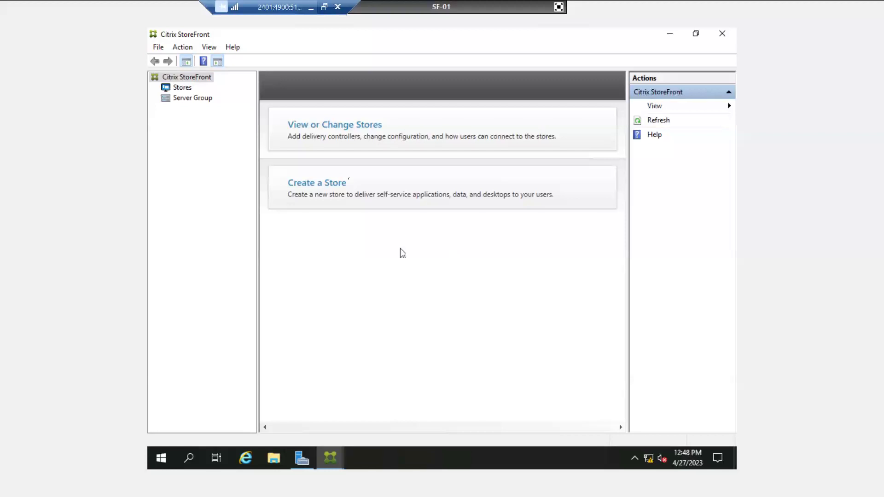
Copy the India store's Store URL from the View or Change Stores list
{"action": "left_click", "coordinate": [338, 134]}
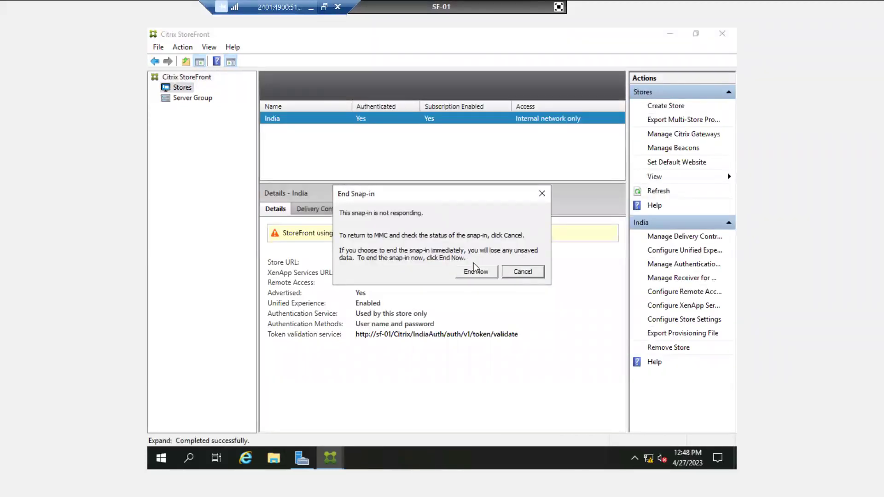
{"action": "left_click", "coordinate": [531, 273]}
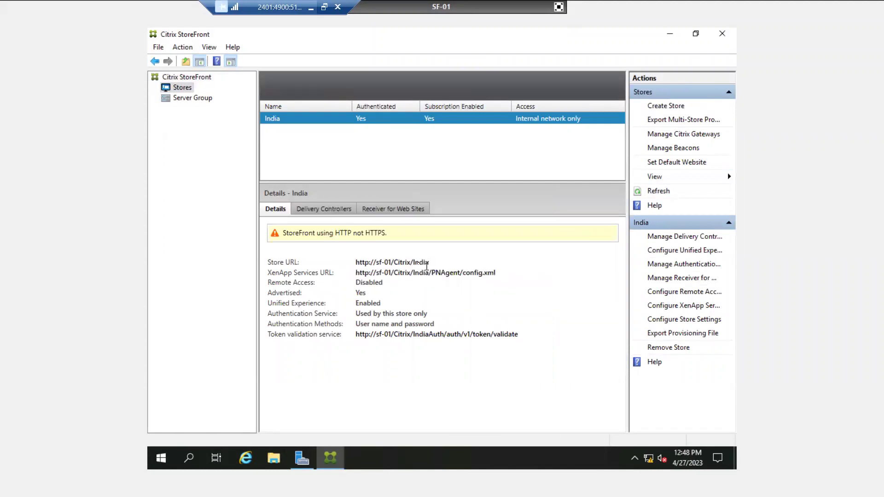
{"action": "double_click", "coordinate": [419, 263]}
{"action": "right_click", "coordinate": [395, 265]}
{"action": "left_click", "coordinate": [412, 271]}
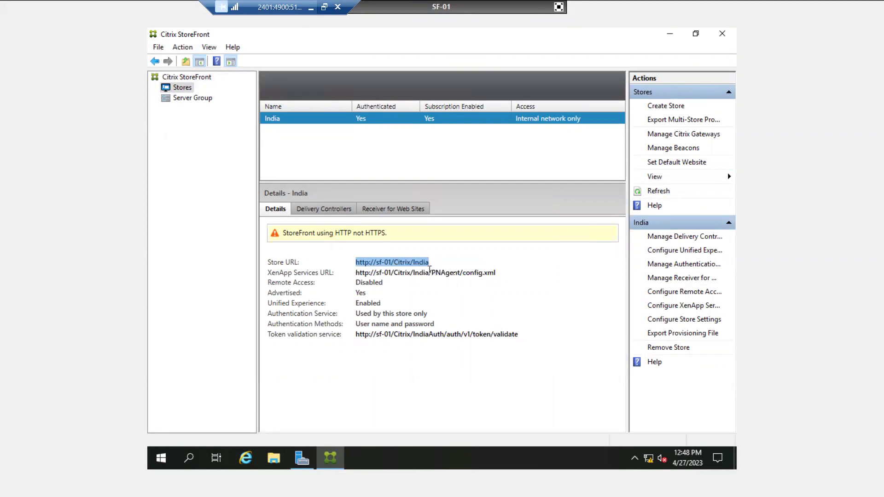
{"action": "left_click", "coordinate": [375, 210]}
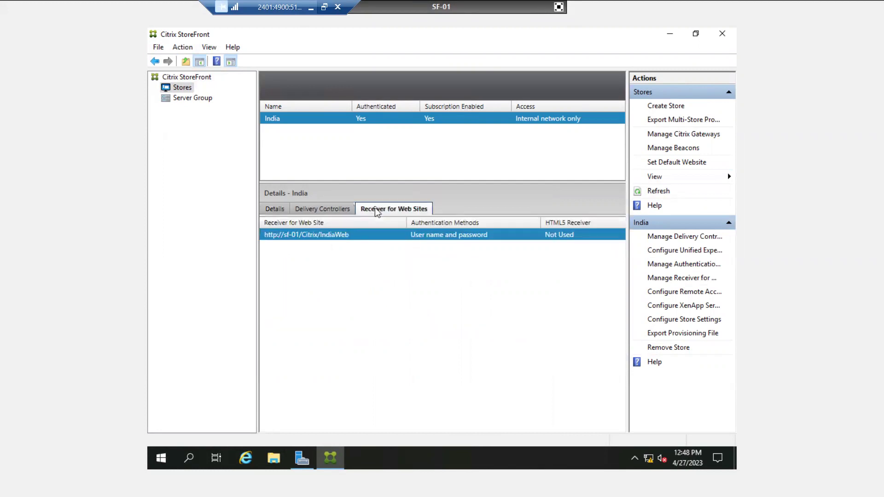
{"action": "right_click", "coordinate": [339, 239]}
{"action": "left_click", "coordinate": [350, 247]}
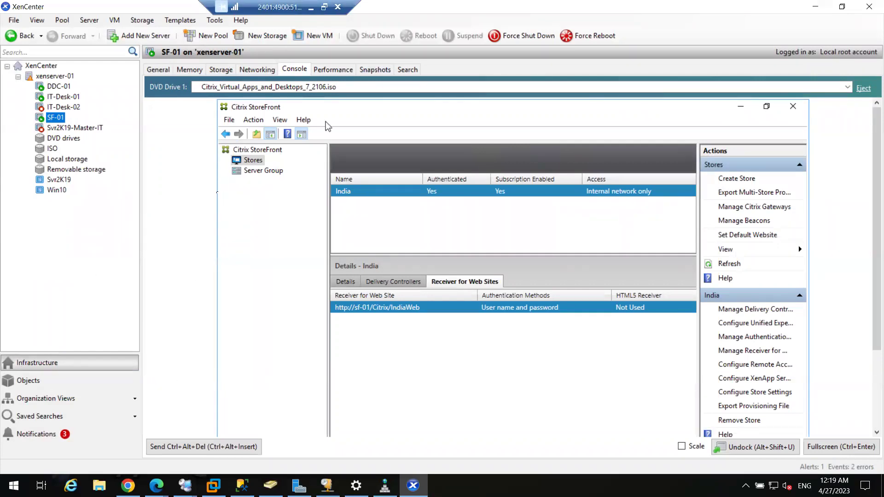
Load the StoreFront logon page at sf-01/Citrix/IndiaWeb in Chrome via the SF bookmark
{"action": "key", "text": "alt+Tab"}
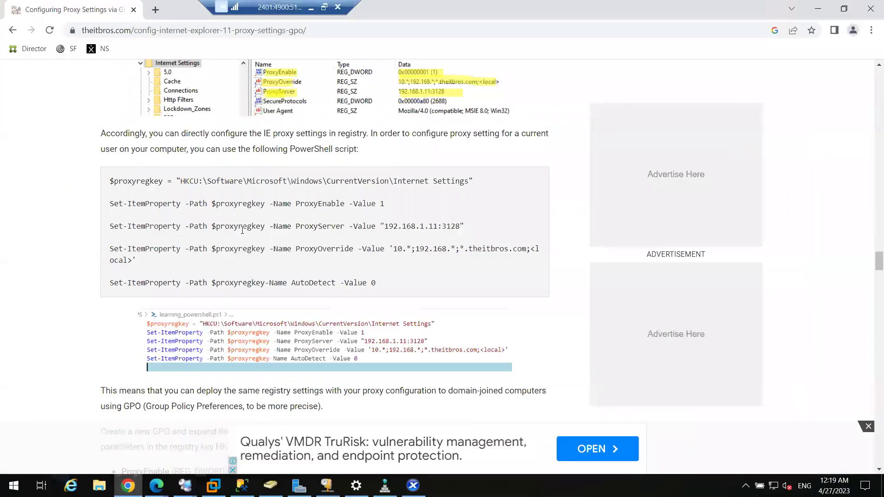
{"action": "left_click", "coordinate": [183, 30]}
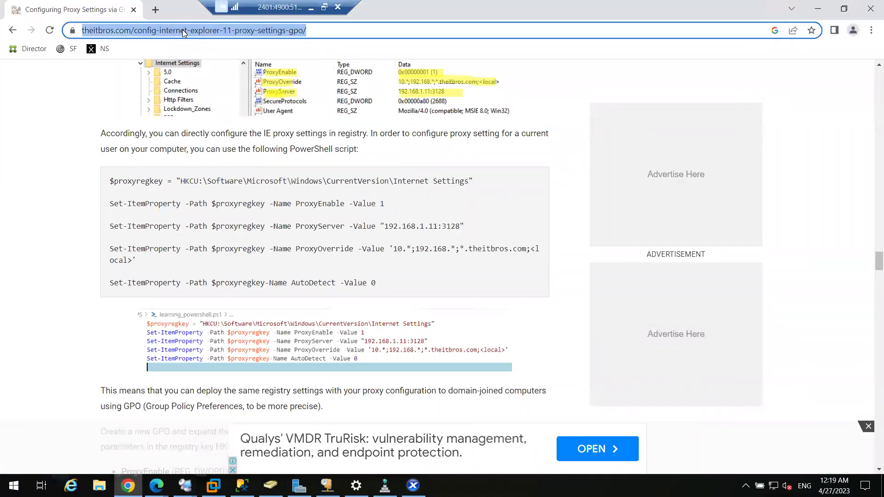
{"action": "left_click", "coordinate": [68, 49]}
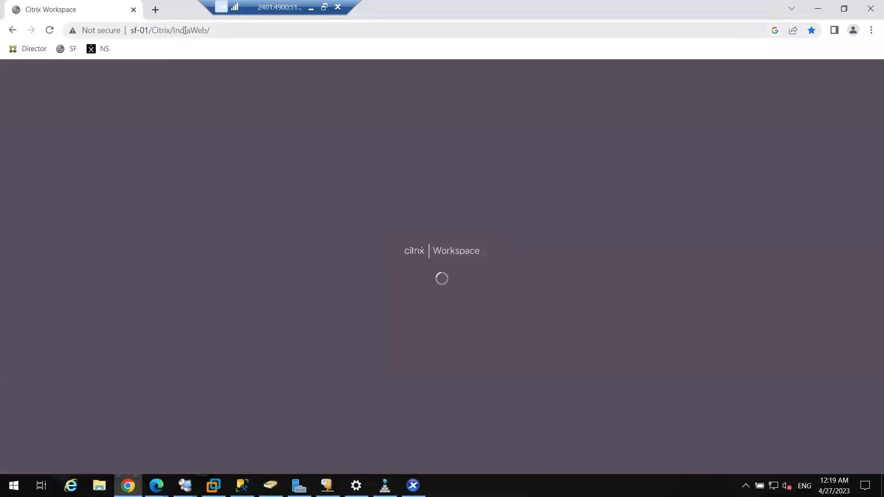
{"action": "left_click", "coordinate": [184, 30]}
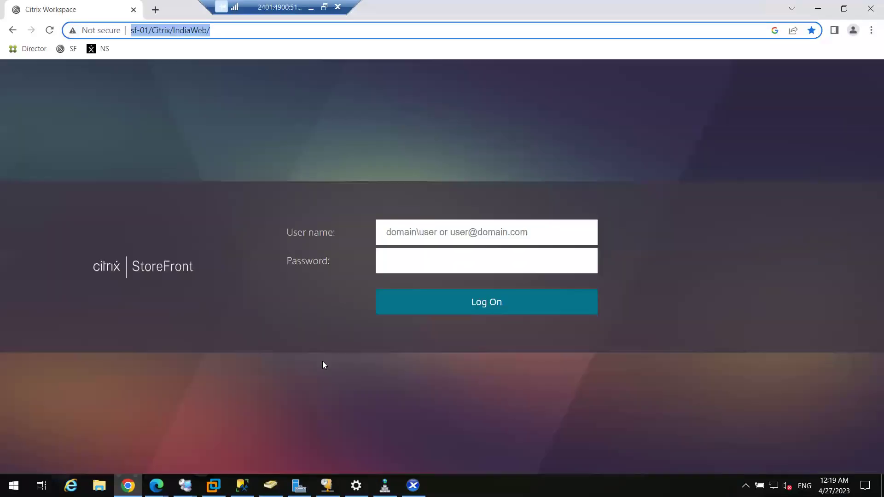
{"action": "left_click", "coordinate": [389, 233]}
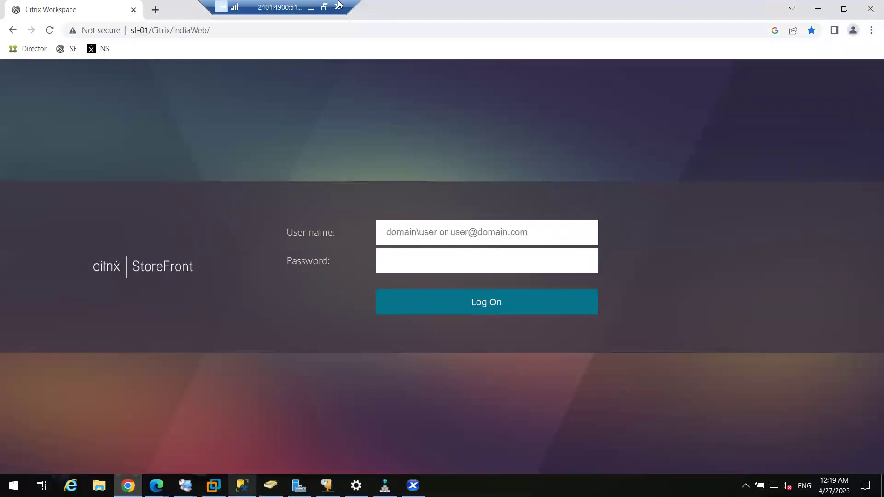
Log on to StoreFront with the test user's domain user name and password
{"action": "left_click", "coordinate": [400, 227]}
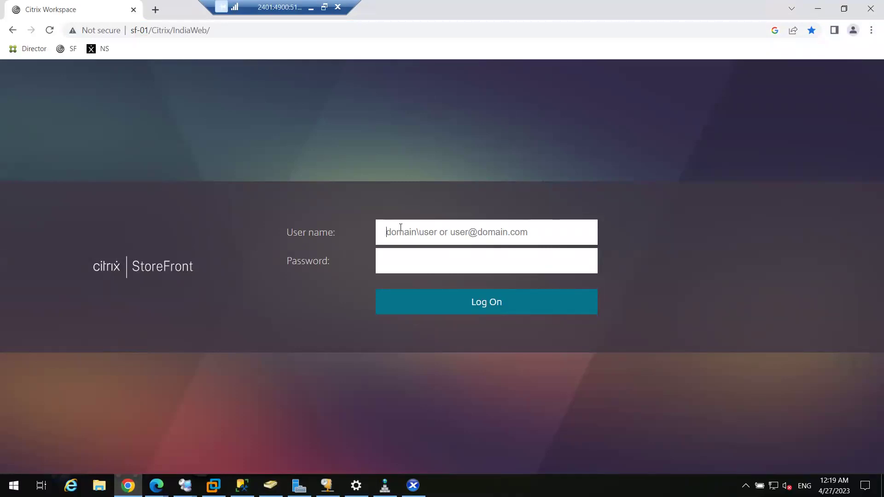
{"action": "type", "text": "abc"}
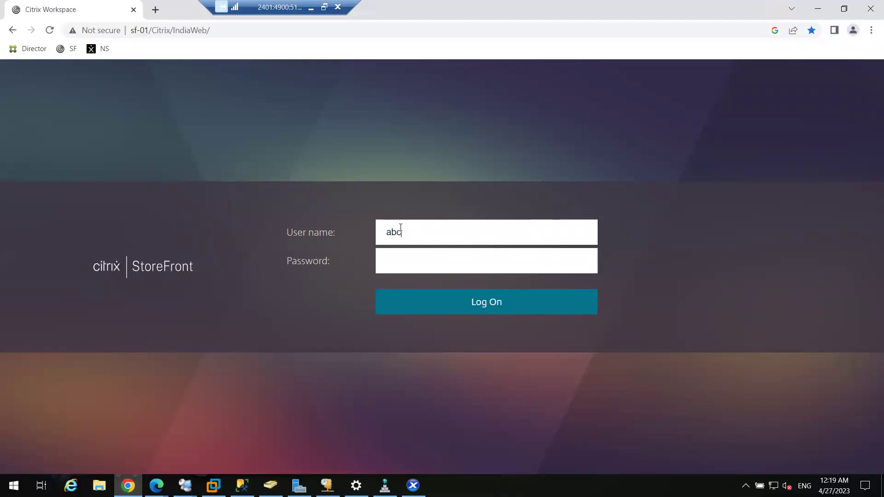
{"action": "type", "text": "\\test01"}
{"action": "key", "text": "Tab"}
{"action": "type", "text": "*********"}
{"action": "left_click", "coordinate": [431, 302]}
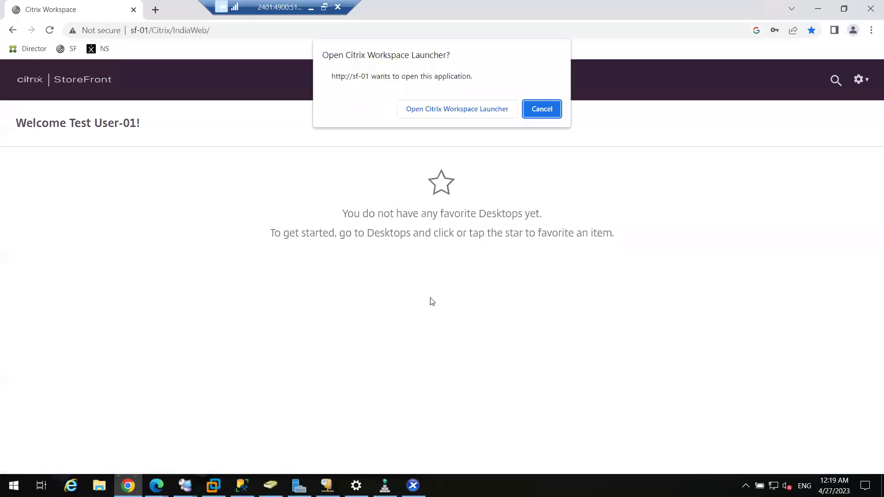
Skip the Workspace launcher, check Desktops lists IT-Desk, then show DDC-01 in XenCenter
{"action": "left_click", "coordinate": [548, 110]}
{"action": "left_click", "coordinate": [481, 91]}
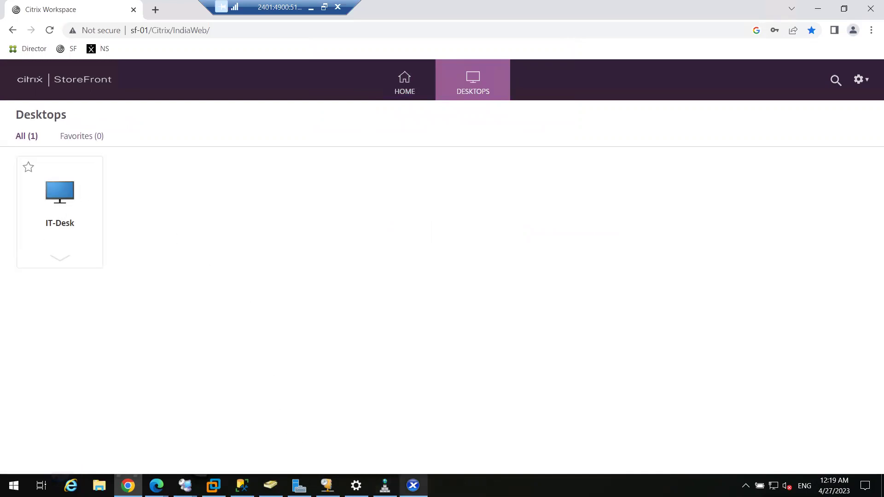
{"action": "left_click", "coordinate": [413, 485]}
{"action": "left_click", "coordinate": [54, 87]}
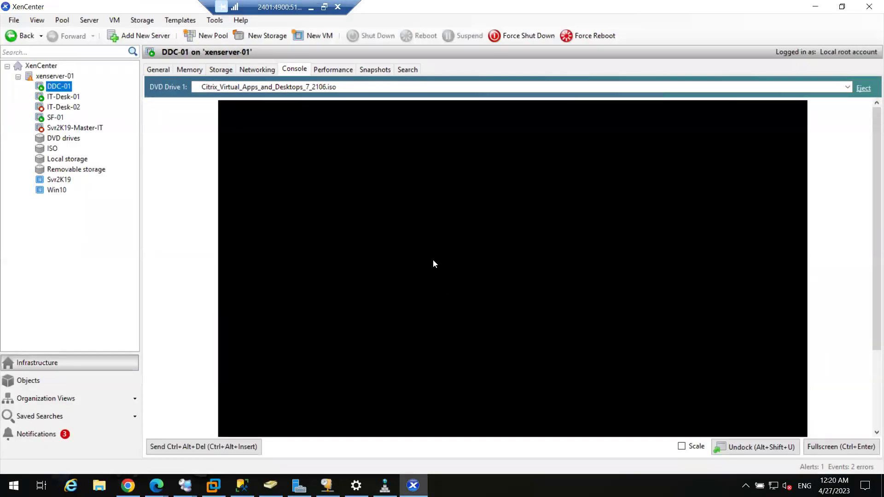
Sign in to the DDC-01 console with the account password
{"action": "left_click", "coordinate": [249, 446]}
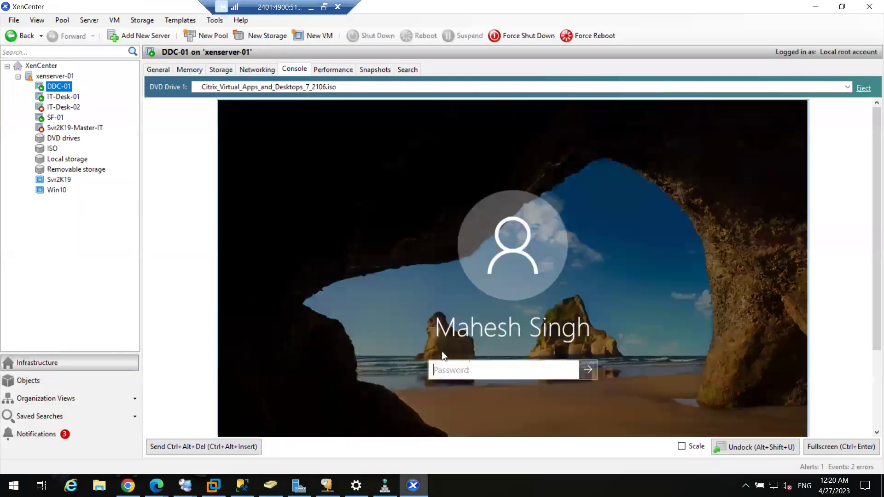
{"action": "type", "text": "••••••••"}
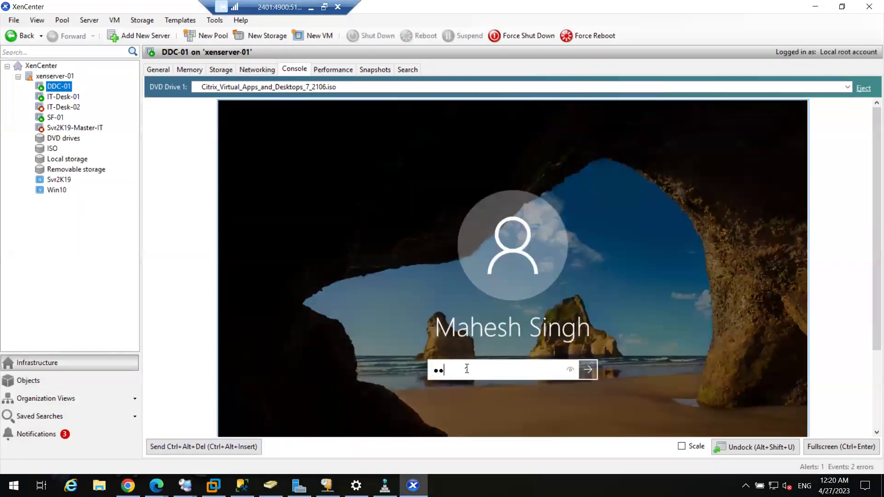
{"action": "key", "text": "Return"}
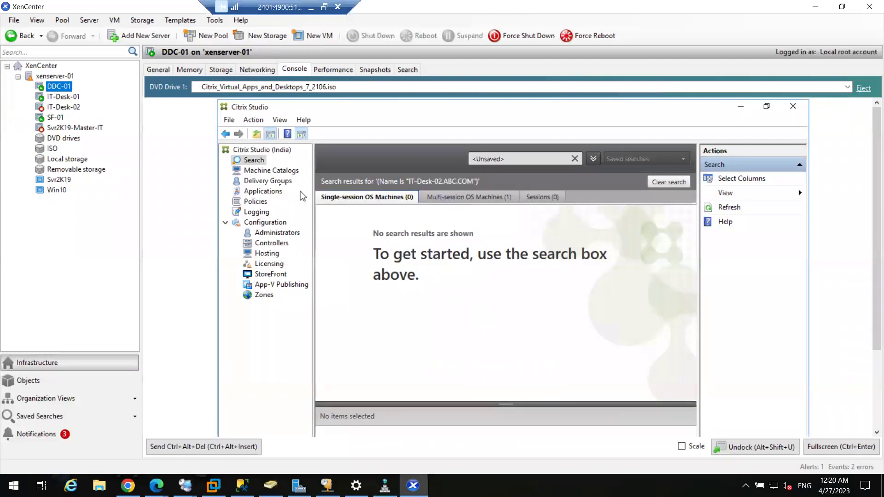
Check the IT Team delivery group's IT-Desk desktop details, then minimize XenCenter
{"action": "left_click", "coordinate": [279, 182]}
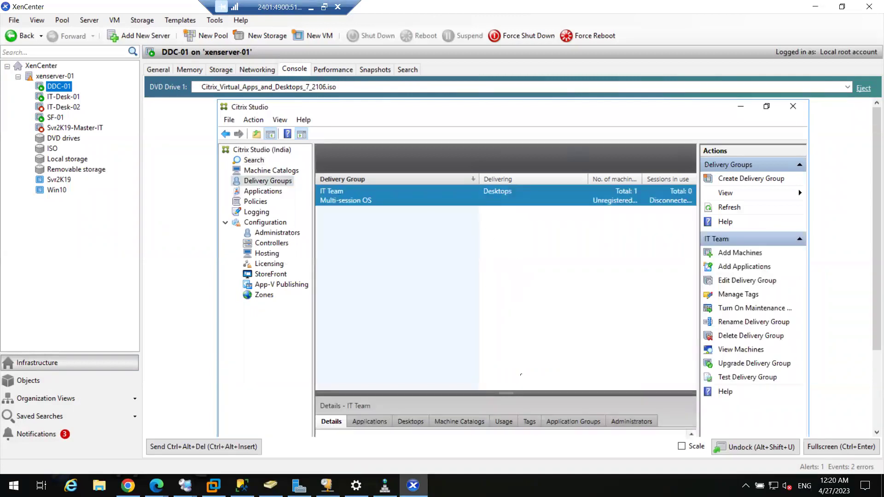
{"action": "left_click_drag", "start_coordinate": [512, 386], "coordinate": [512, 337]}
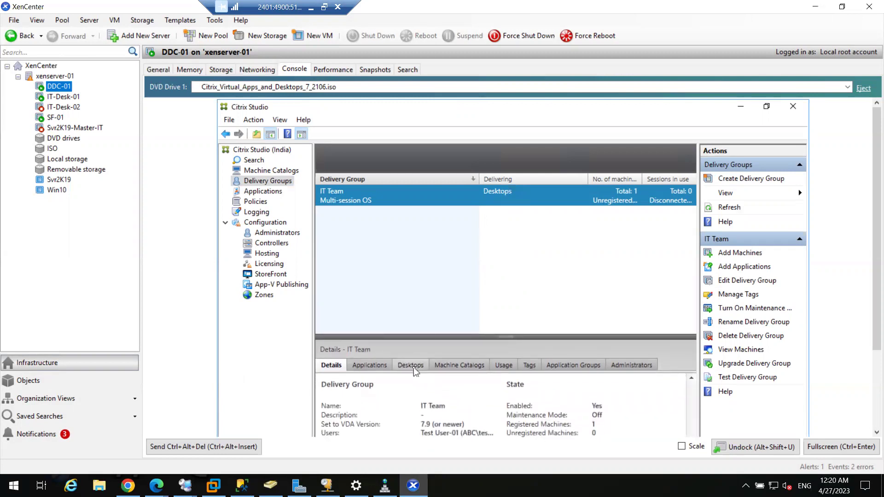
{"action": "left_click", "coordinate": [414, 368]}
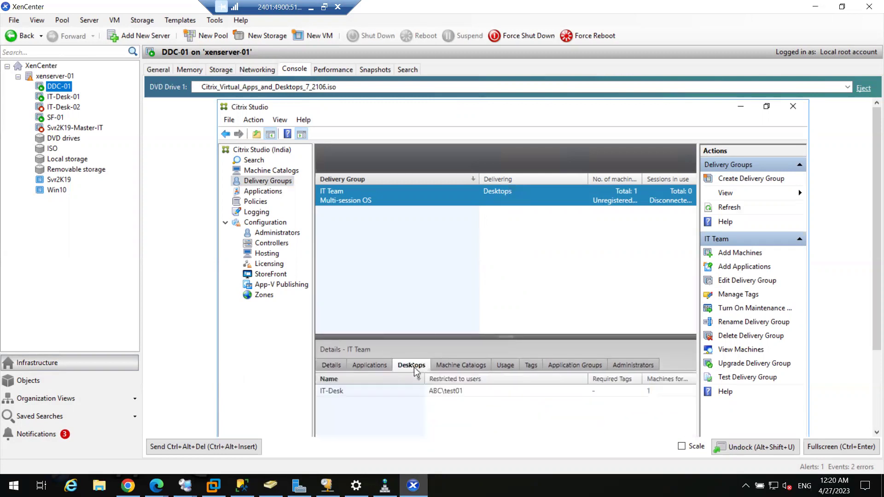
{"action": "left_click", "coordinate": [356, 394]}
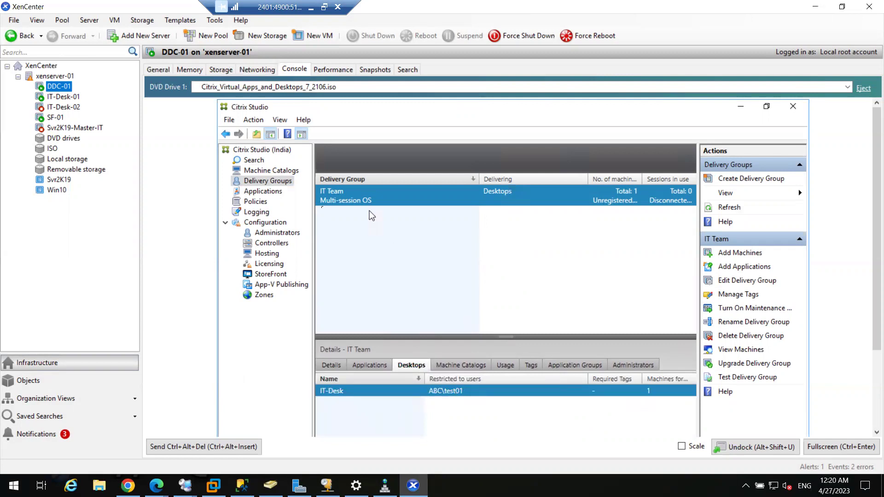
{"action": "left_click", "coordinate": [815, 7]}
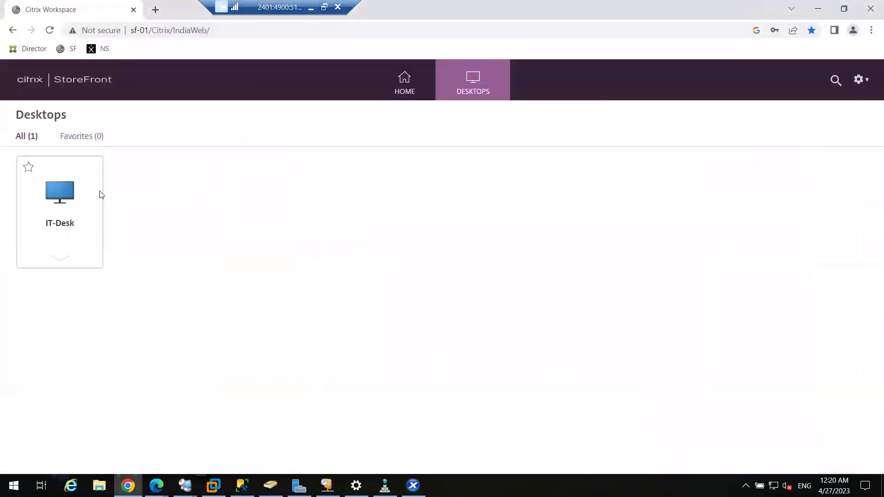
Launch IT-Desk via the Workspace launcher, permit device use, then return to Chrome
{"action": "left_click", "coordinate": [62, 194]}
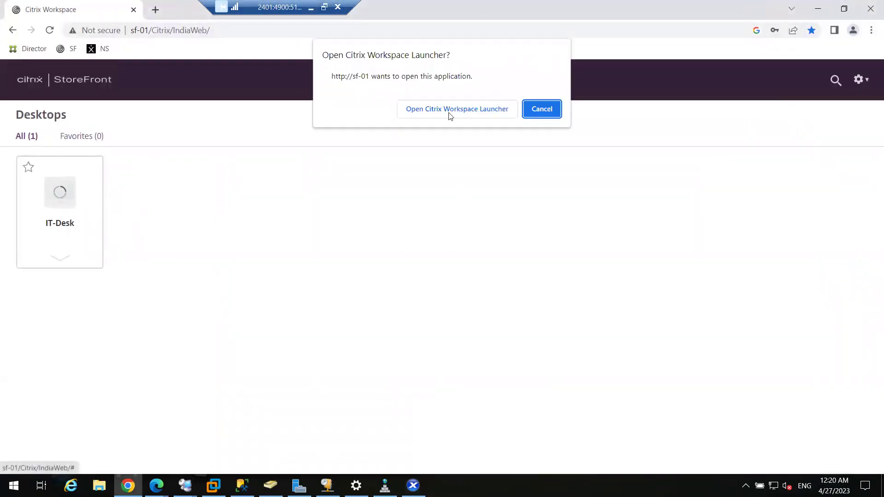
{"action": "left_click", "coordinate": [450, 115]}
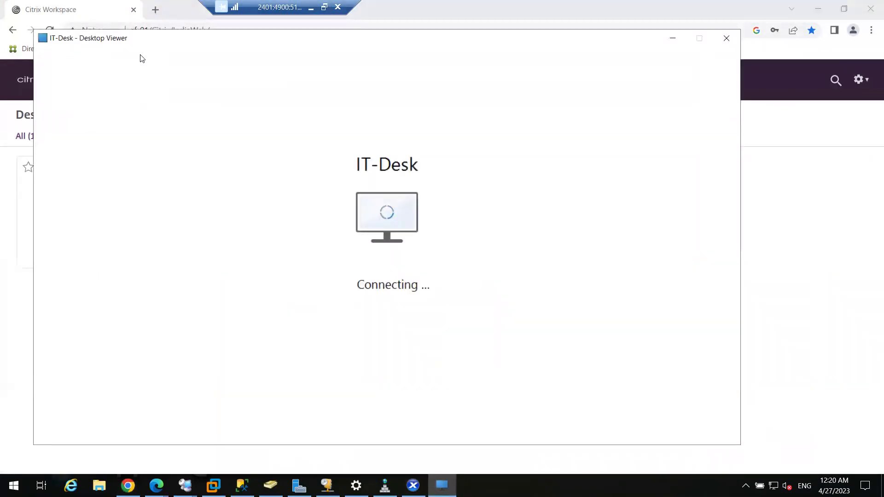
{"action": "left_click_drag", "start_coordinate": [142, 42], "coordinate": [173, 46]}
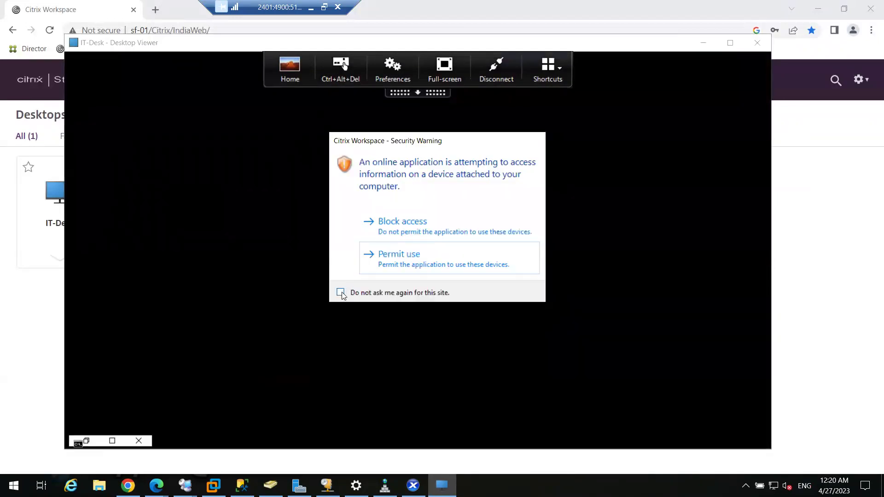
{"action": "left_click", "coordinate": [399, 259]}
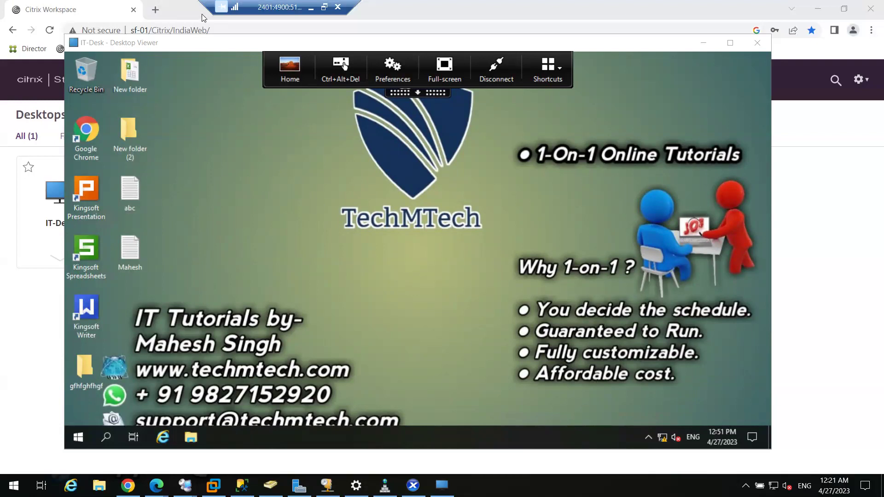
{"action": "left_click_drag", "start_coordinate": [205, 41], "coordinate": [241, 45]}
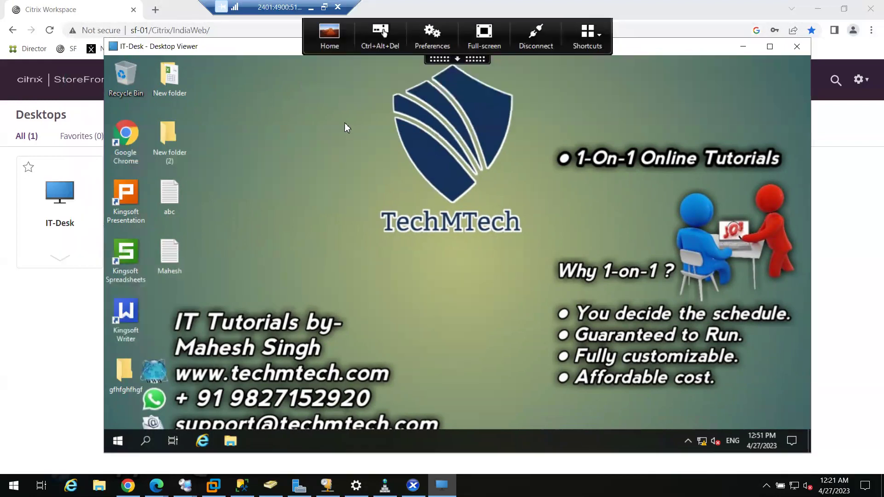
{"action": "left_click", "coordinate": [832, 126]}
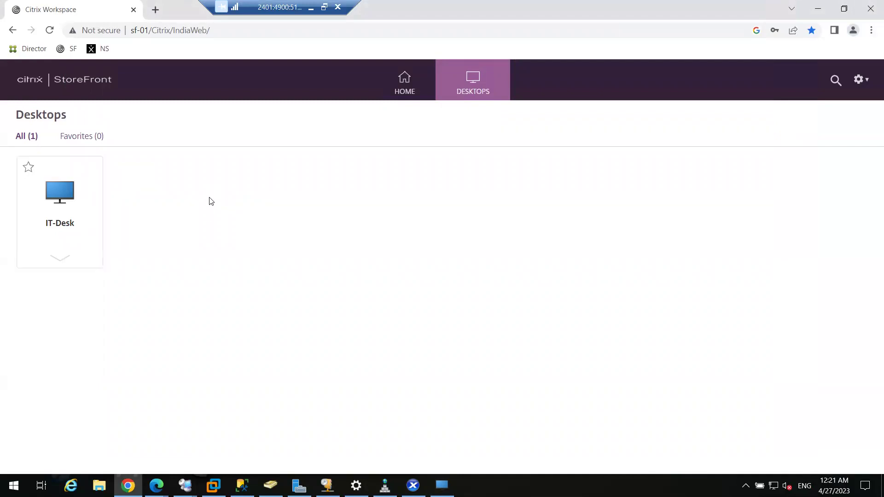
Close VMware Workstation and put the DDC-01 Citrix Studio console in fullscreen
{"action": "left_click", "coordinate": [870, 85]}
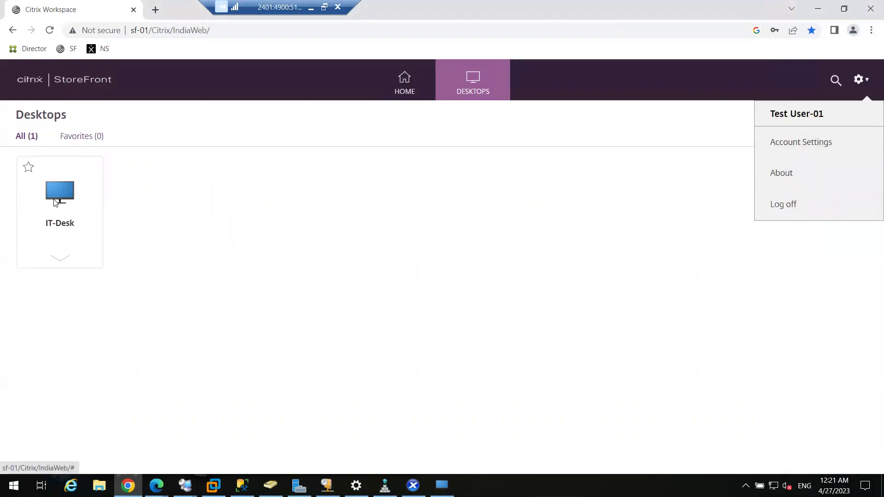
{"action": "left_click", "coordinate": [192, 221]}
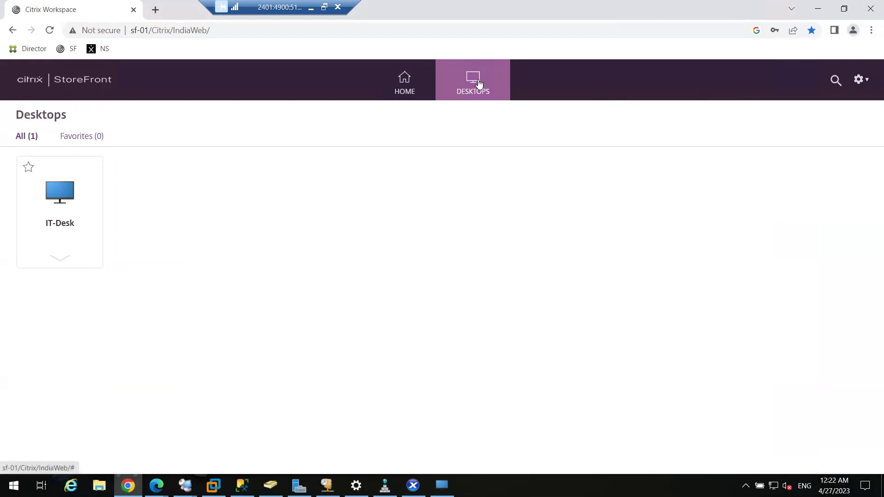
{"action": "left_click", "coordinate": [212, 481]}
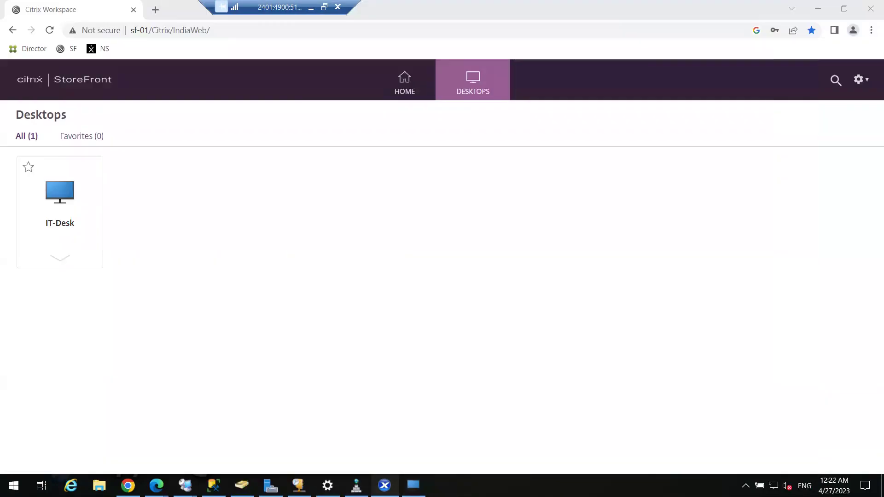
{"action": "left_click", "coordinate": [385, 484]}
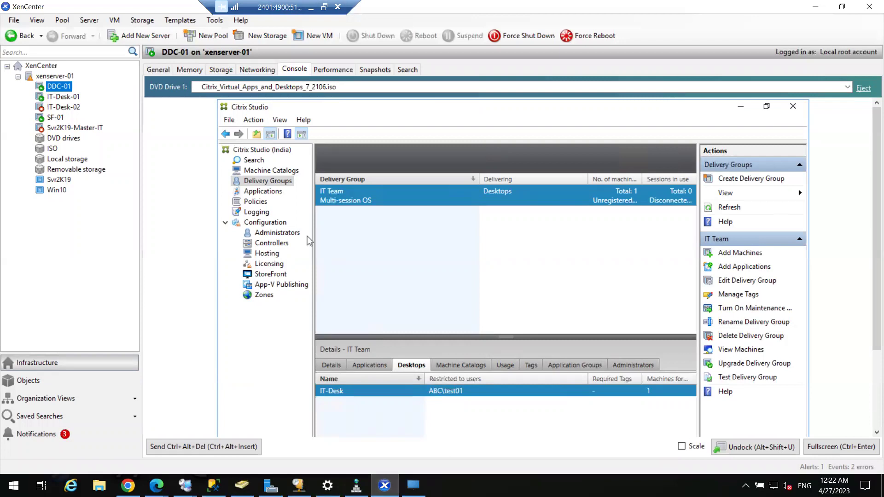
{"action": "left_click", "coordinate": [836, 449]}
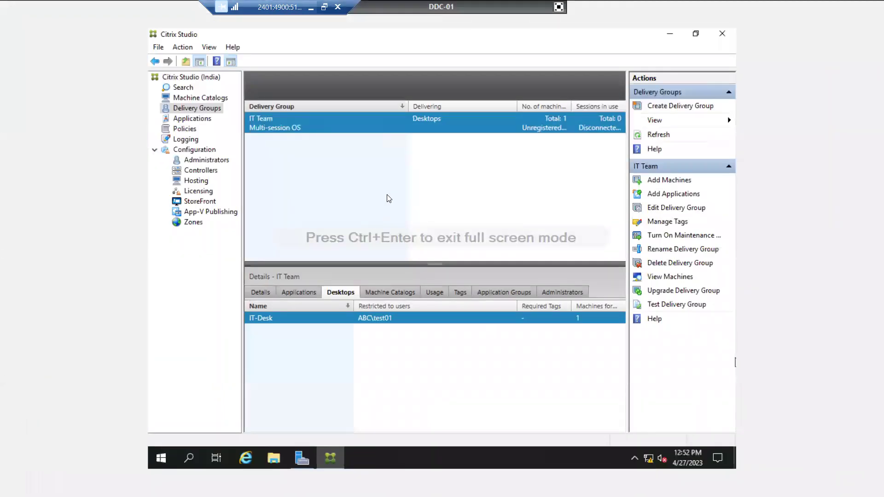
Start Add Applications for the IT Team delivery group using the From start menu source
{"action": "left_click", "coordinate": [192, 119]}
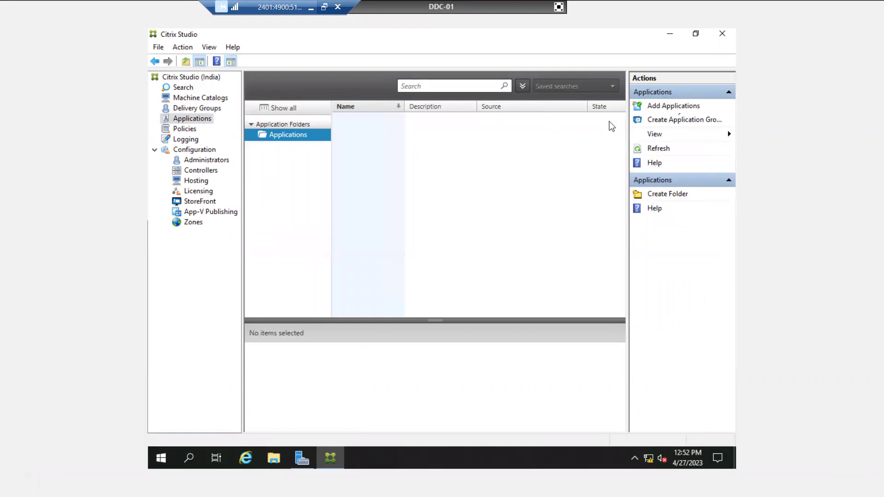
{"action": "left_click", "coordinate": [668, 106]}
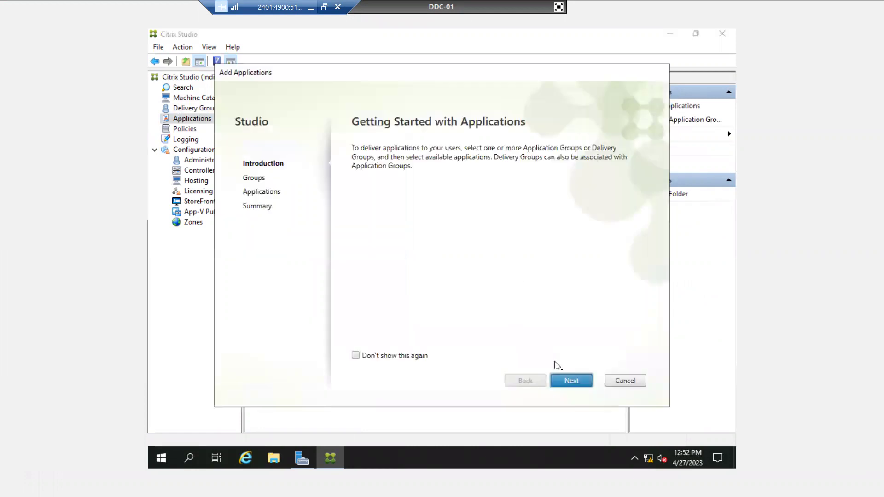
{"action": "left_click", "coordinate": [573, 385]}
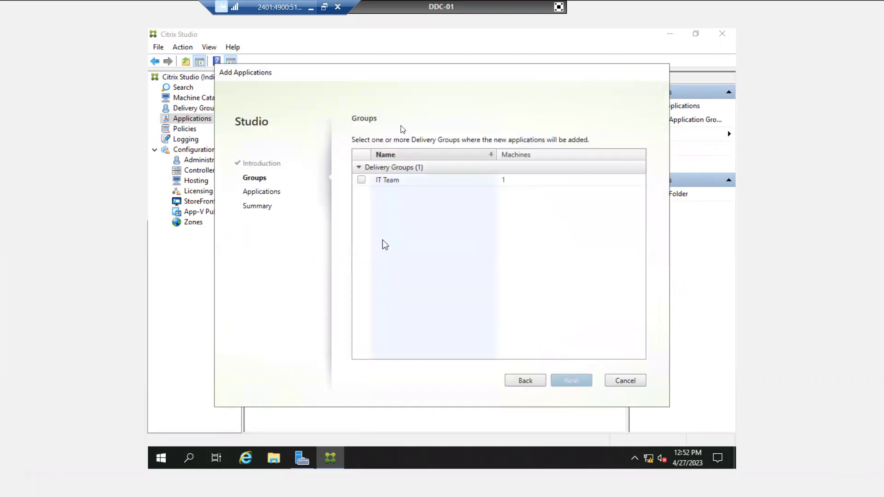
{"action": "left_click", "coordinate": [361, 180]}
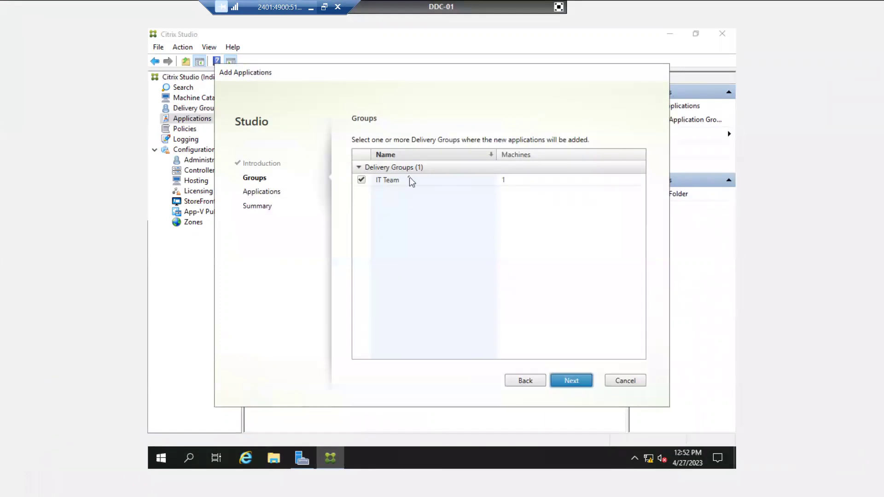
{"action": "left_click", "coordinate": [571, 381]}
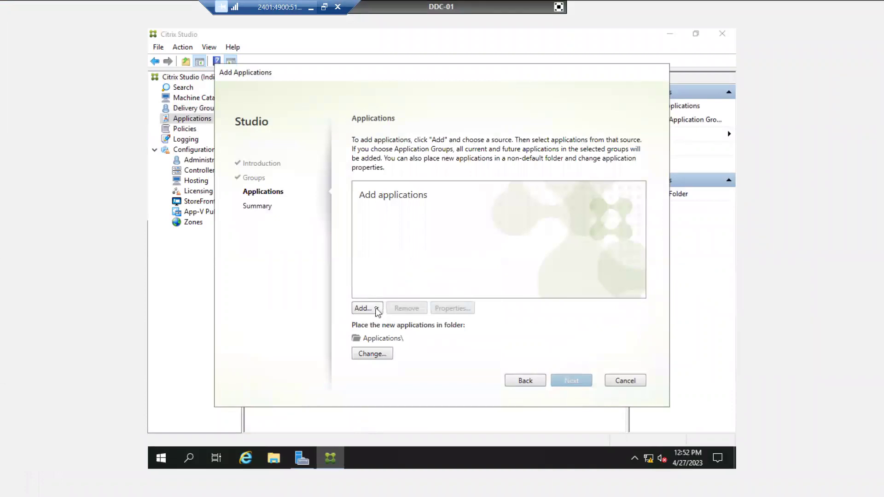
{"action": "left_click", "coordinate": [376, 309]}
{"action": "left_click", "coordinate": [389, 240]}
{"action": "left_click", "coordinate": [366, 308]}
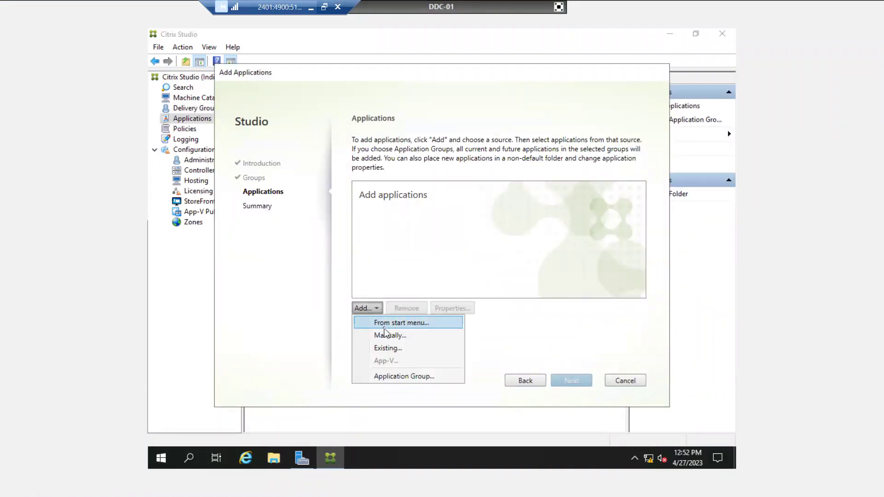
{"action": "left_click", "coordinate": [381, 326]}
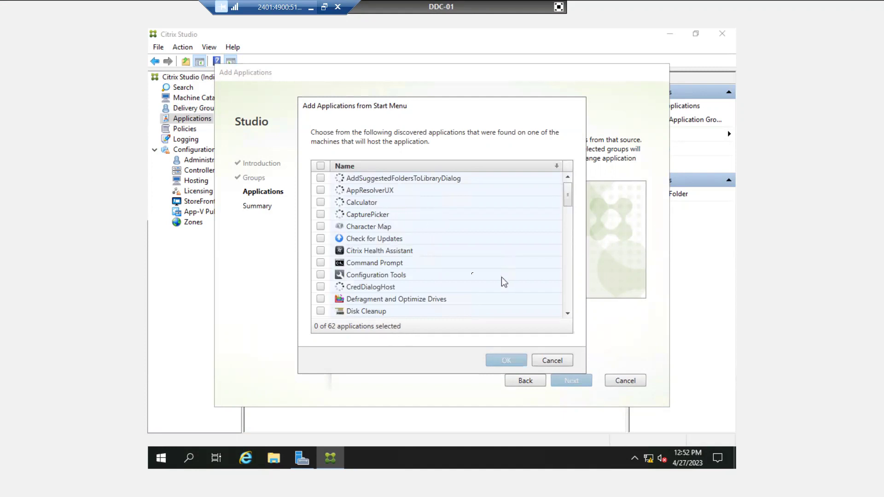
Select WinRAR from the start menu application list and confirm it
{"action": "left_click", "coordinate": [568, 313]}
{"action": "left_click", "coordinate": [567, 313]}
{"action": "left_click", "coordinate": [568, 313]}
{"action": "left_click", "coordinate": [567, 313]}
{"action": "left_click", "coordinate": [568, 313]}
{"action": "left_click", "coordinate": [568, 312]}
{"action": "left_click", "coordinate": [567, 313]}
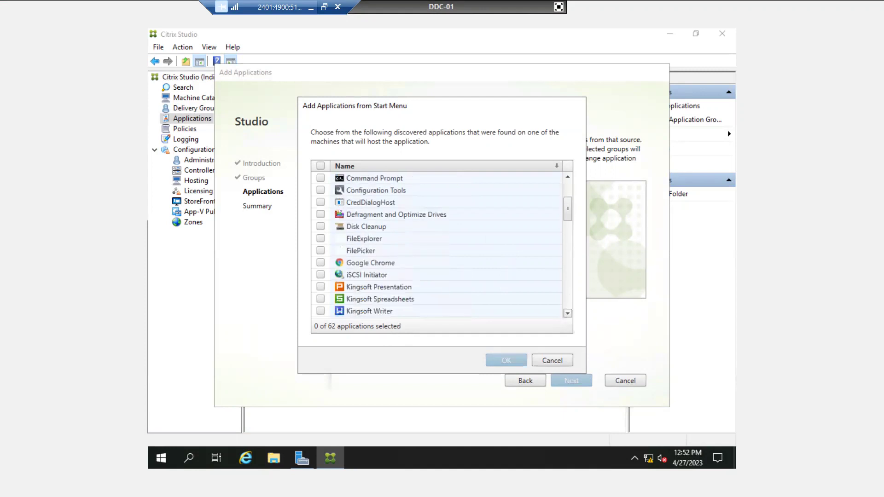
{"action": "left_click", "coordinate": [358, 263]}
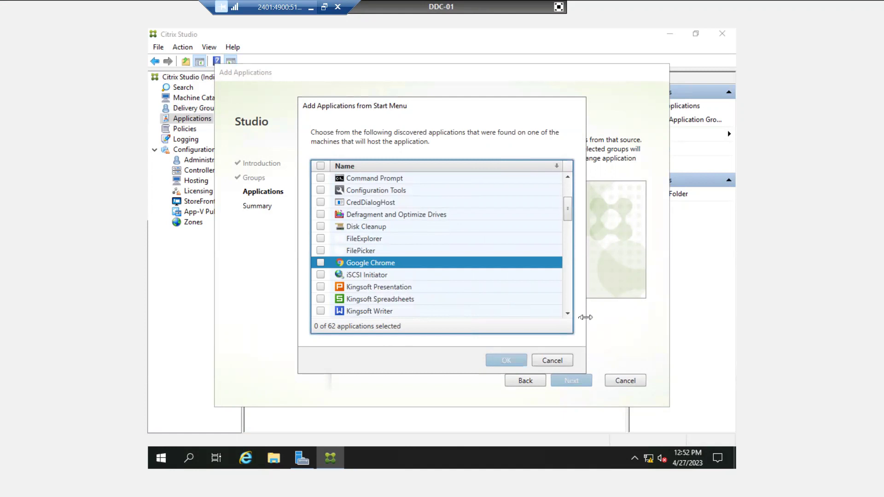
{"action": "left_click", "coordinate": [567, 313]}
{"action": "left_click", "coordinate": [567, 314]}
{"action": "left_click", "coordinate": [567, 313]}
{"action": "left_click", "coordinate": [567, 314]}
{"action": "left_click", "coordinate": [567, 313]}
{"action": "left_click", "coordinate": [567, 313]}
{"action": "left_click_drag", "start_coordinate": [567, 313], "coordinate": [567, 314]}
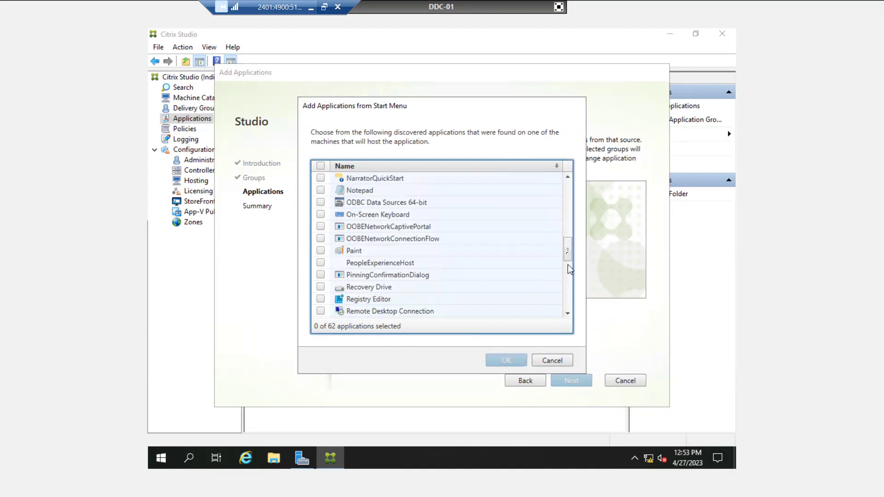
{"action": "left_click_drag", "start_coordinate": [568, 253], "coordinate": [567, 304]}
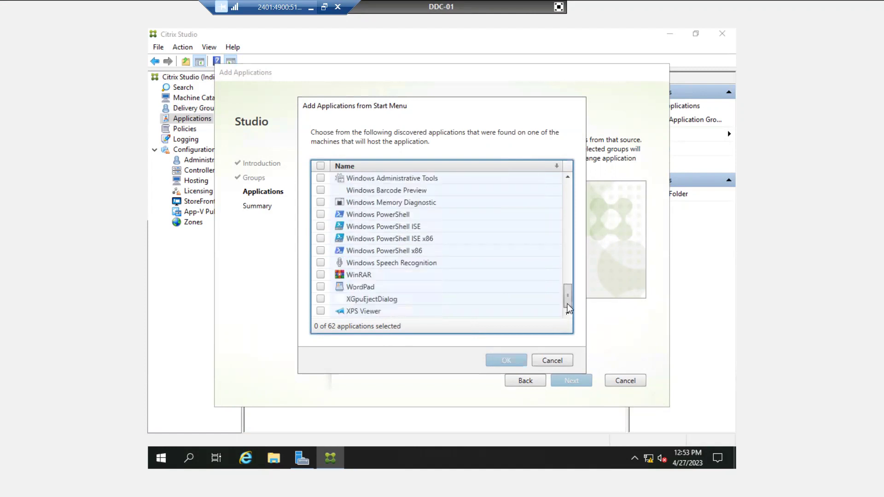
{"action": "left_click", "coordinate": [321, 276]}
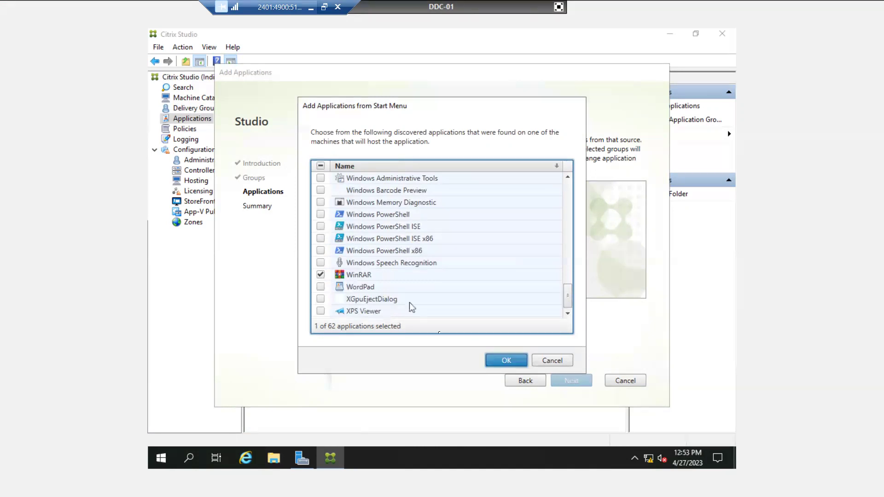
{"action": "left_click", "coordinate": [494, 362]}
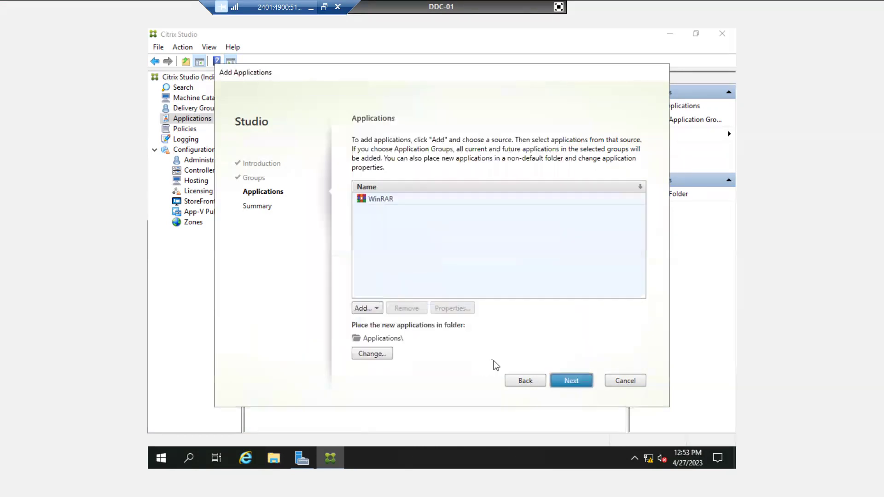
Finish publishing WinRAR to IT Team and return to the StoreFront browser page
{"action": "left_click", "coordinate": [570, 381]}
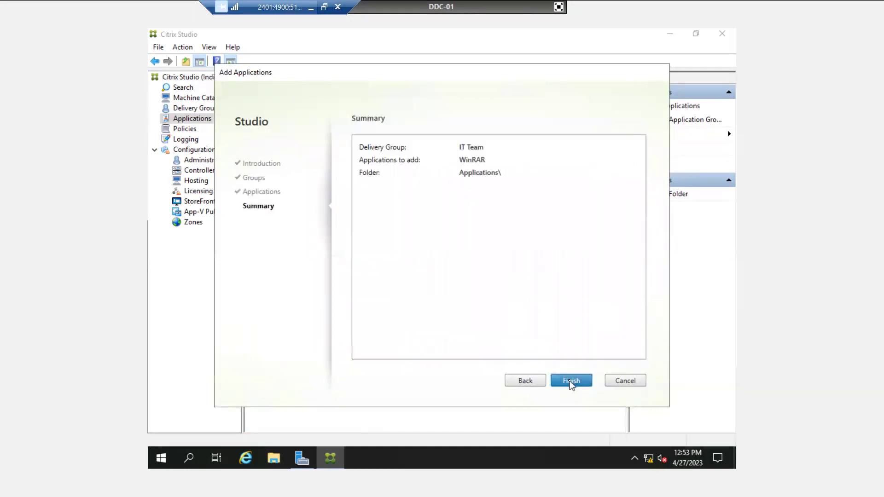
{"action": "left_click", "coordinate": [570, 381]}
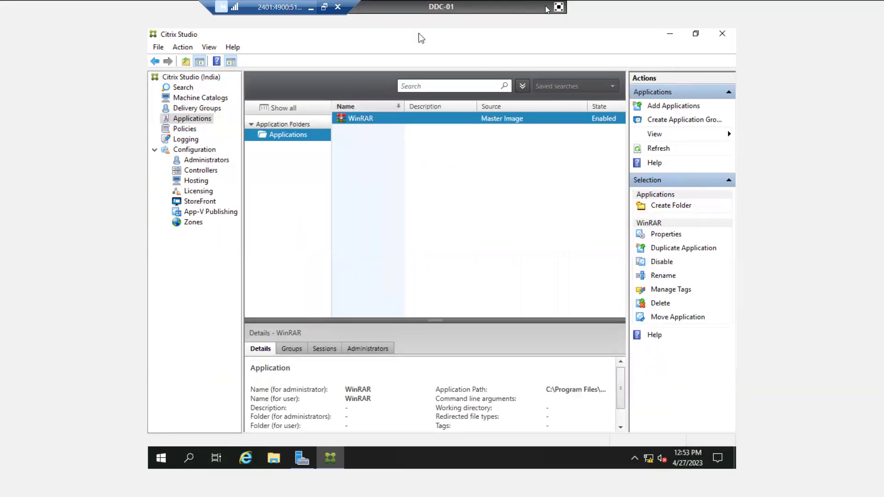
{"action": "left_click", "coordinate": [559, 6]}
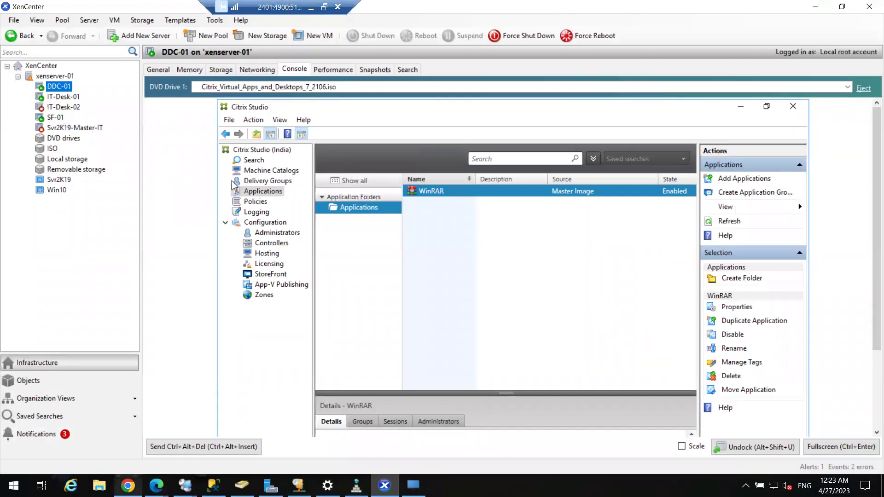
{"action": "left_click", "coordinate": [128, 485]}
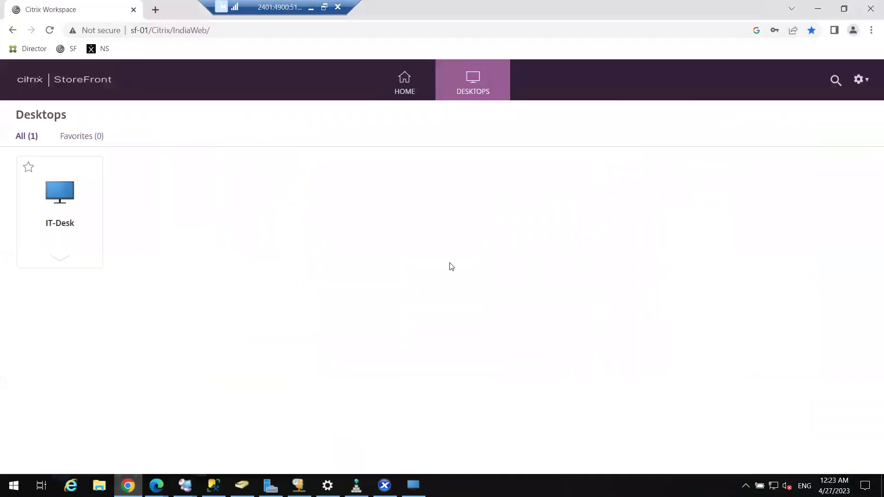
Reload StoreFront and launch WinRAR from the Apps page through the Workspace launcher
{"action": "left_click", "coordinate": [49, 30]}
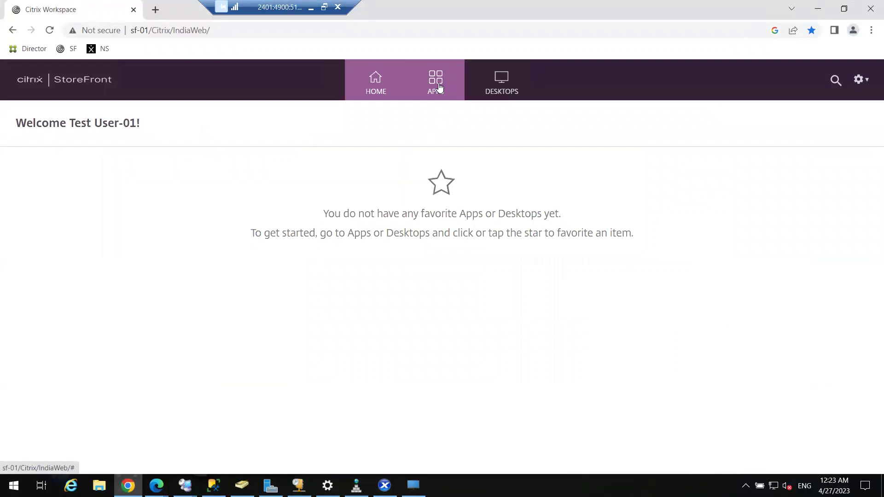
{"action": "left_click", "coordinate": [439, 88]}
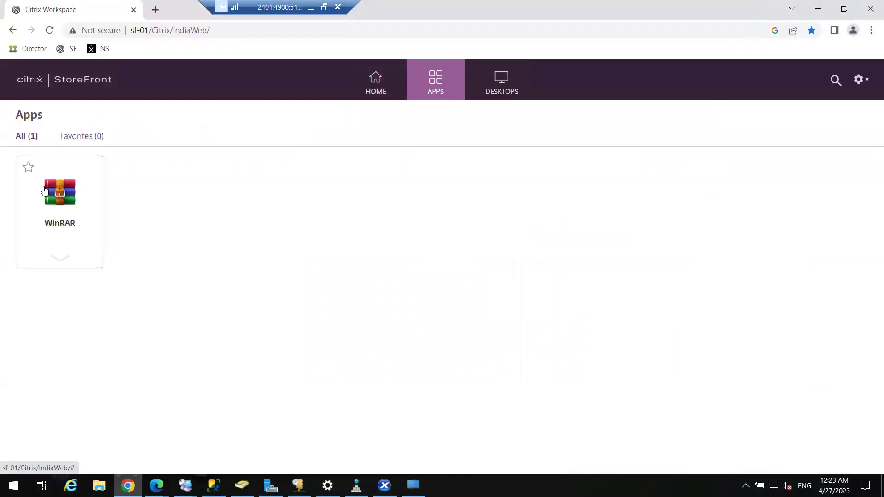
{"action": "left_click", "coordinate": [517, 84]}
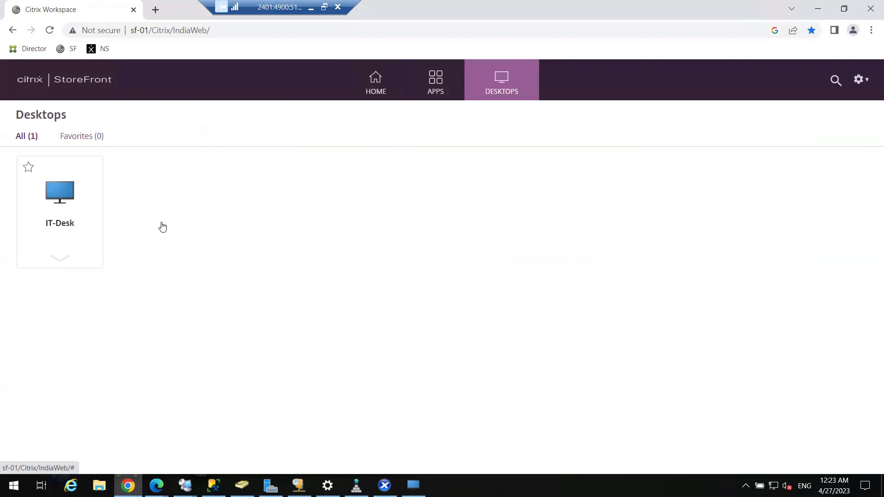
{"action": "left_click", "coordinate": [428, 83]}
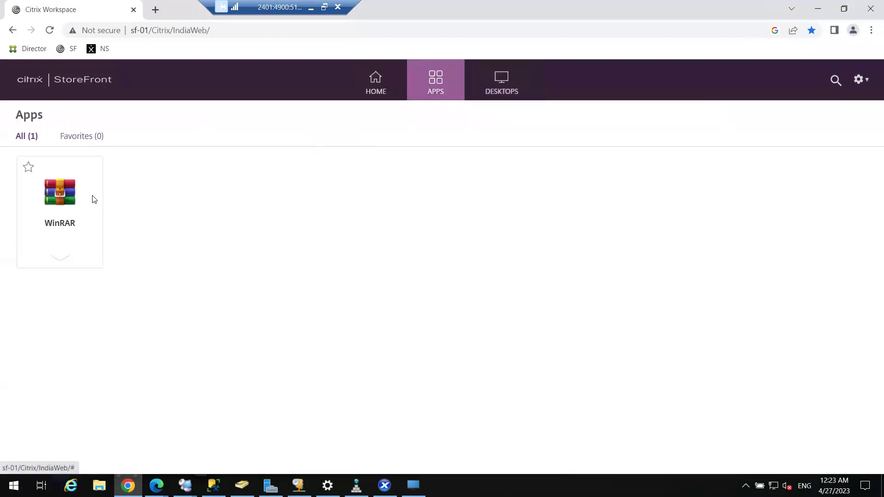
{"action": "left_click", "coordinate": [55, 191]}
{"action": "left_click", "coordinate": [415, 110]}
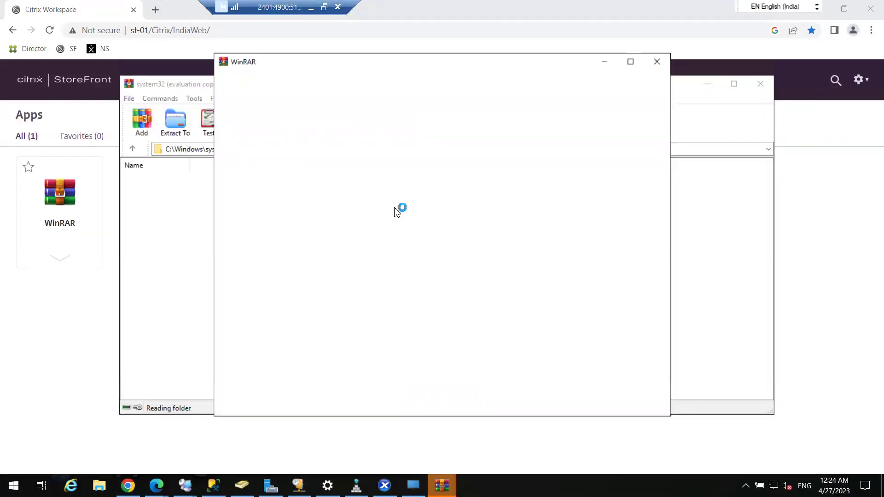
Close WinRAR, compare the Desktops and Apps pages, then return to Studio
{"action": "left_click", "coordinate": [658, 63]}
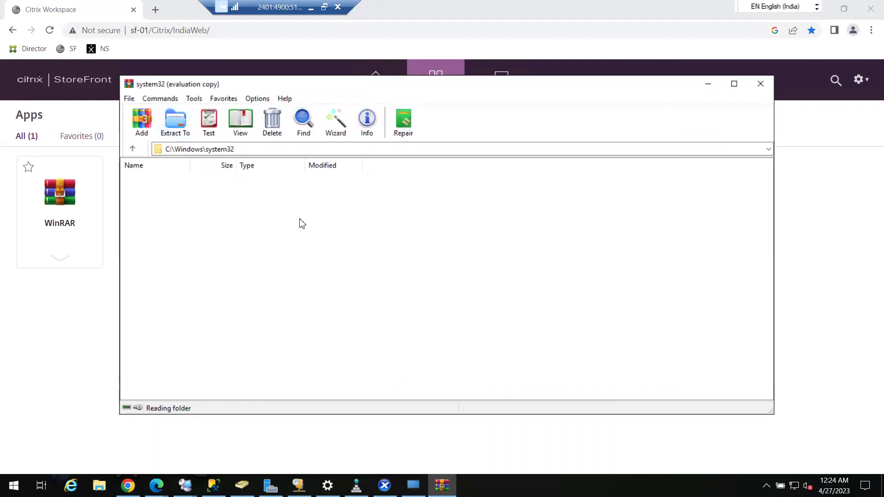
{"action": "left_click", "coordinate": [764, 85]}
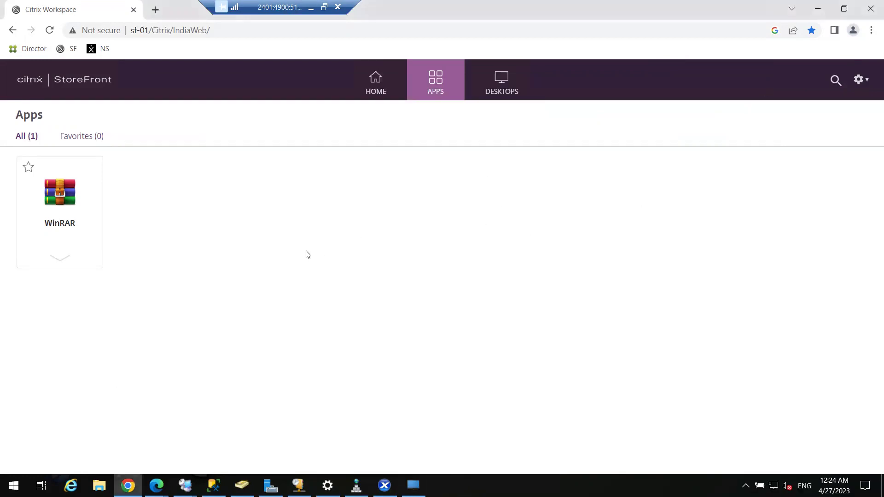
{"action": "left_click", "coordinate": [499, 89]}
{"action": "left_click", "coordinate": [435, 79]}
{"action": "left_click", "coordinate": [492, 84]}
{"action": "left_click", "coordinate": [443, 86]}
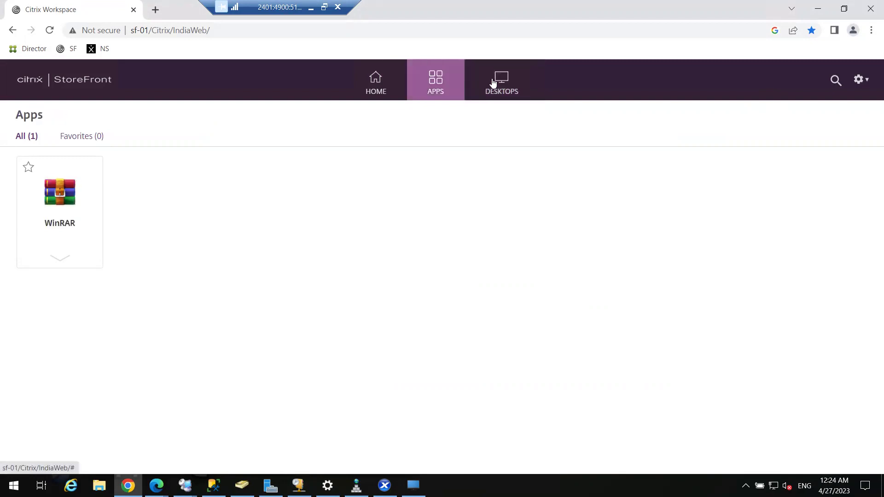
{"action": "left_click", "coordinate": [495, 83]}
{"action": "left_click", "coordinate": [446, 88]}
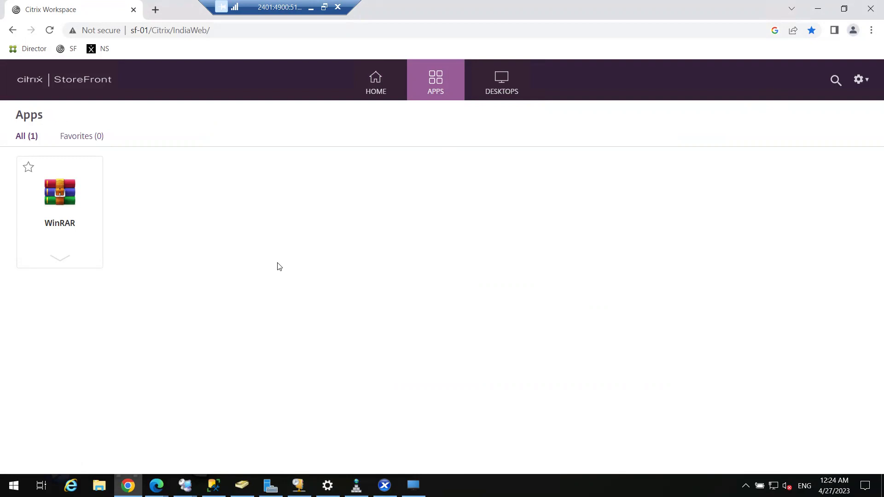
{"action": "left_click", "coordinate": [385, 485]}
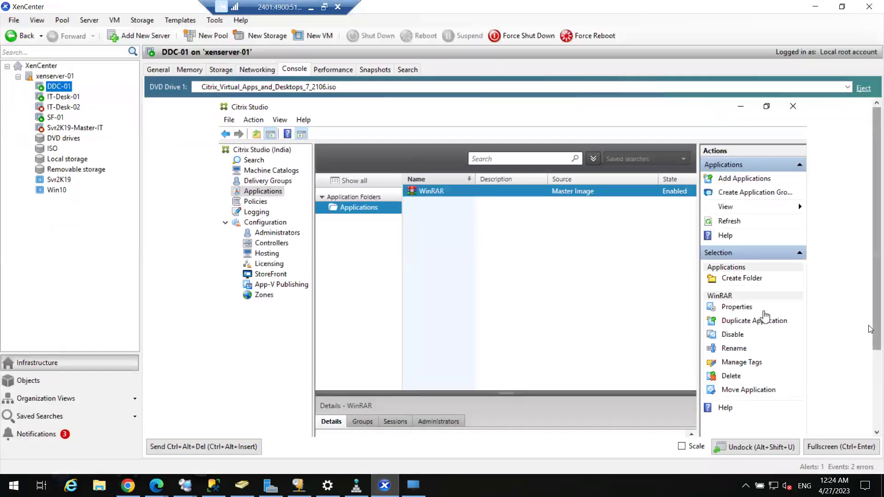
In fullscreen, start Add Applications for IT Team with the From start menu source
{"action": "left_click", "coordinate": [851, 441]}
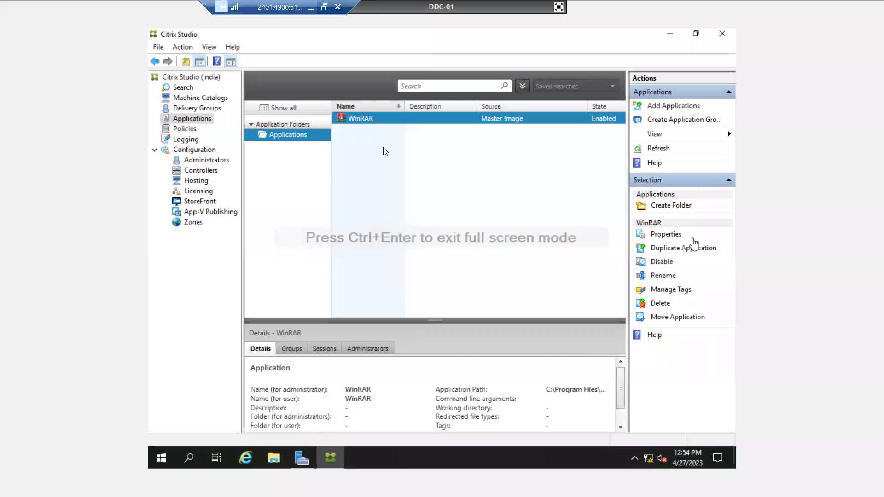
{"action": "left_click", "coordinate": [663, 107]}
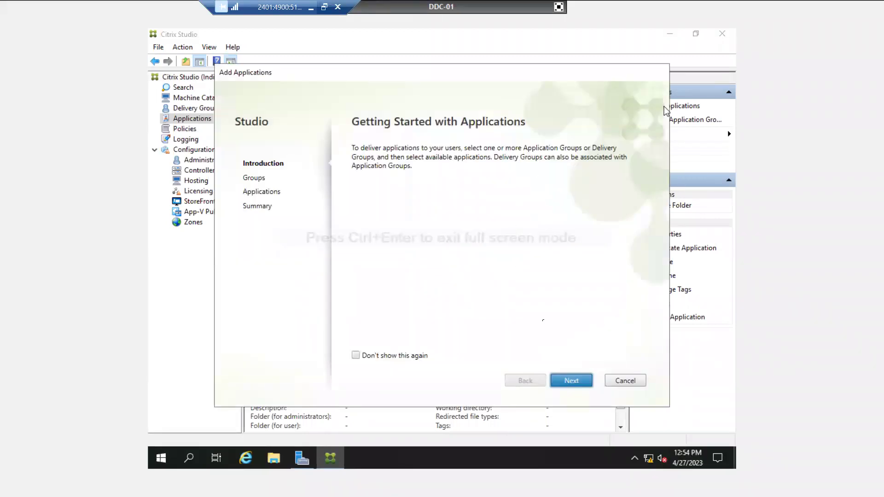
{"action": "left_click", "coordinate": [570, 384]}
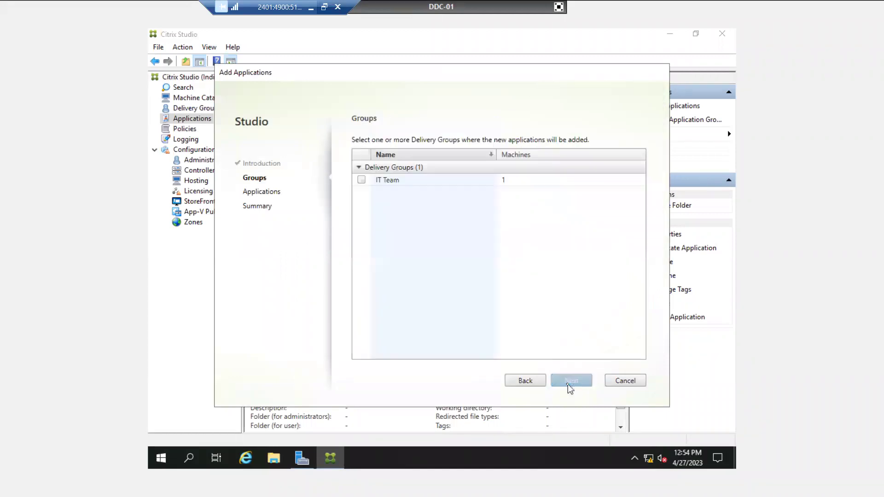
{"action": "left_click", "coordinate": [361, 180]}
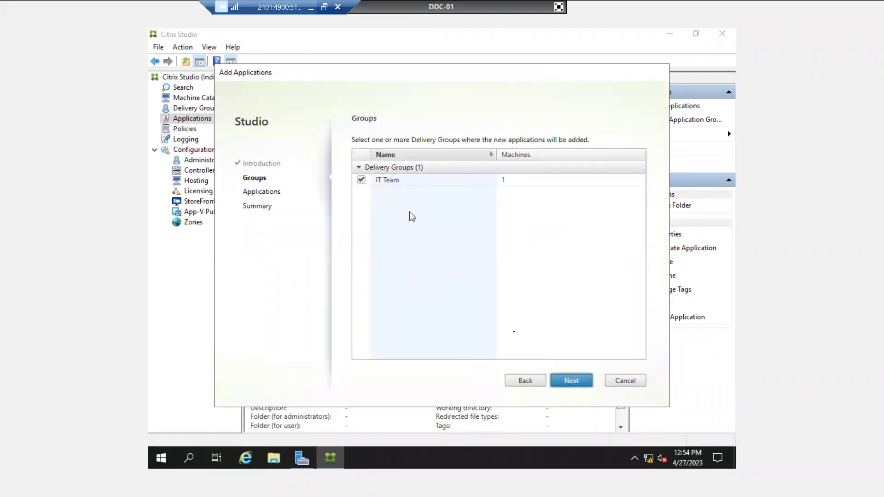
{"action": "left_click", "coordinate": [553, 375]}
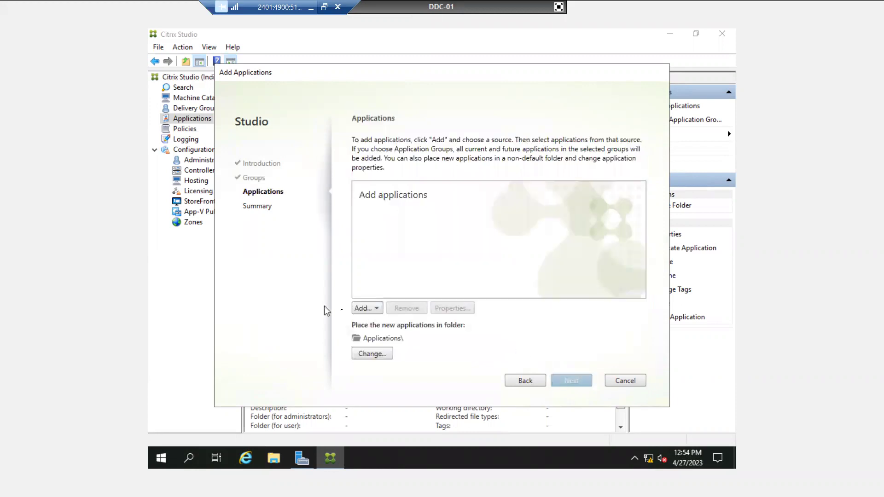
{"action": "left_click", "coordinate": [363, 309]}
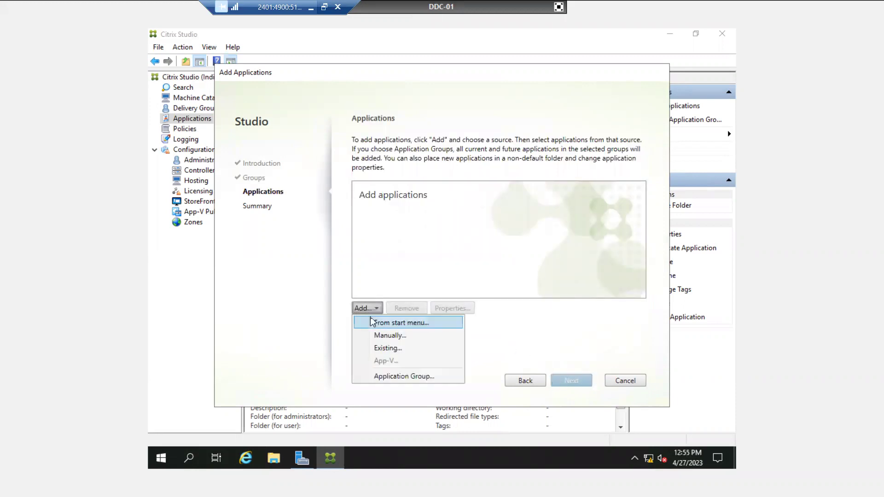
{"action": "left_click", "coordinate": [372, 322]}
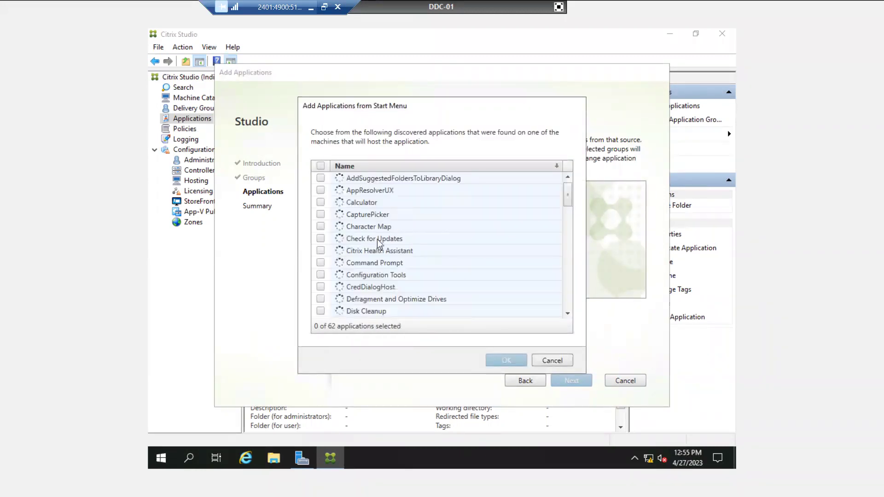
Tick Google Chrome, confirm it and finish the wizard
{"action": "left_click", "coordinate": [568, 313]}
{"action": "left_click", "coordinate": [568, 313]}
{"action": "left_click", "coordinate": [568, 313]}
{"action": "left_click", "coordinate": [568, 313]}
{"action": "left_click", "coordinate": [568, 314]}
{"action": "left_click", "coordinate": [568, 314]}
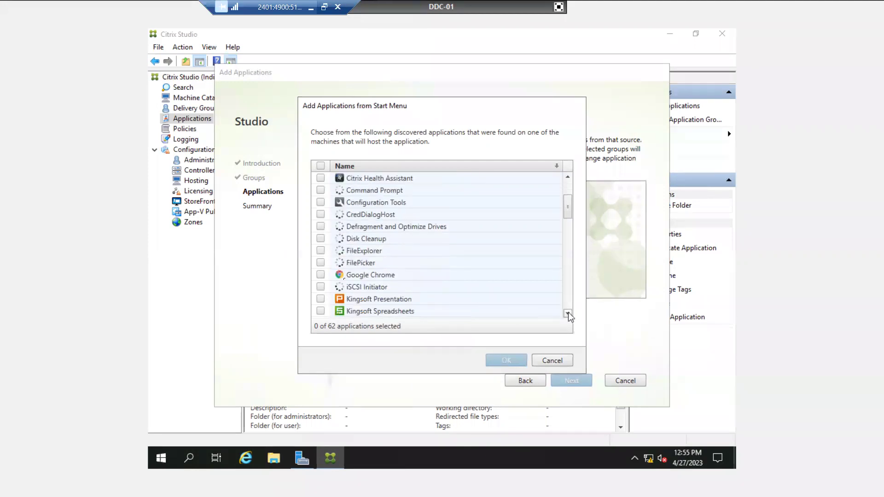
{"action": "left_click", "coordinate": [321, 275]}
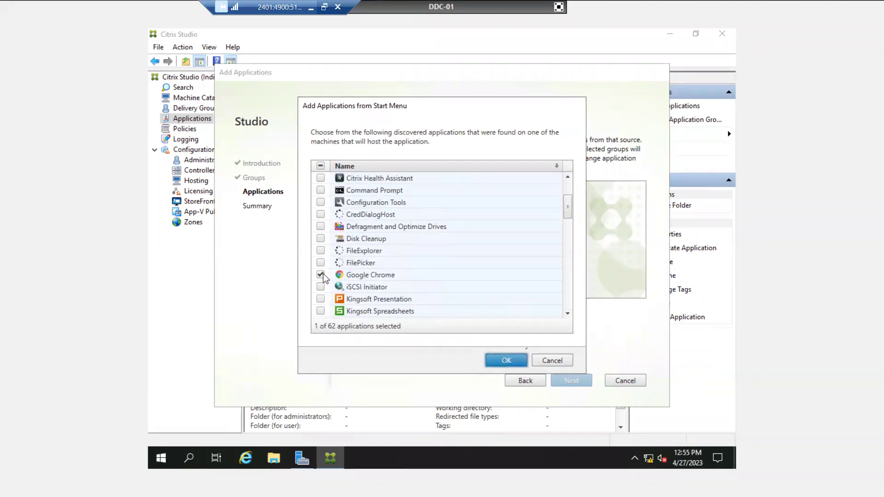
{"action": "left_click", "coordinate": [507, 361]}
{"action": "left_click", "coordinate": [566, 381]}
{"action": "left_click", "coordinate": [570, 384]}
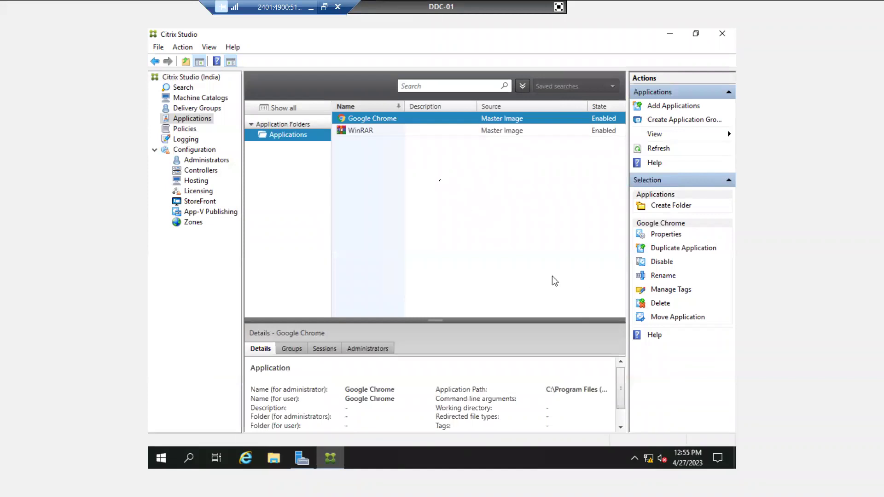
Compare the WinRAR and Google Chrome details, then exit fullscreen
{"action": "left_click", "coordinate": [365, 132]}
{"action": "left_click", "coordinate": [372, 122]}
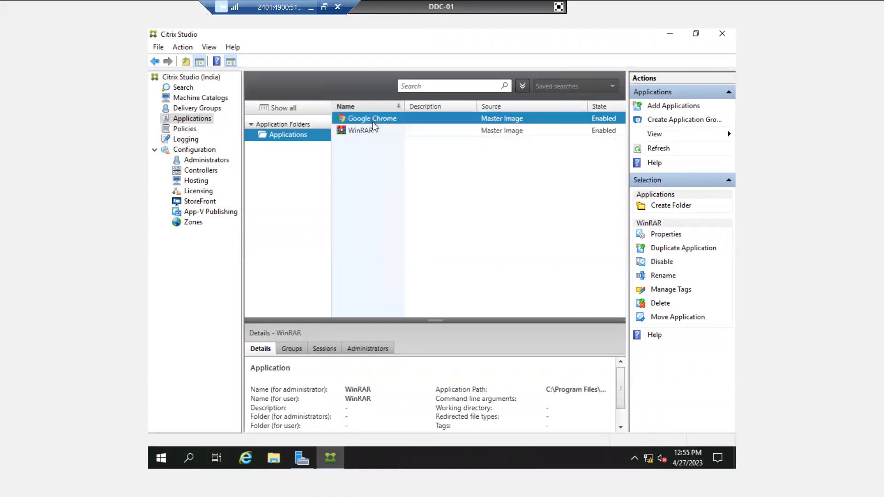
{"action": "left_click", "coordinate": [372, 131]}
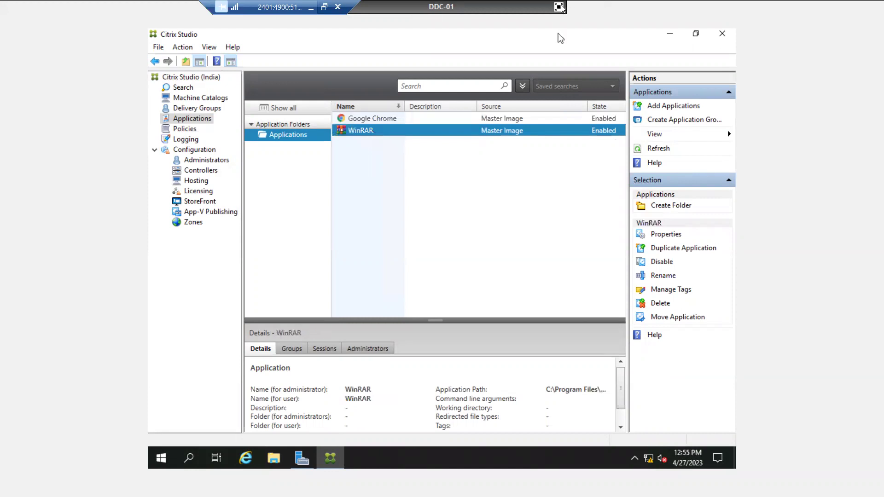
{"action": "left_click", "coordinate": [558, 7]}
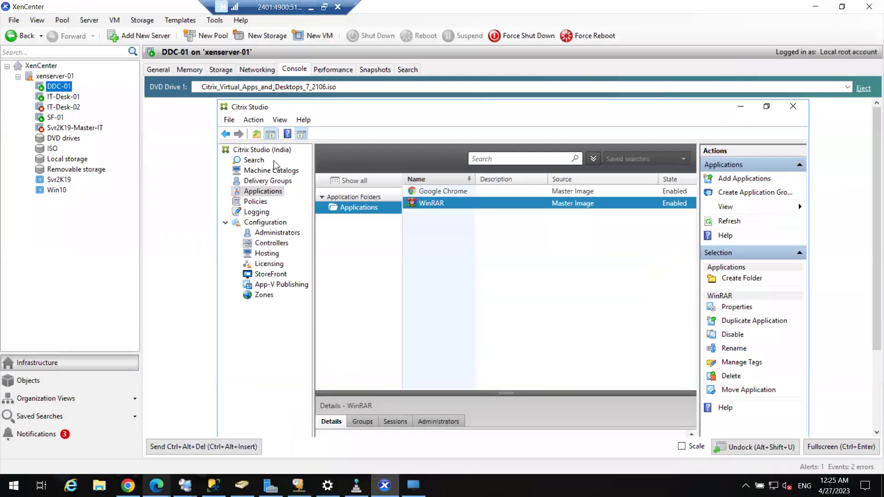
{"action": "key", "text": "alt+Tab"}
{"action": "left_click", "coordinate": [50, 30]}
{"action": "left_click", "coordinate": [444, 78]}
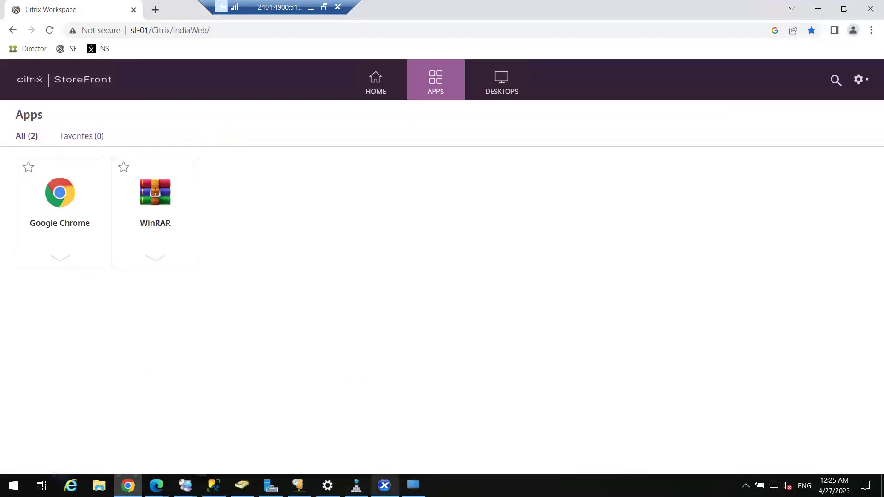
{"action": "left_click", "coordinate": [384, 485]}
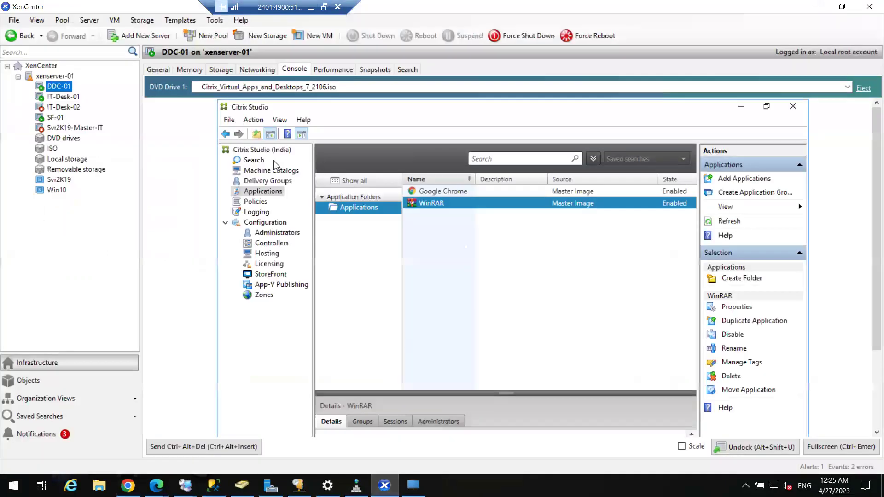
Open Properties for Google Chrome from the Applications list
{"action": "left_click", "coordinate": [493, 195]}
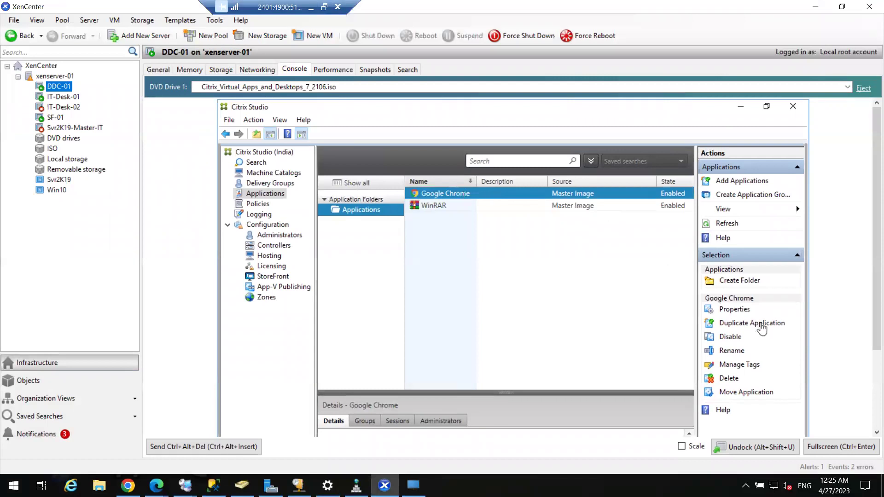
{"action": "right_click", "coordinate": [450, 194]}
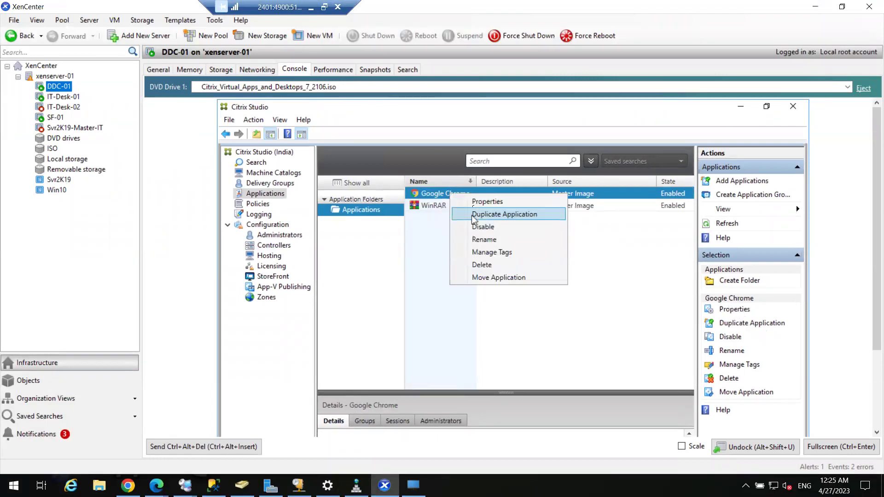
{"action": "left_click", "coordinate": [474, 203]}
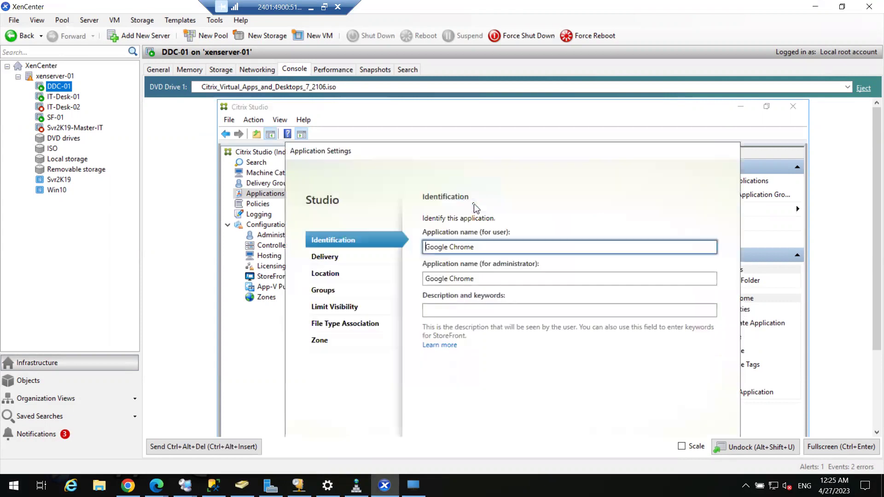
Restrict Google Chrome's visibility to Test User 02 only, then apply and save
{"action": "left_click", "coordinate": [835, 448]}
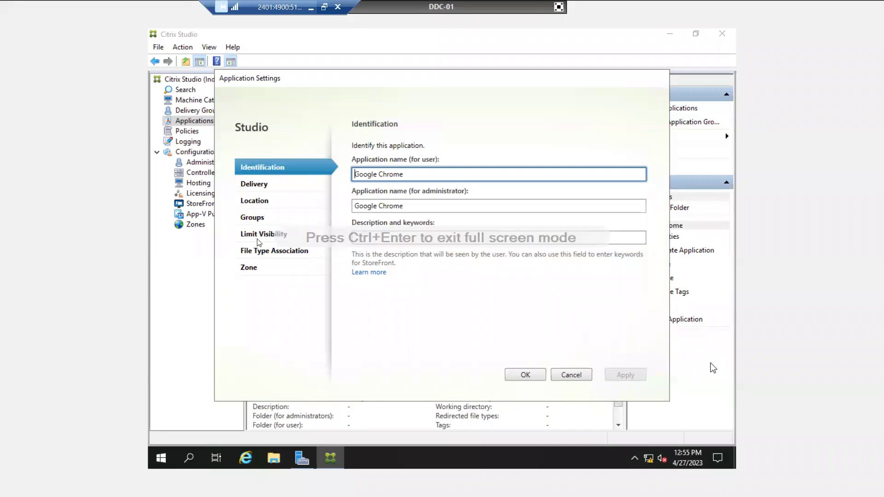
{"action": "left_click", "coordinate": [253, 236]}
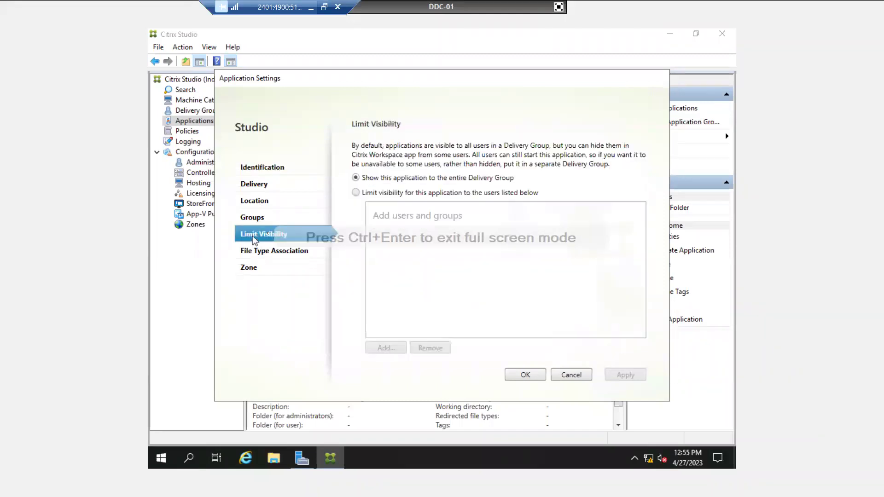
{"action": "left_click", "coordinate": [355, 193]}
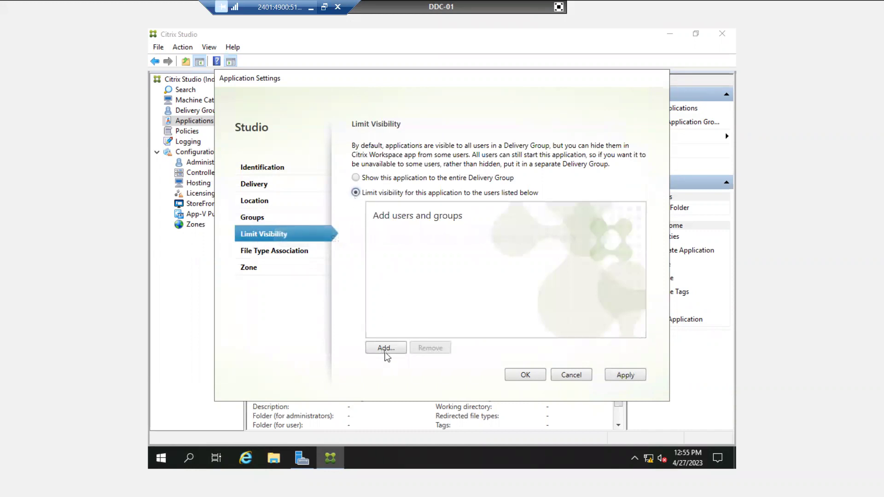
{"action": "left_click", "coordinate": [385, 349]}
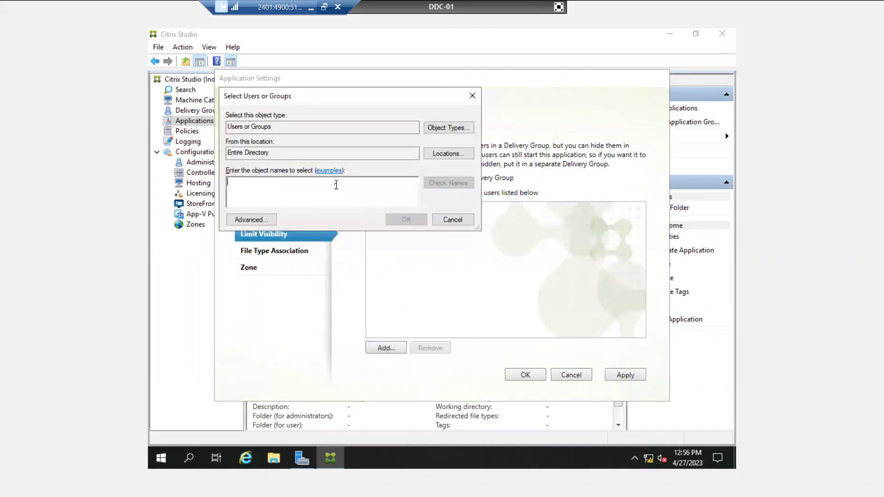
{"action": "type", "text": "test"}
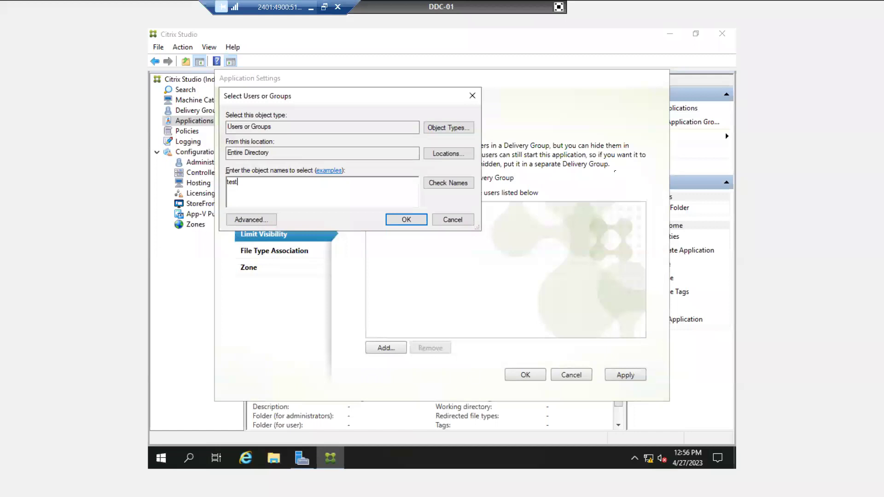
{"action": "left_click", "coordinate": [447, 182]}
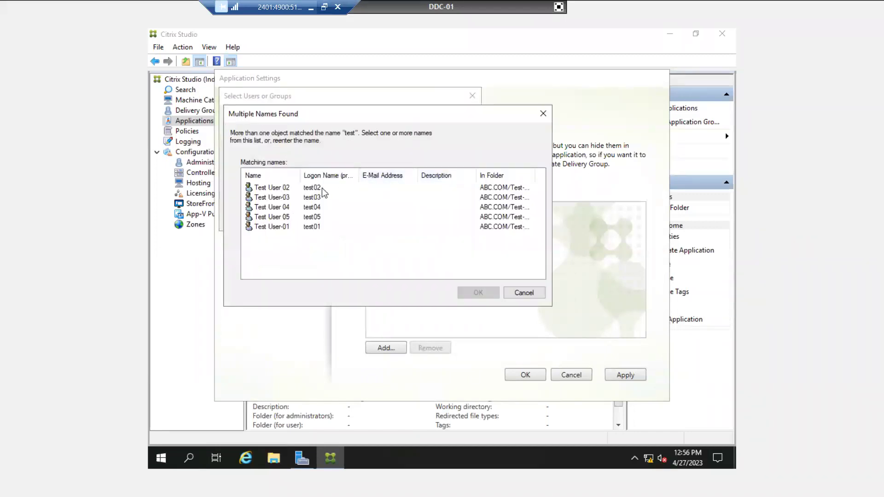
{"action": "left_click", "coordinate": [269, 191]}
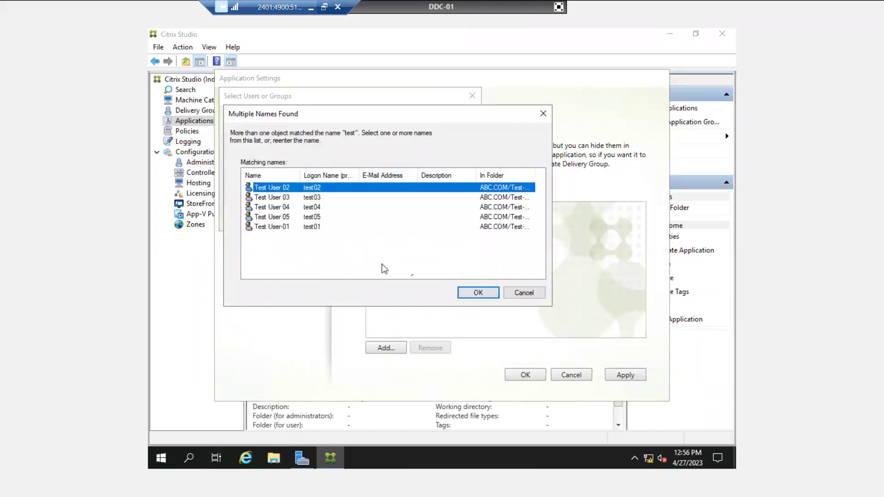
{"action": "left_click", "coordinate": [477, 294]}
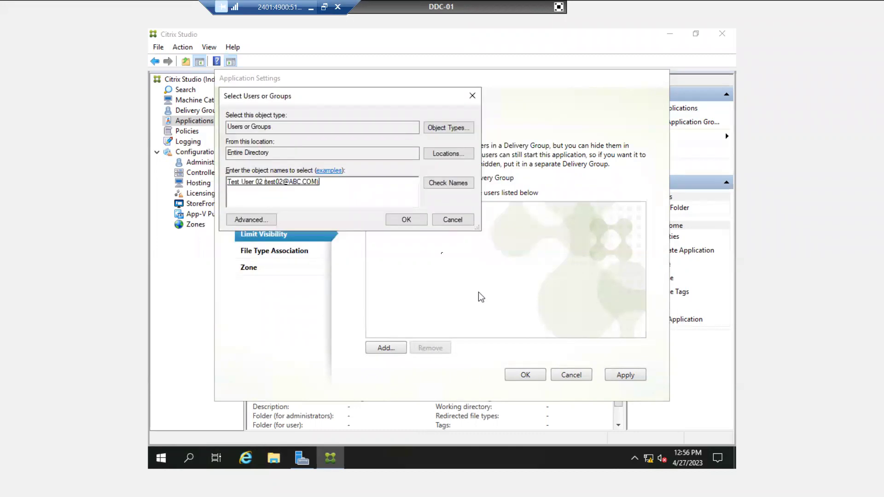
{"action": "left_click", "coordinate": [409, 220]}
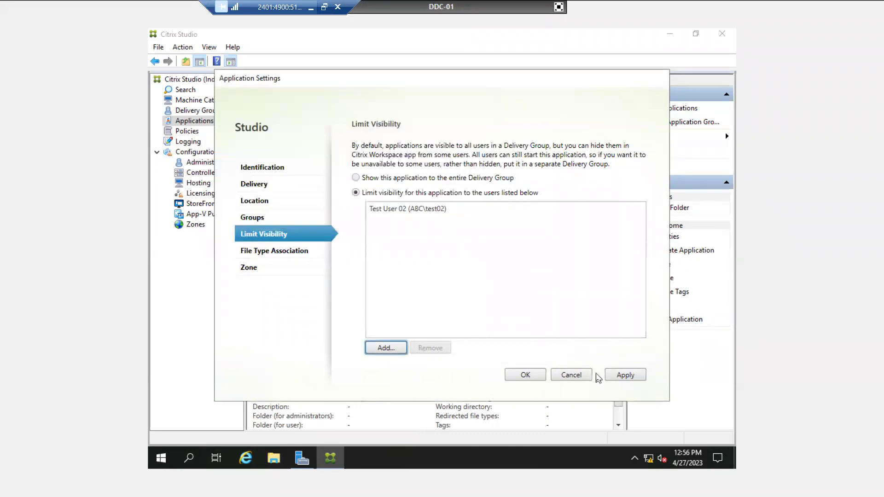
{"action": "left_click", "coordinate": [623, 375]}
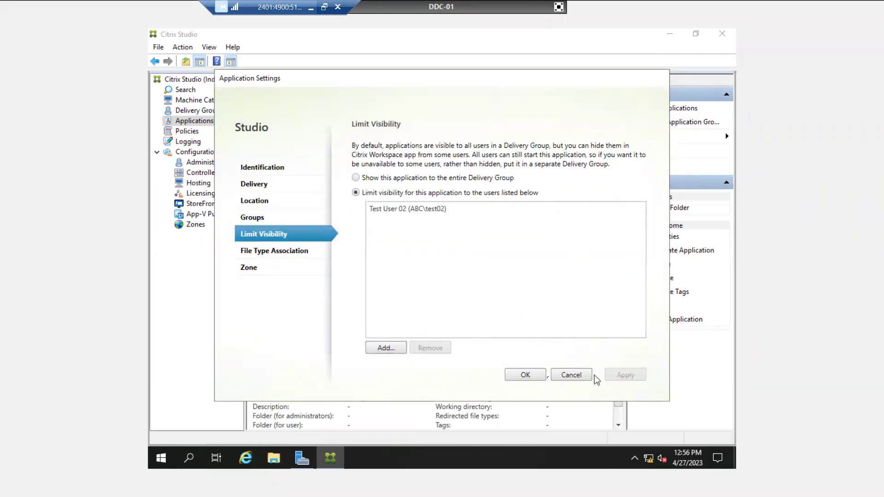
{"action": "left_click", "coordinate": [527, 381]}
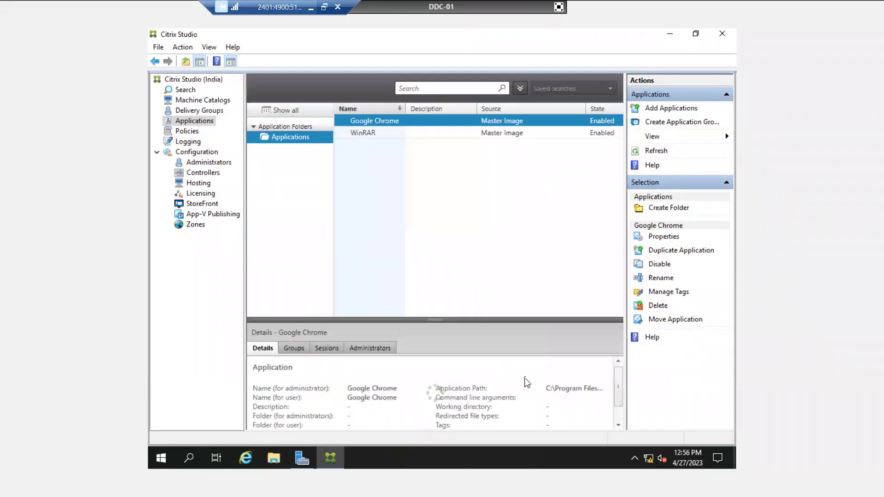
Limit WinRAR's visibility to Test User-01 only, then apply and save its settings
{"action": "left_click", "coordinate": [413, 134]}
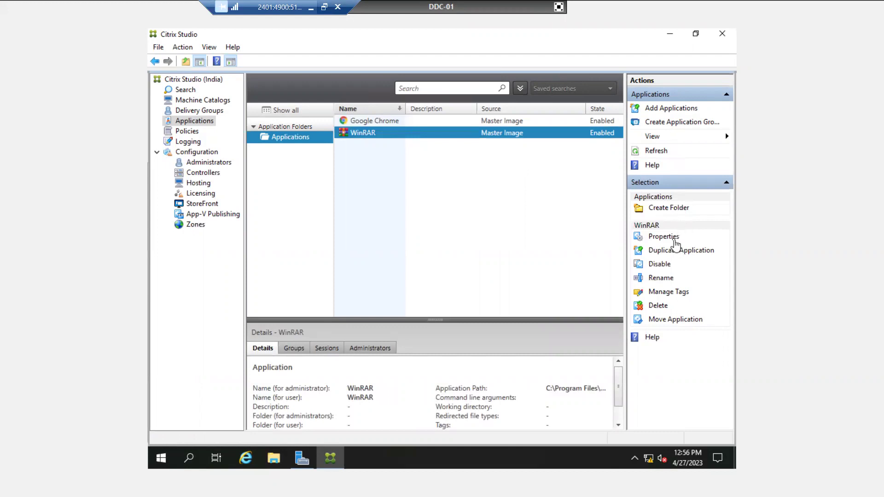
{"action": "left_click", "coordinate": [670, 236]}
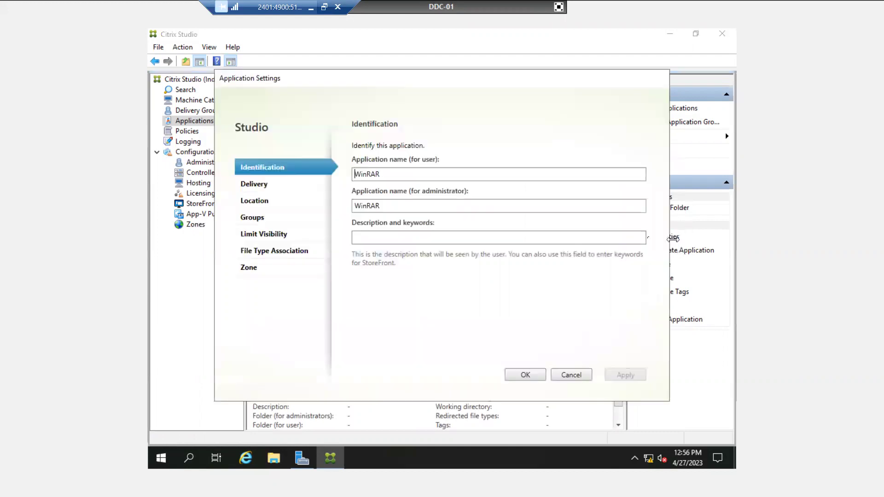
{"action": "left_click", "coordinate": [282, 235]}
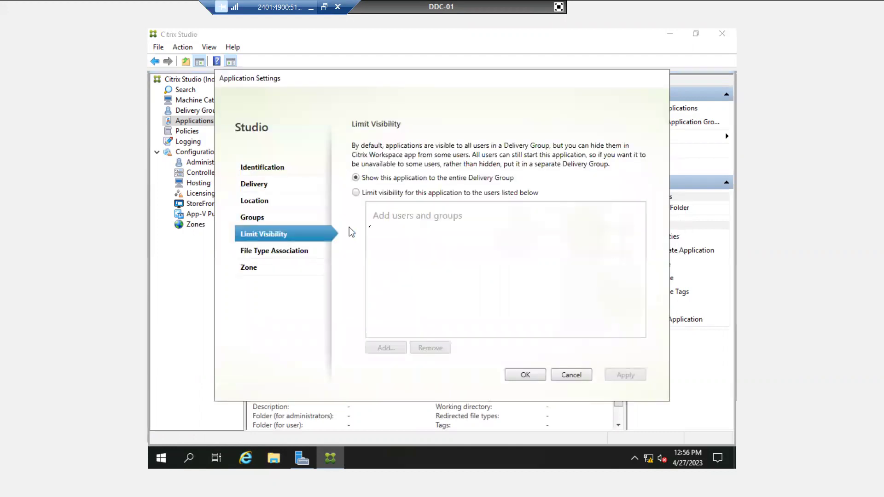
{"action": "left_click", "coordinate": [357, 194]}
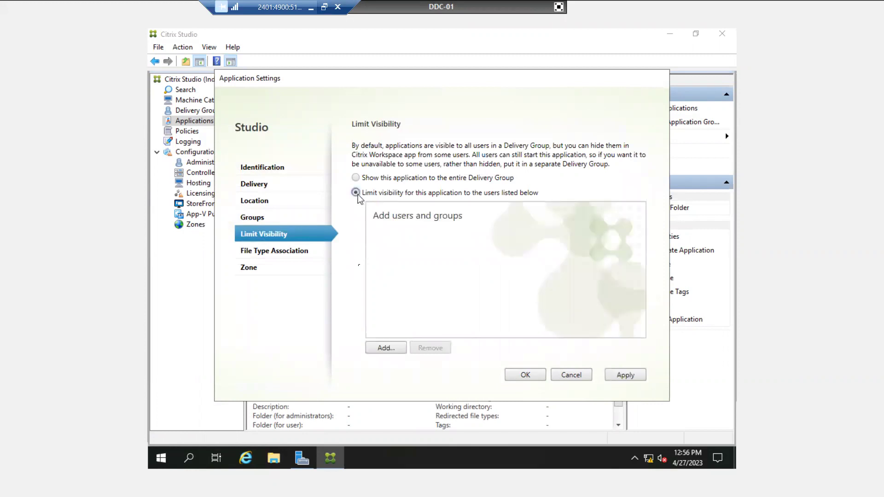
{"action": "left_click", "coordinate": [397, 349]}
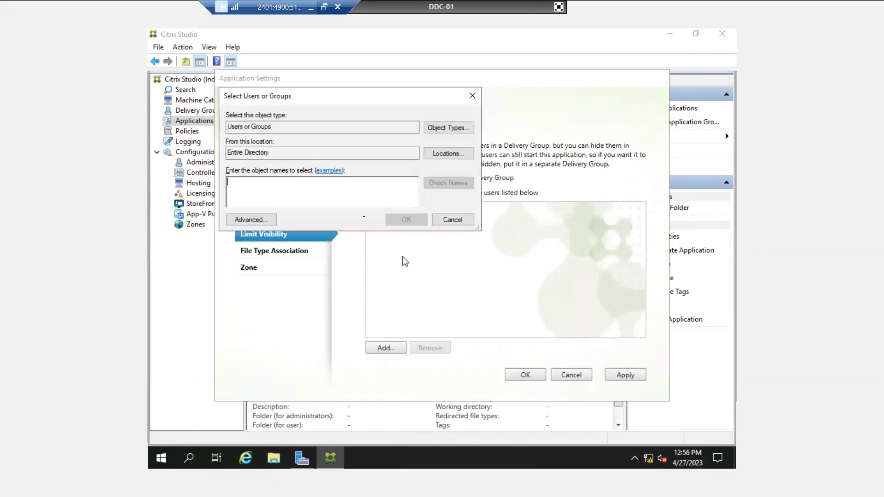
{"action": "type", "text": "tes"}
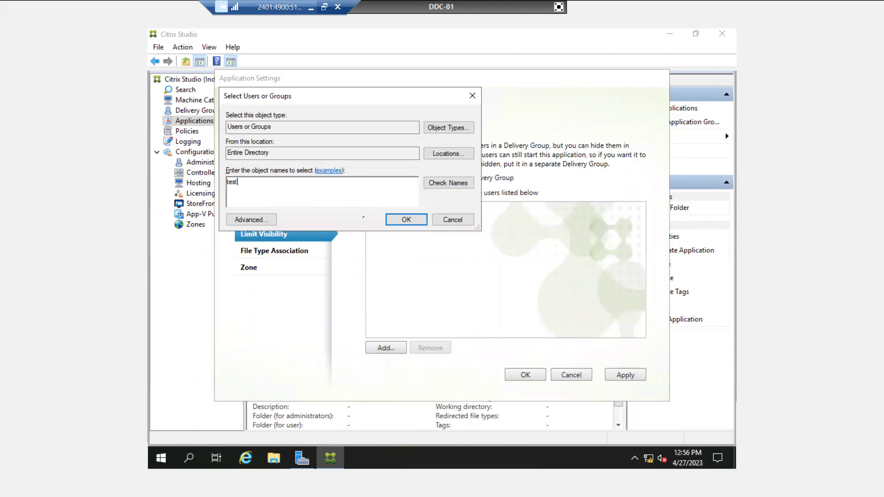
{"action": "type", "text": "t"}
{"action": "left_click", "coordinate": [440, 186]}
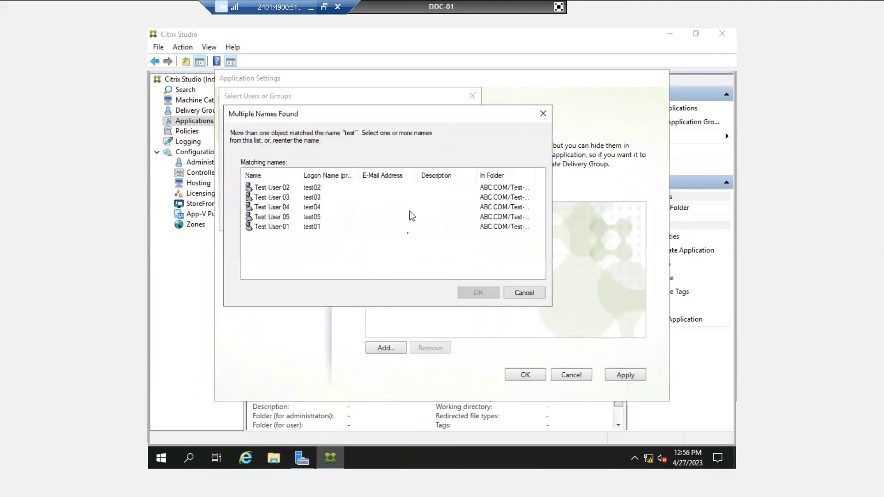
{"action": "double_click", "coordinate": [281, 227]}
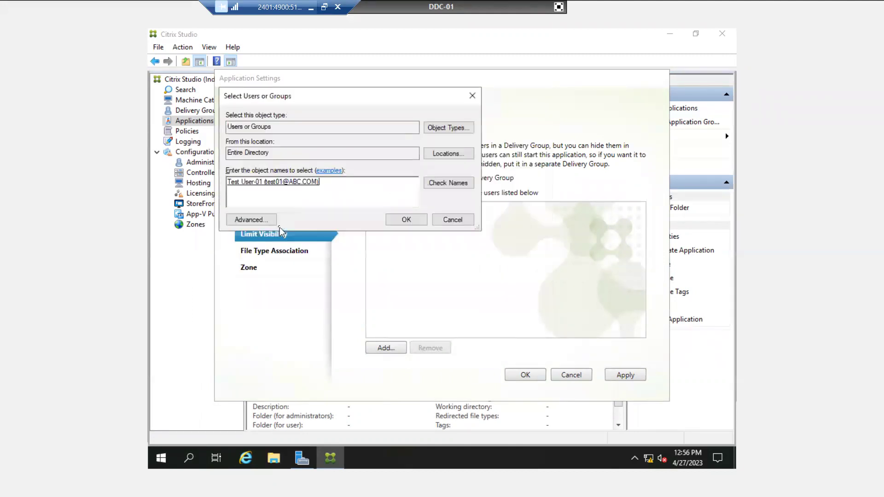
{"action": "left_click", "coordinate": [410, 223]}
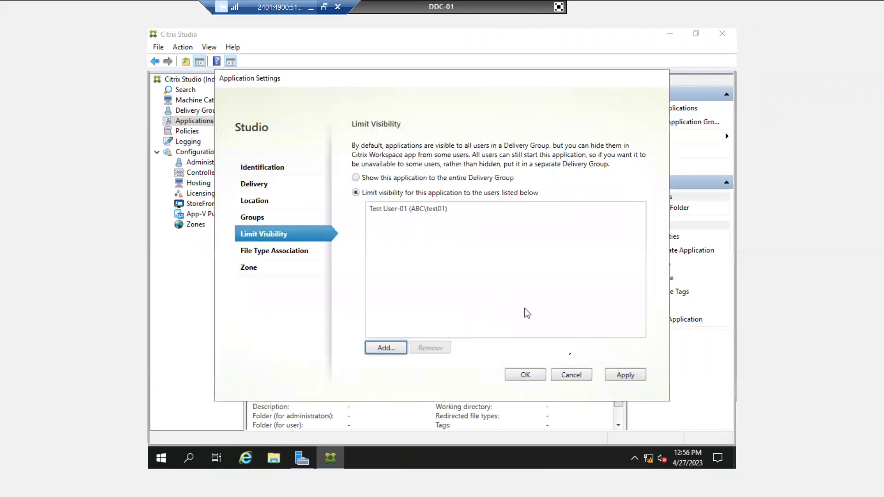
{"action": "left_click", "coordinate": [617, 375]}
{"action": "left_click", "coordinate": [525, 374]}
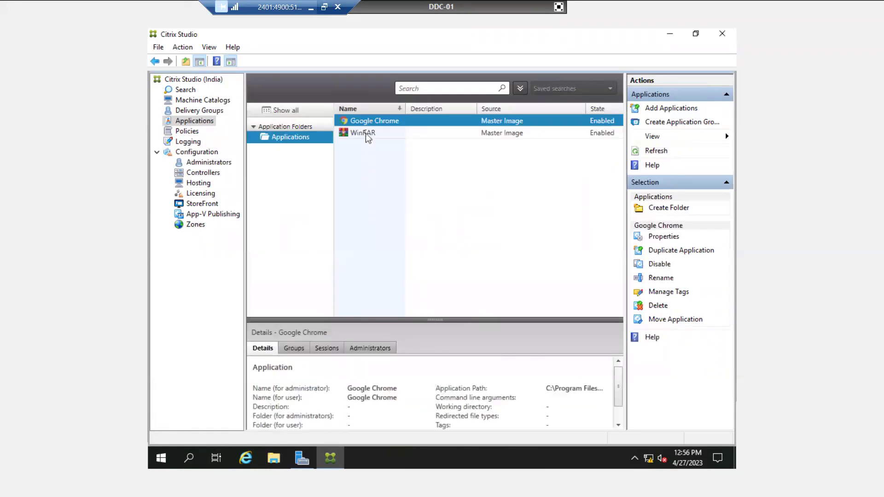
{"action": "left_click", "coordinate": [366, 134]}
Reload StoreFront to confirm only WinRAR appears under Apps, then log off
{"action": "left_click", "coordinate": [365, 121]}
{"action": "left_click", "coordinate": [558, 7]}
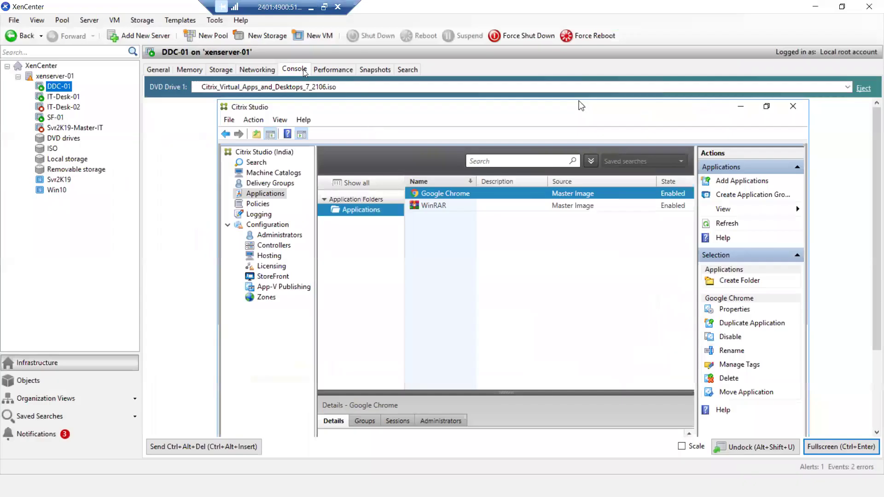
{"action": "left_click", "coordinate": [127, 485]}
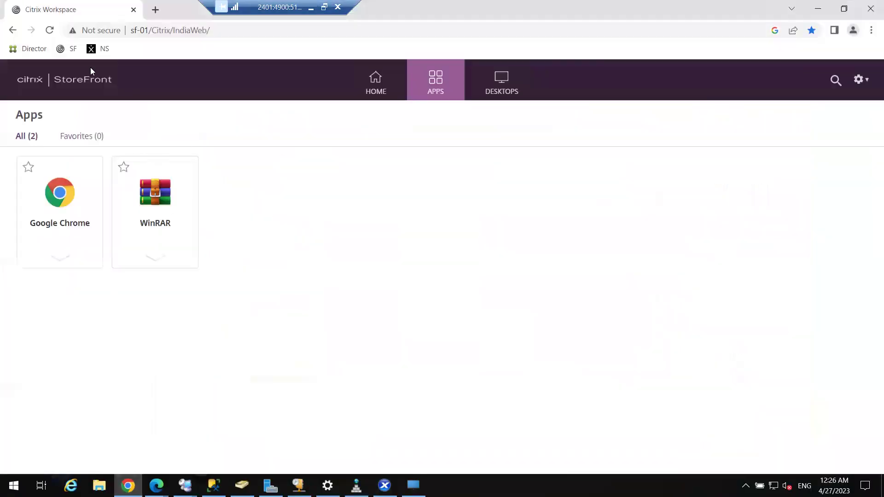
{"action": "left_click", "coordinate": [49, 30]}
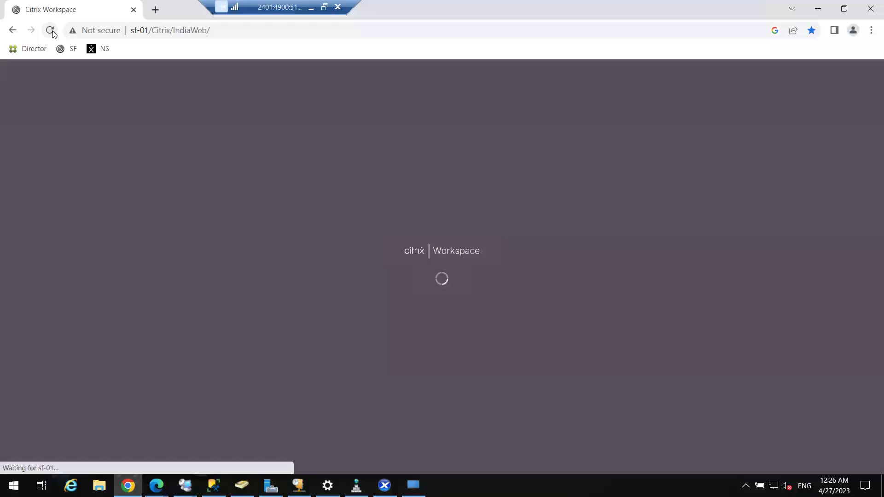
{"action": "left_click", "coordinate": [424, 87]}
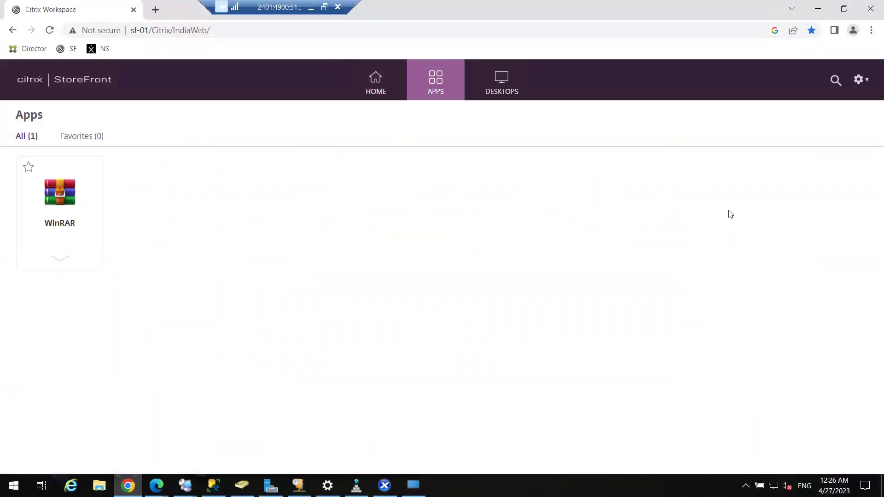
{"action": "left_click", "coordinate": [860, 80]}
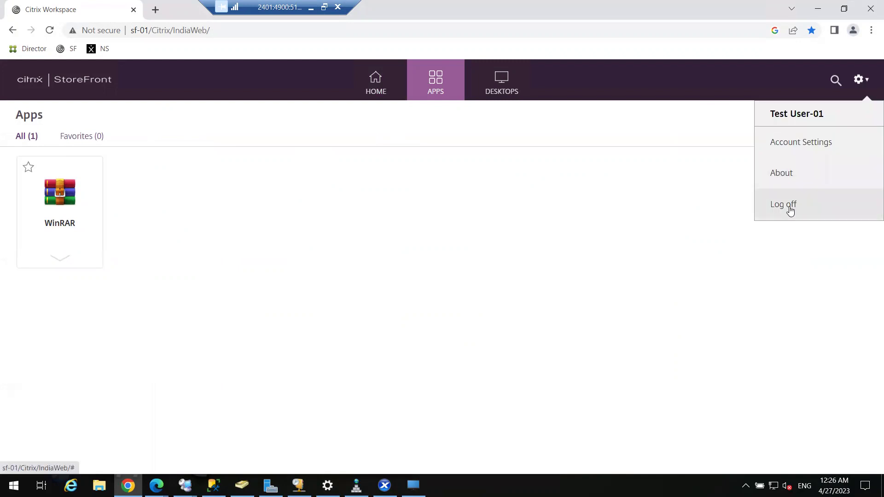
{"action": "left_click", "coordinate": [789, 205]}
Attempt to log on to StoreFront with the test02 user name and password
{"action": "left_click", "coordinate": [374, 292]}
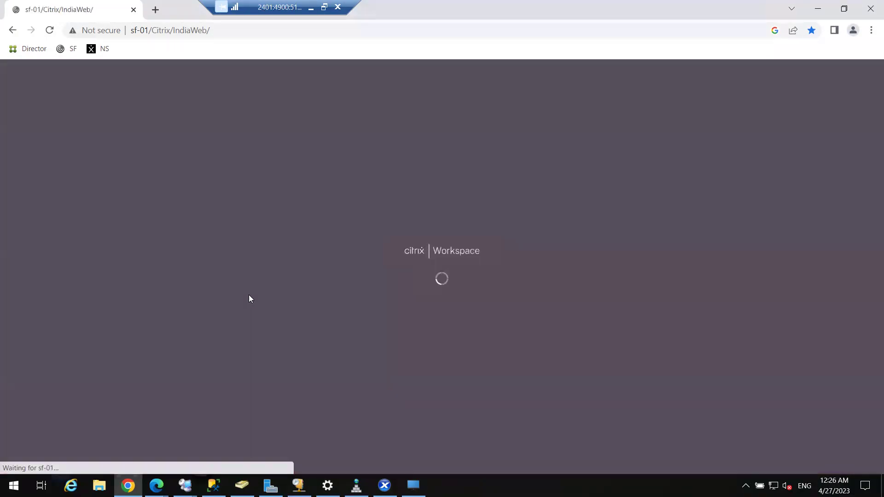
{"action": "left_click", "coordinate": [396, 230]}
{"action": "type", "text": "abc\\"}
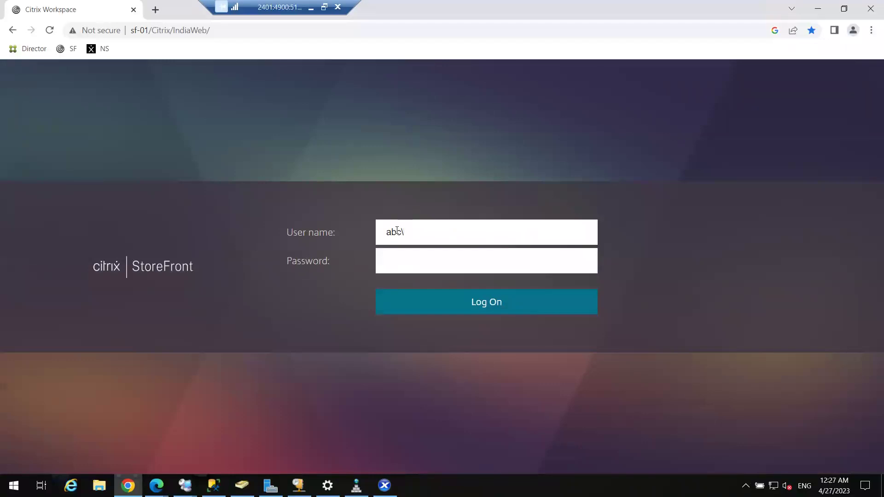
{"action": "type", "text": "tes02"}
{"action": "key", "text": "Tab"}
{"action": "type", "text": "•••••••••"}
{"action": "key", "text": "Return"}
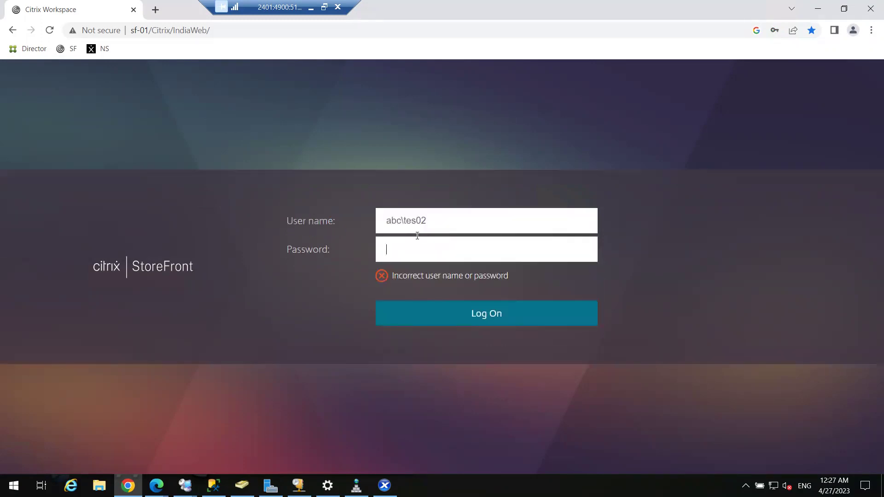
Fix the user name typo, log on again, and reload to see no apps available
{"action": "left_click", "coordinate": [416, 221]}
{"action": "type", "text": "t"}
{"action": "key", "text": "Tab"}
{"action": "type", "text": "•••••••"}
{"action": "key", "text": "Return"}
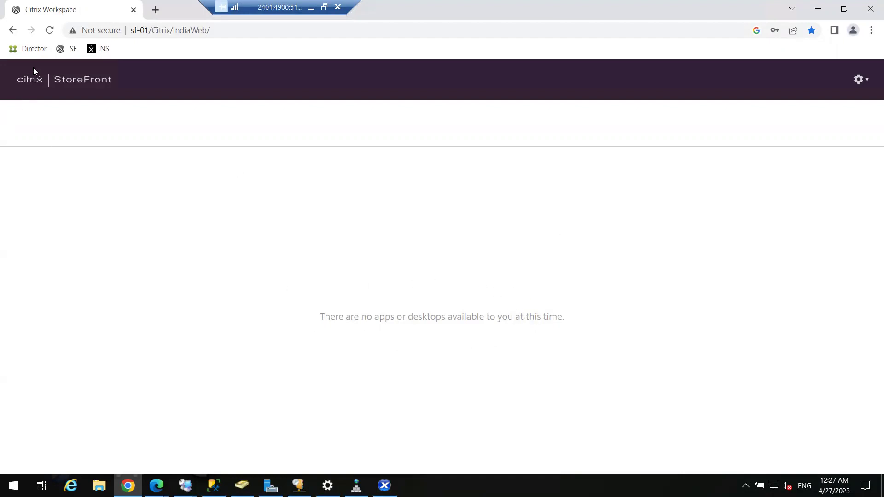
{"action": "left_click", "coordinate": [51, 30]}
Back in Citrix Studio, open Google Chrome's application properties
{"action": "left_click", "coordinate": [384, 485]}
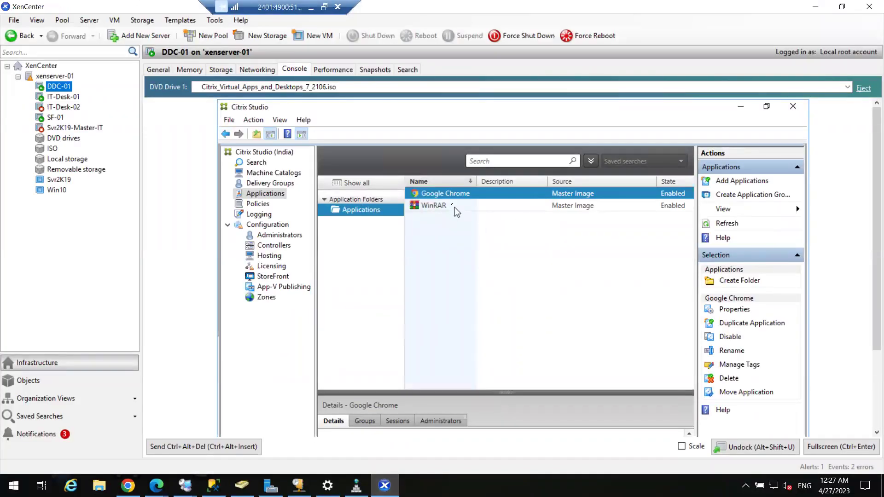
{"action": "left_click", "coordinate": [456, 208]}
{"action": "left_click", "coordinate": [471, 195]}
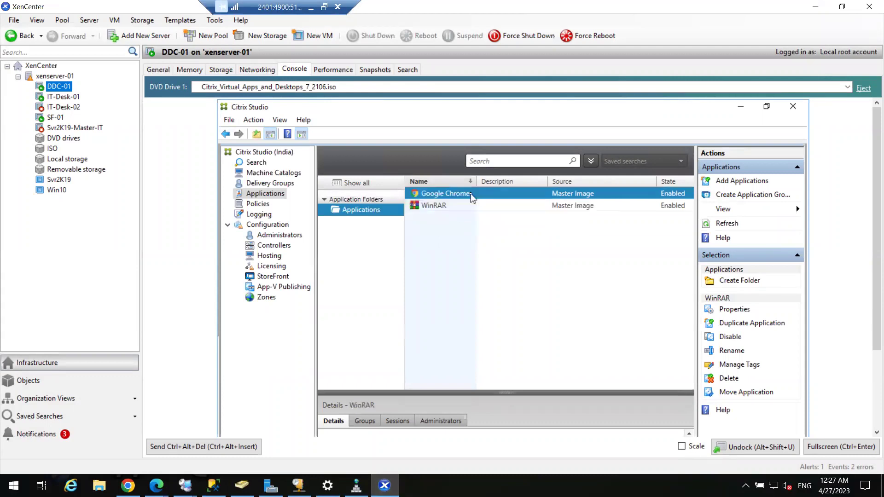
{"action": "right_click", "coordinate": [472, 197]}
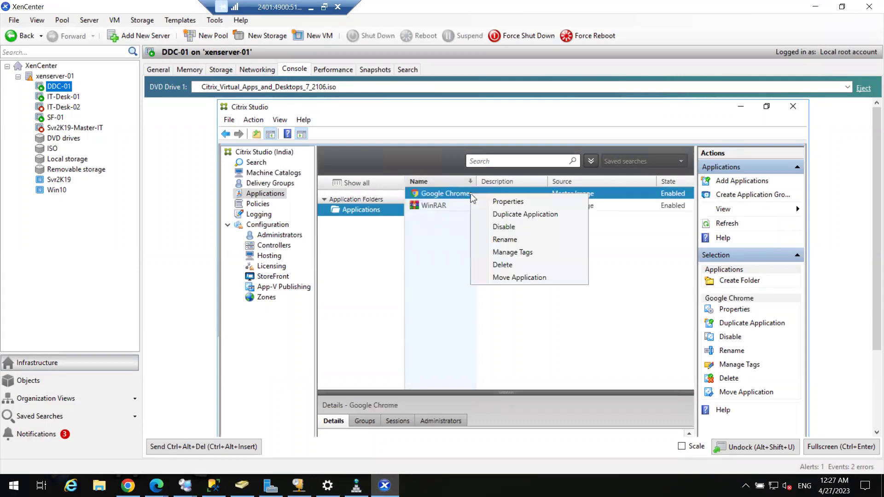
{"action": "left_click", "coordinate": [495, 203]}
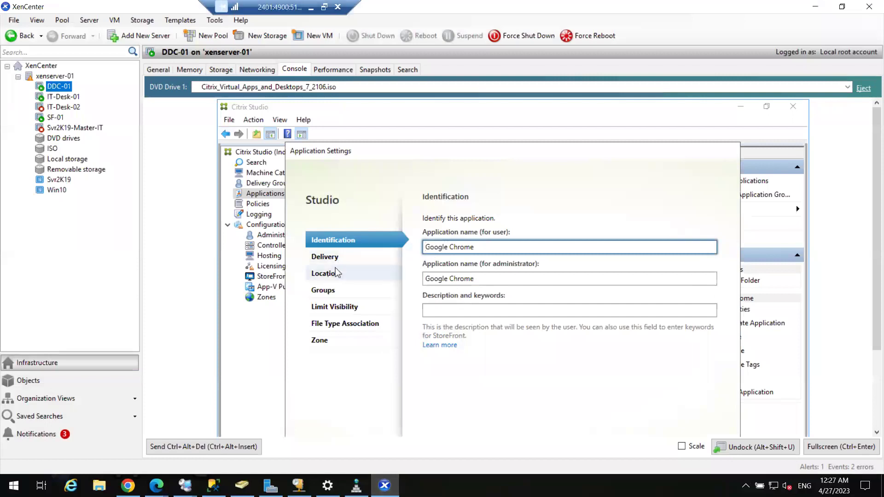
Review Chrome's location, IT Team group and Test User 02 visibility, then cancel unchanged
{"action": "left_click", "coordinate": [328, 276]}
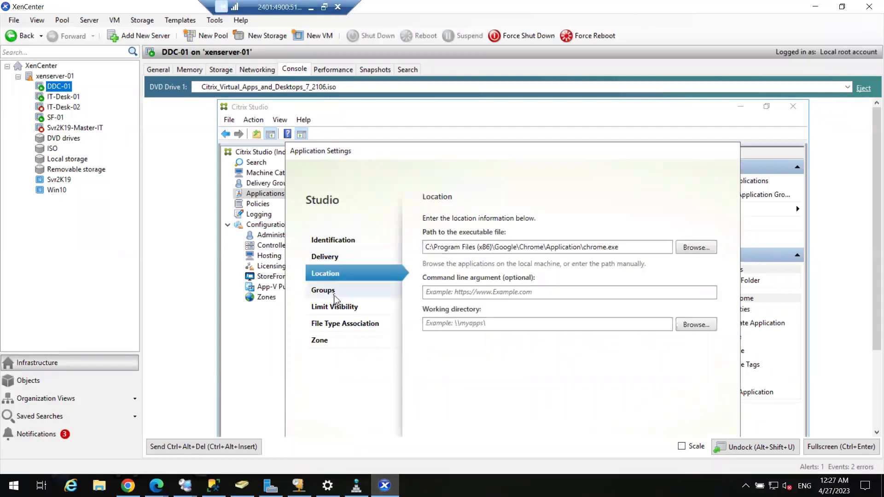
{"action": "left_click", "coordinate": [334, 295]}
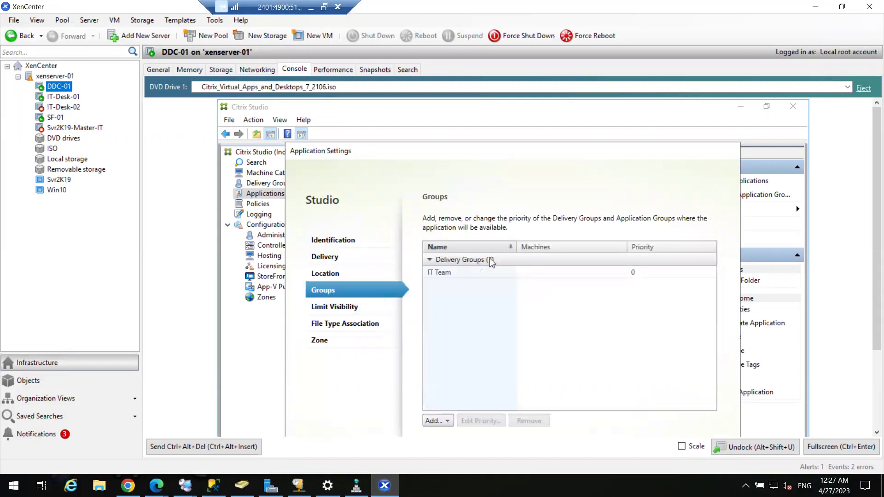
{"action": "left_click", "coordinate": [473, 276]}
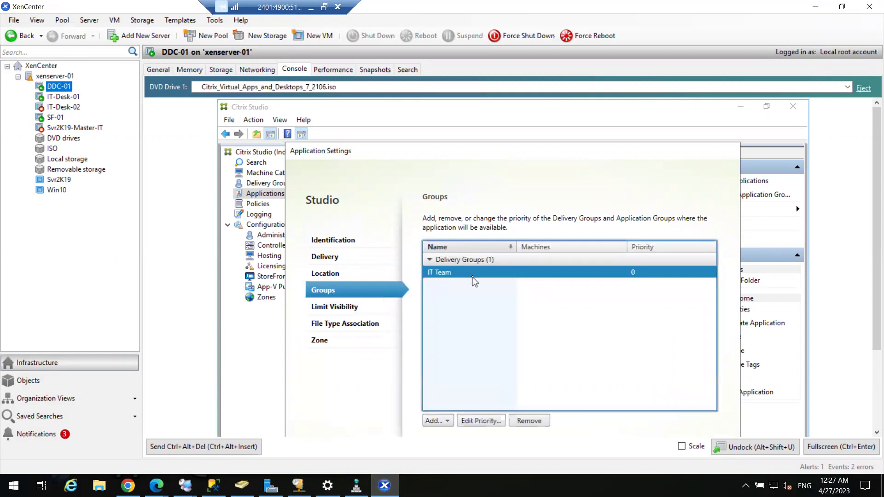
{"action": "left_click", "coordinate": [334, 308]}
{"action": "left_click", "coordinate": [482, 282]}
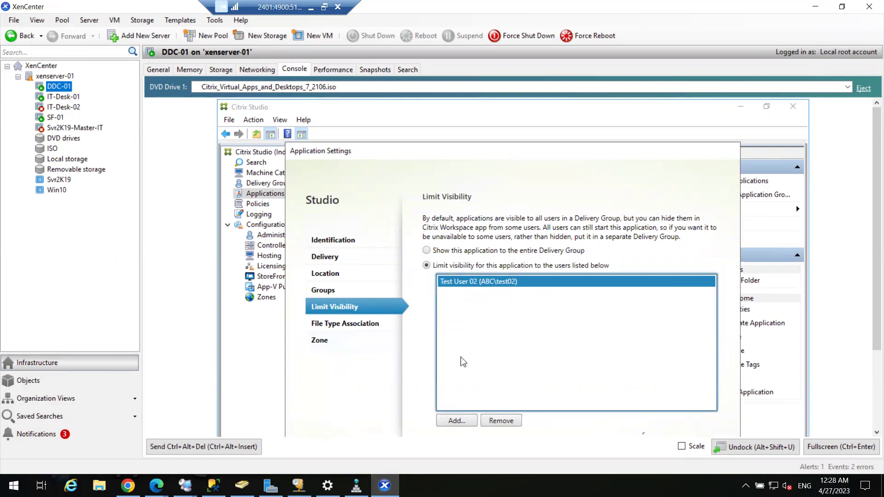
{"action": "left_click", "coordinate": [841, 447]}
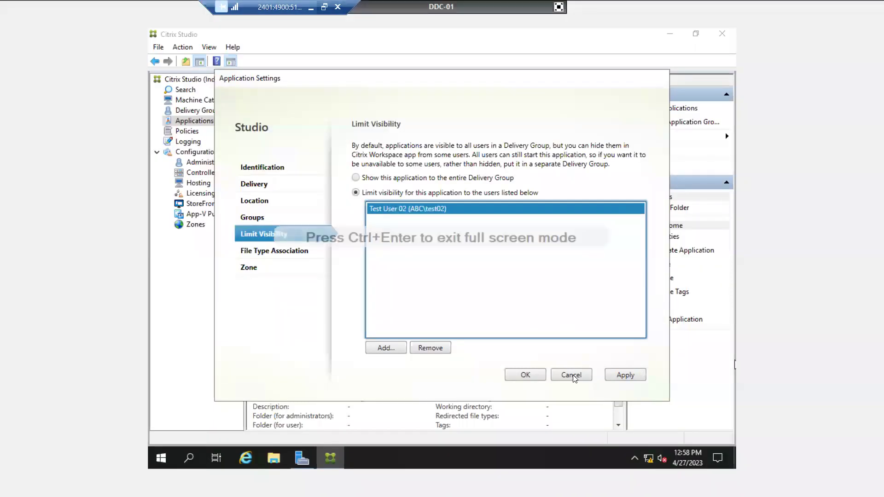
{"action": "left_click", "coordinate": [573, 375]}
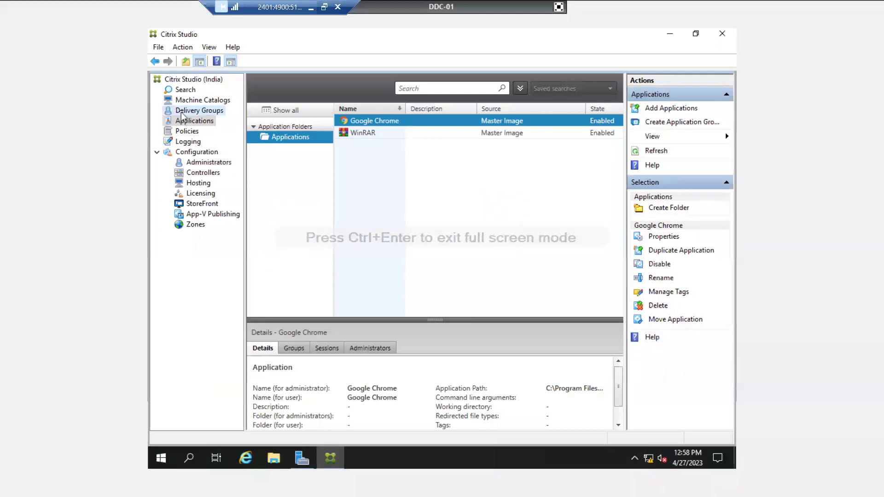
{"action": "left_click", "coordinate": [181, 112]}
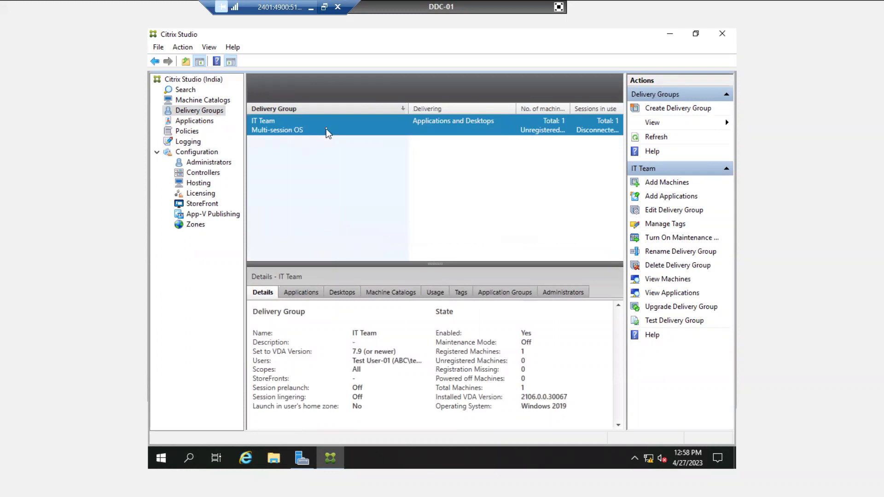
Add Test User 02 to the IT Team delivery group's users and save the change
{"action": "right_click", "coordinate": [326, 132]}
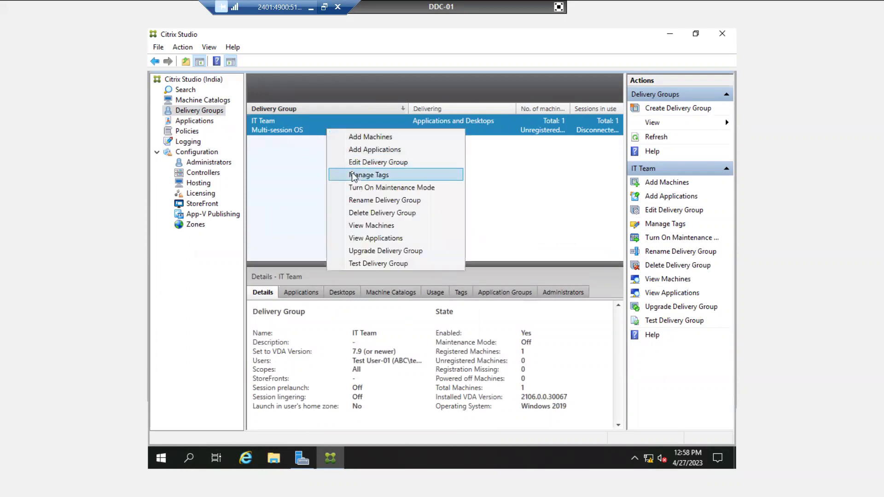
{"action": "left_click", "coordinate": [365, 164]}
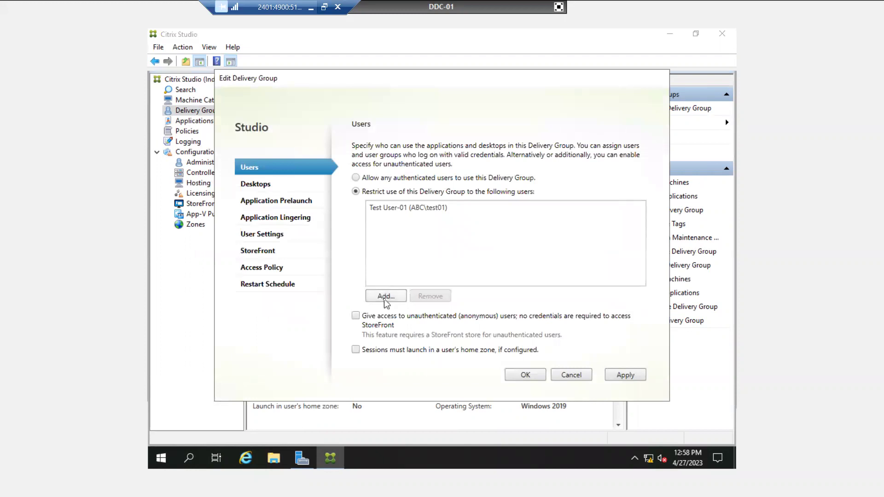
{"action": "left_click", "coordinate": [385, 300]}
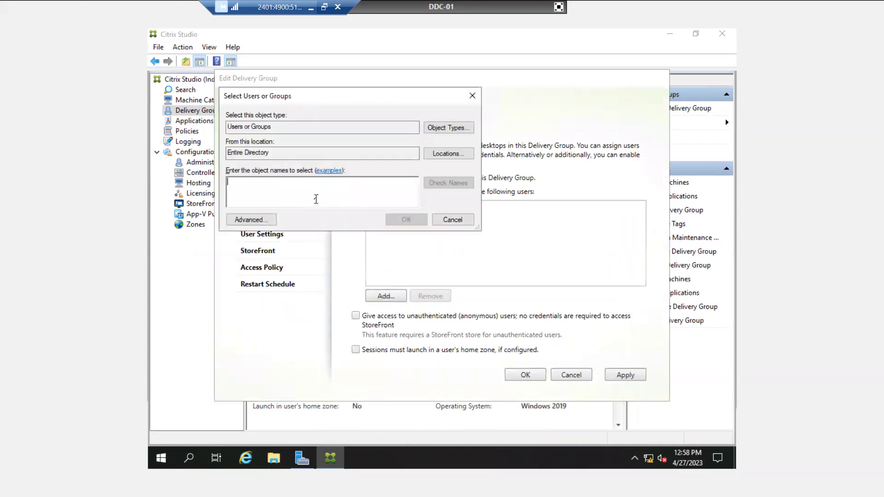
{"action": "type", "text": "test"}
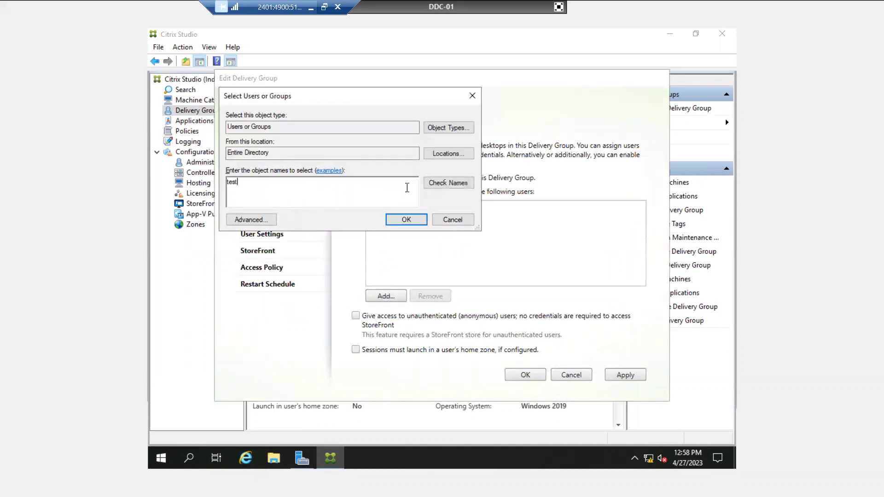
{"action": "left_click", "coordinate": [434, 182]}
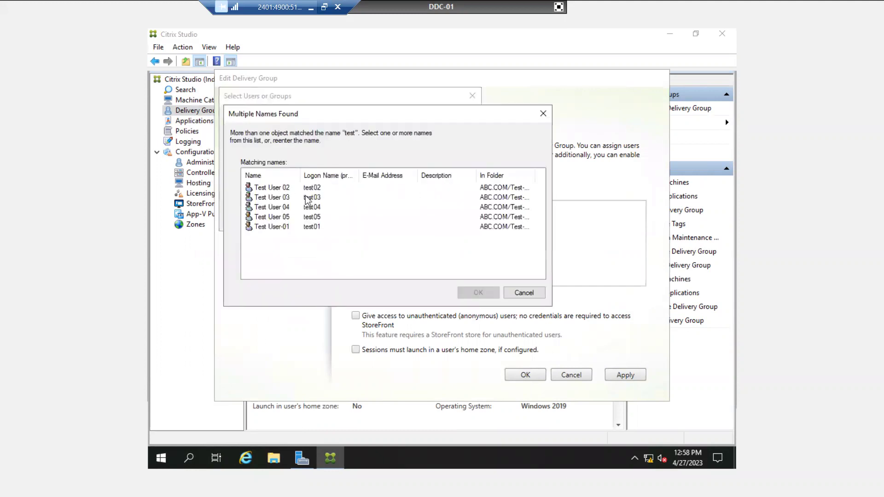
{"action": "double_click", "coordinate": [272, 188]}
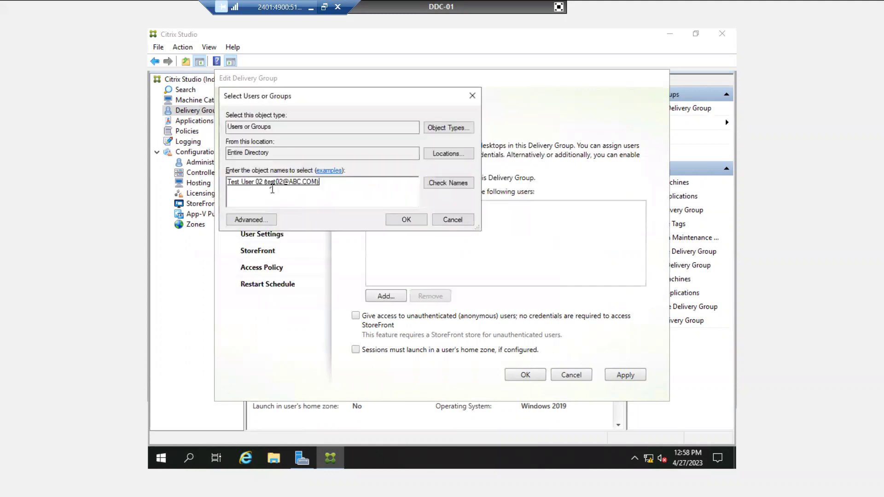
{"action": "left_click", "coordinate": [397, 220]}
{"action": "left_click", "coordinate": [623, 375]}
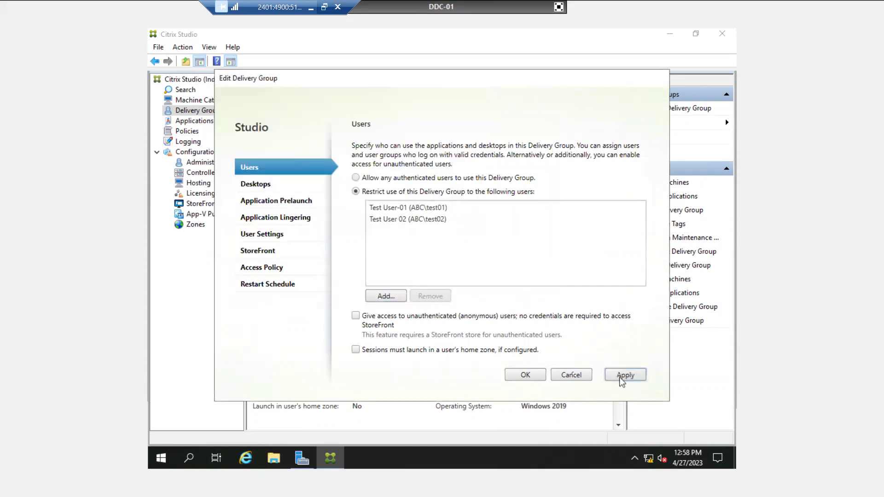
{"action": "left_click", "coordinate": [529, 376]}
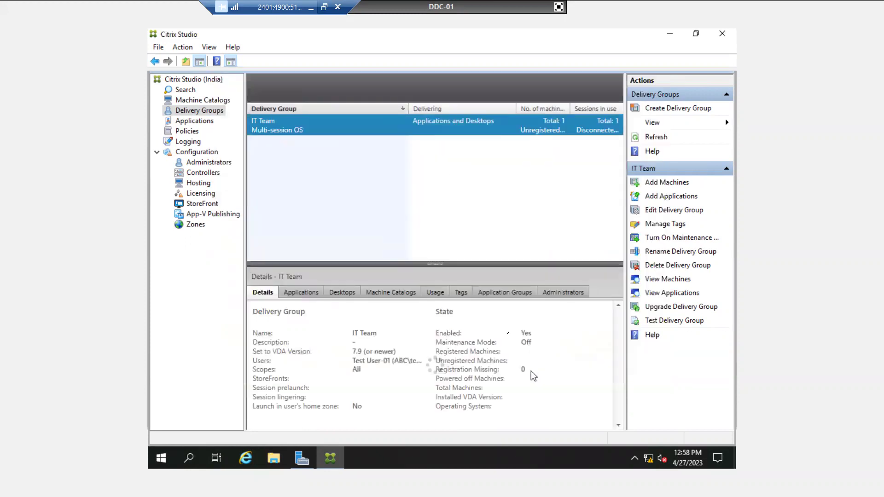
{"action": "left_click", "coordinate": [558, 7]}
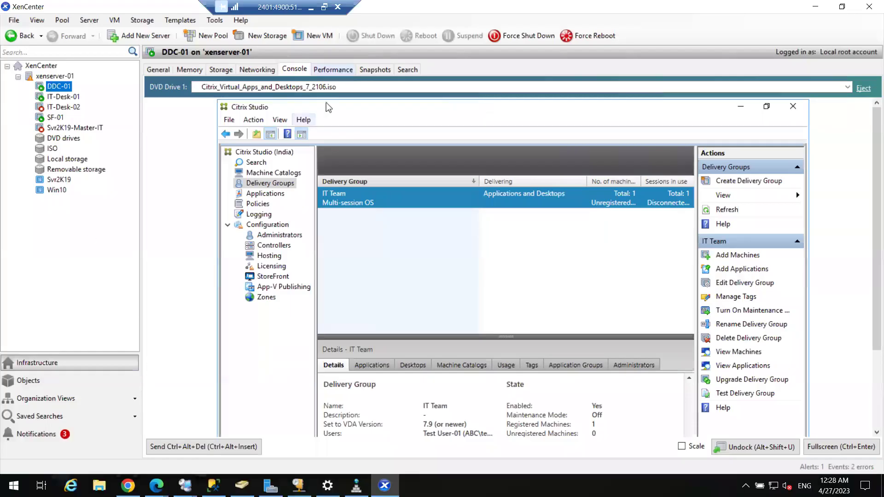
Refresh StoreFront Apps, launch Google Chrome through the Workspace launcher, then minimize the browser
{"action": "key", "text": "alt+Tab"}
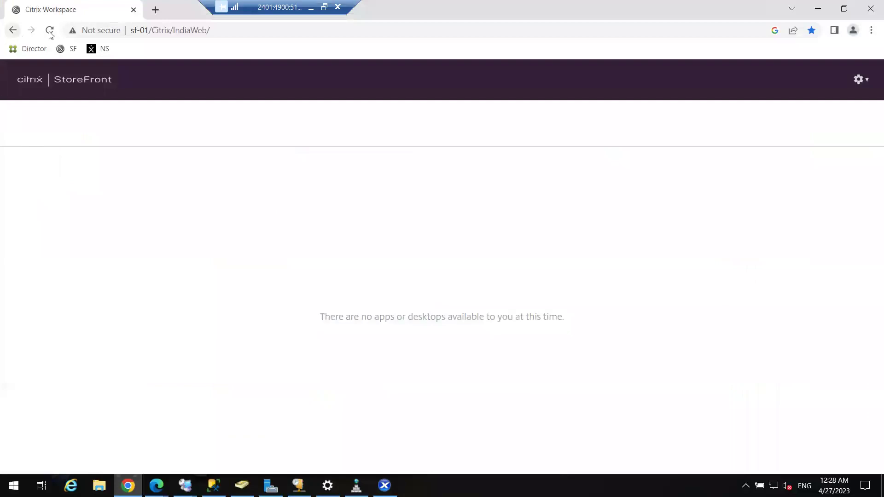
{"action": "left_click", "coordinate": [50, 31]}
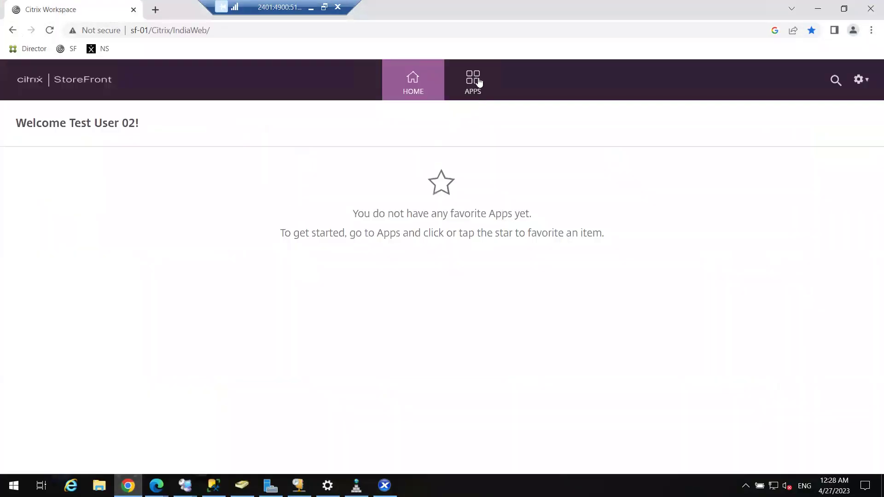
{"action": "left_click", "coordinate": [477, 81]}
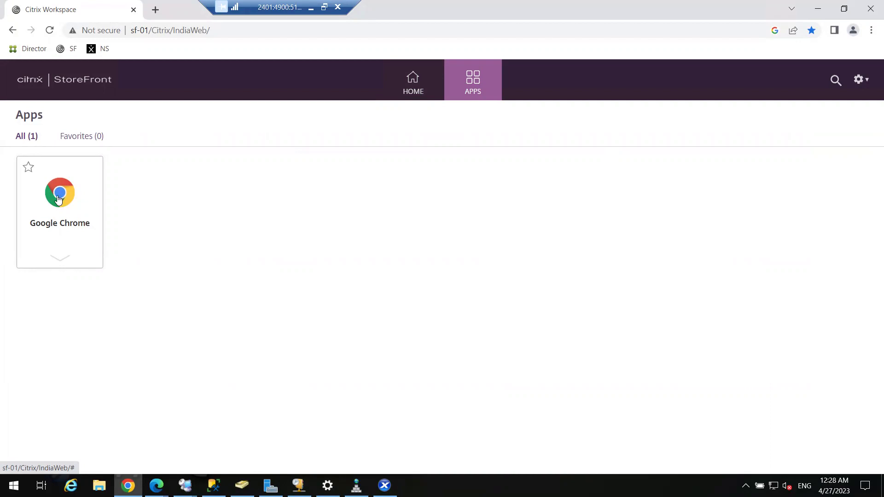
{"action": "left_click", "coordinate": [58, 195]}
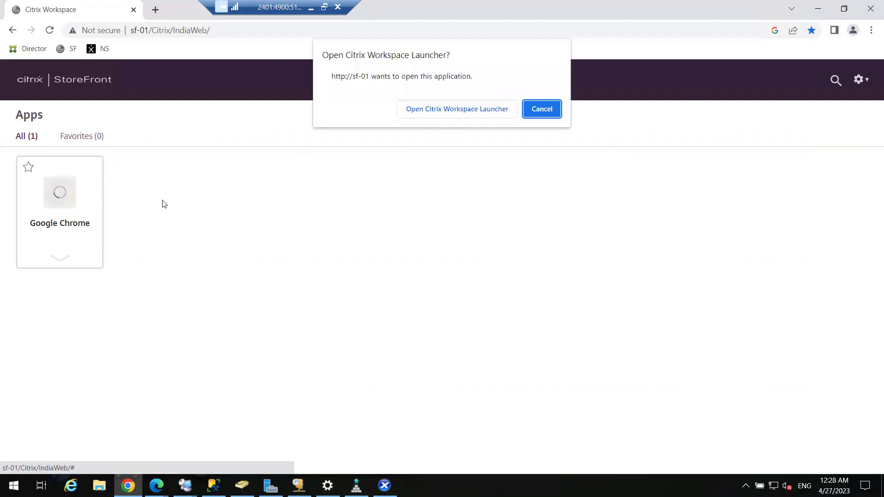
{"action": "left_click", "coordinate": [464, 111]}
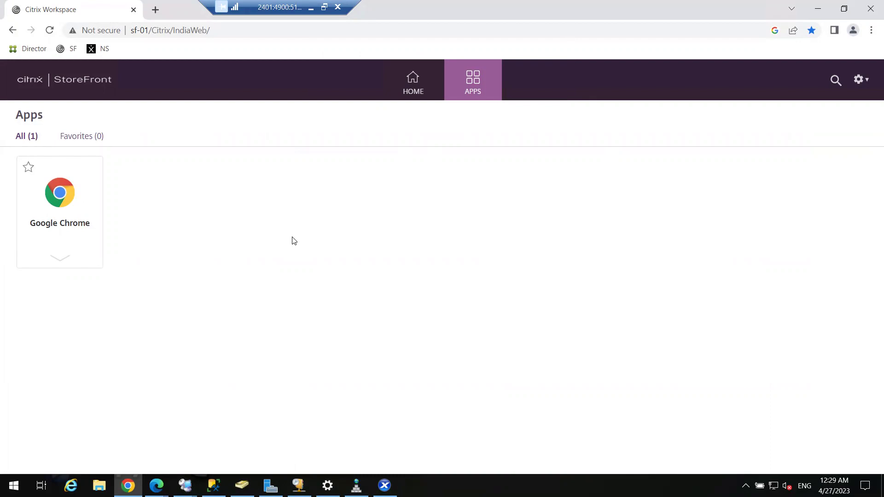
{"action": "left_click", "coordinate": [817, 14]}
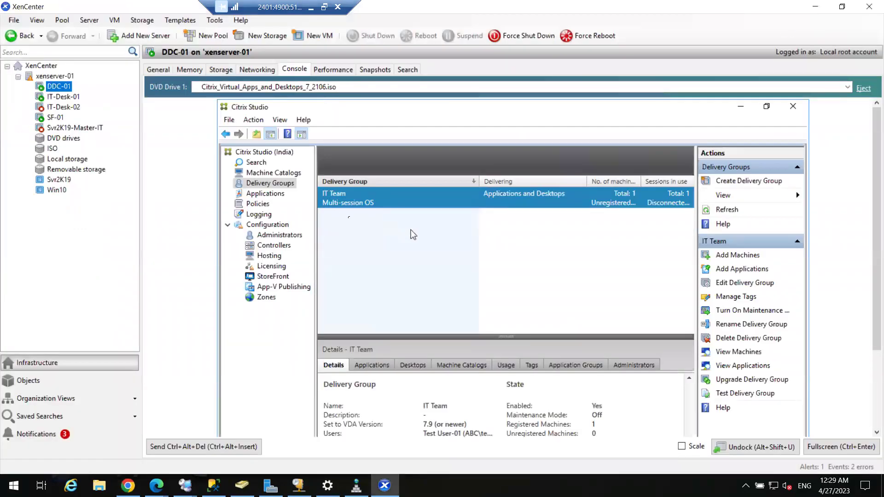
Inspect the IT Desktop catalog's two sessions: the disconnected desktop and the active application session
{"action": "left_click", "coordinate": [269, 174]}
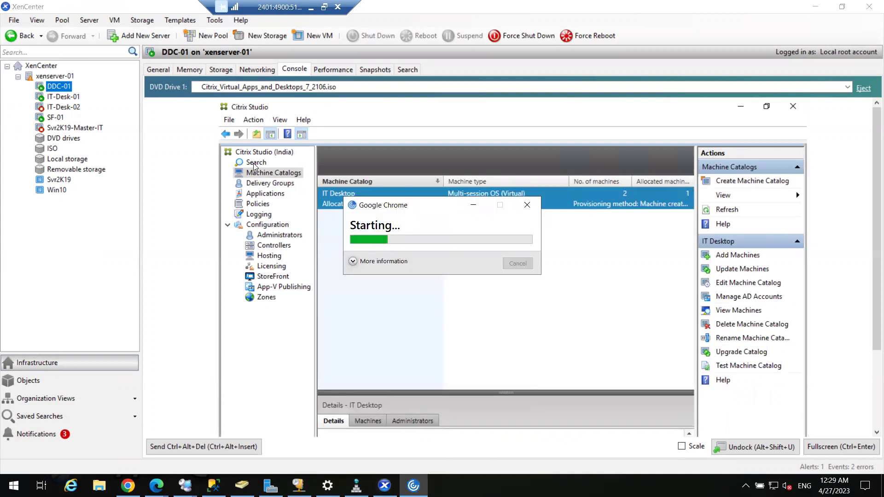
{"action": "double_click", "coordinate": [476, 203]}
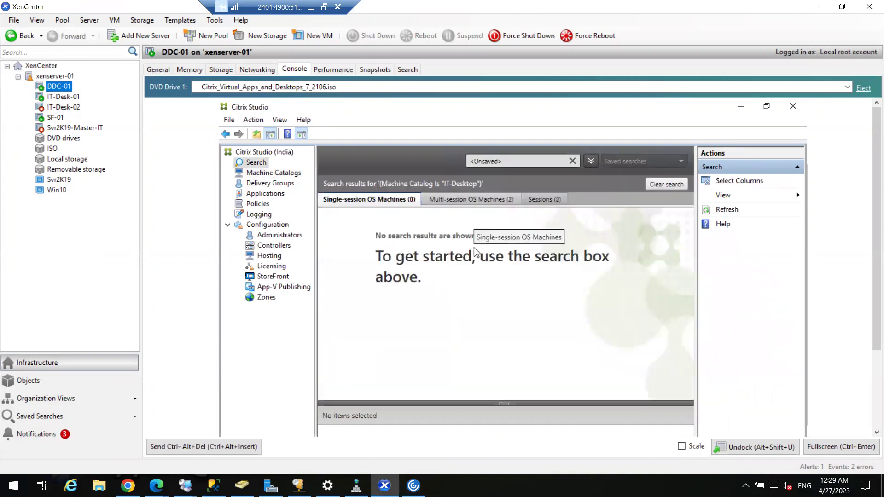
{"action": "left_click", "coordinate": [545, 203]}
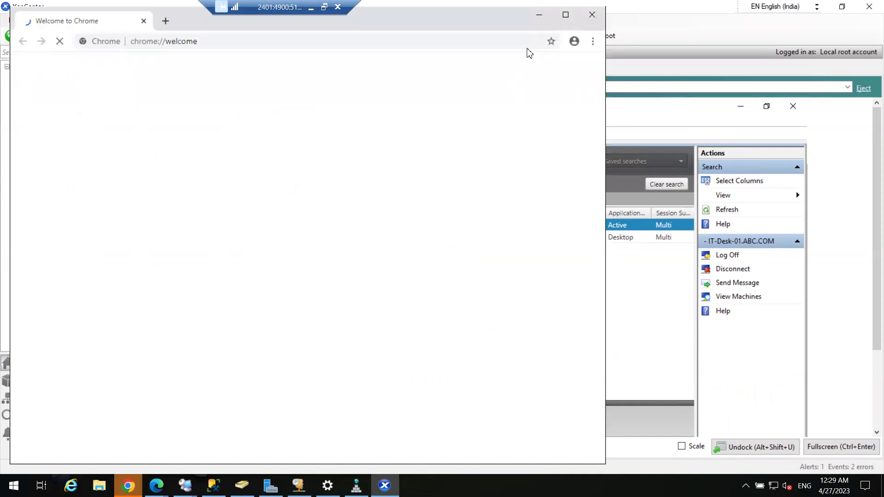
{"action": "left_click", "coordinate": [538, 15]}
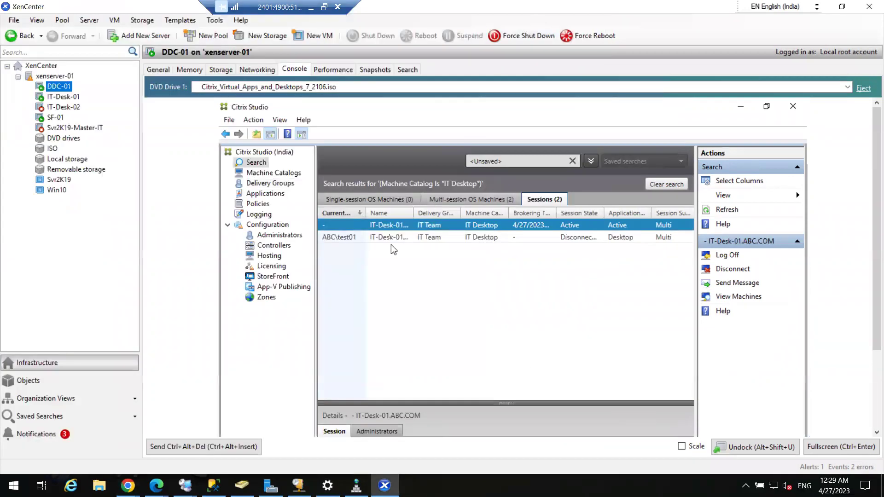
{"action": "left_click", "coordinate": [389, 237]}
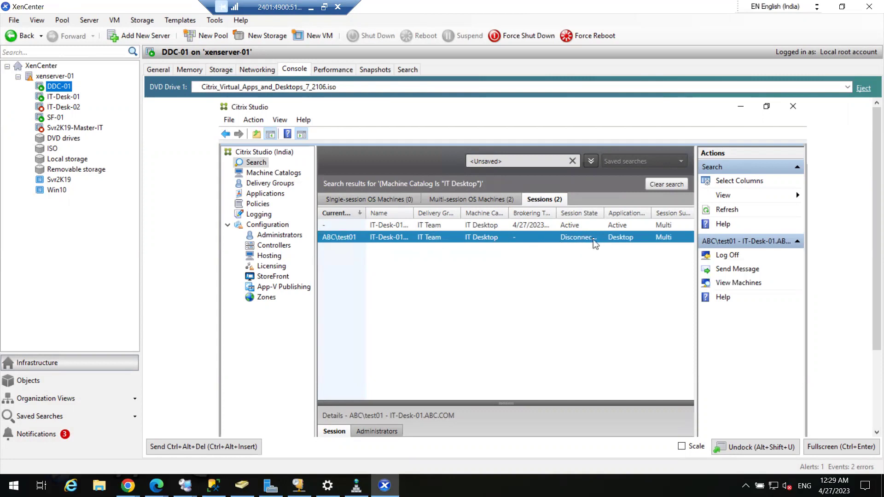
{"action": "left_click", "coordinate": [394, 226]}
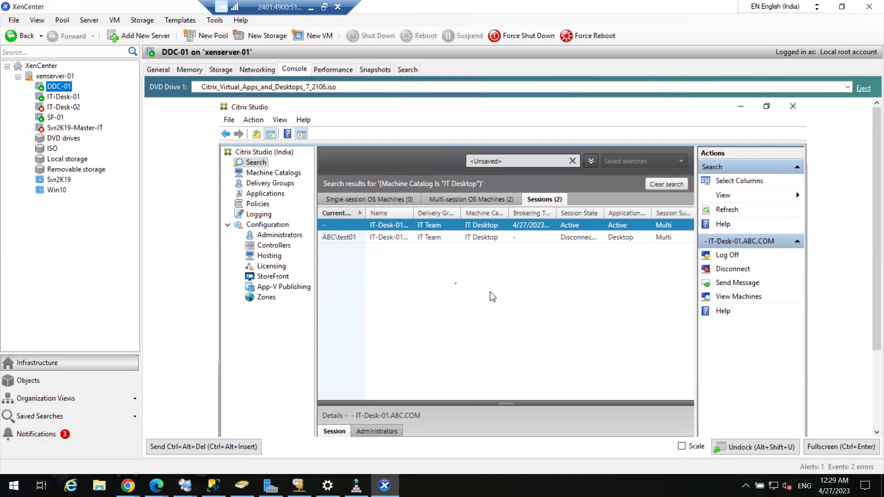
{"action": "left_click", "coordinate": [277, 184]}
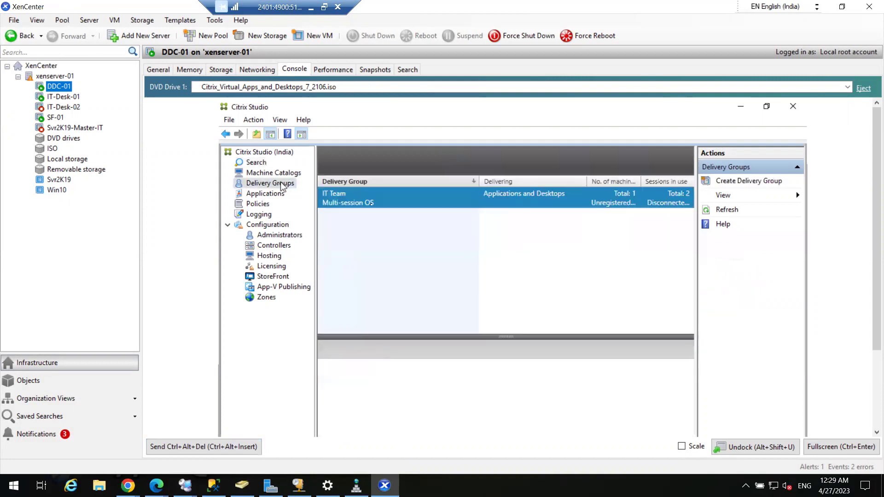
Go full screen, cancel an Add Machines attempt for IT Team, and show Applications
{"action": "left_click", "coordinate": [841, 447]}
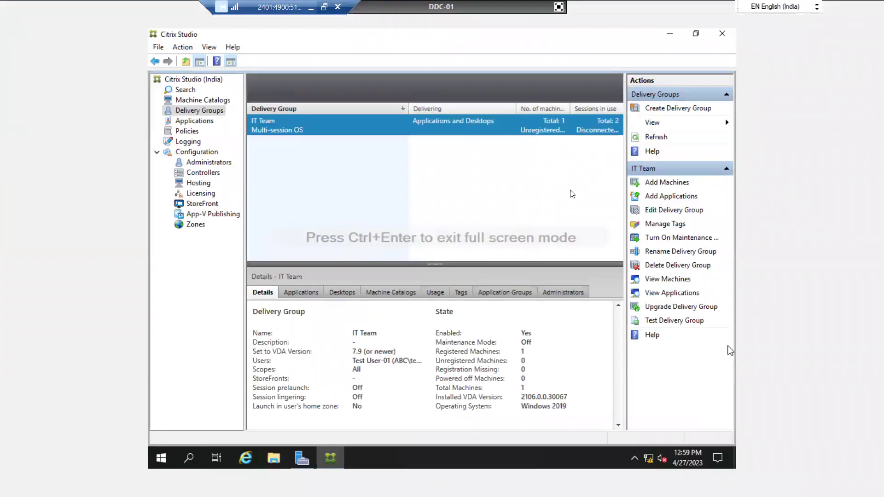
{"action": "left_click", "coordinate": [656, 184]}
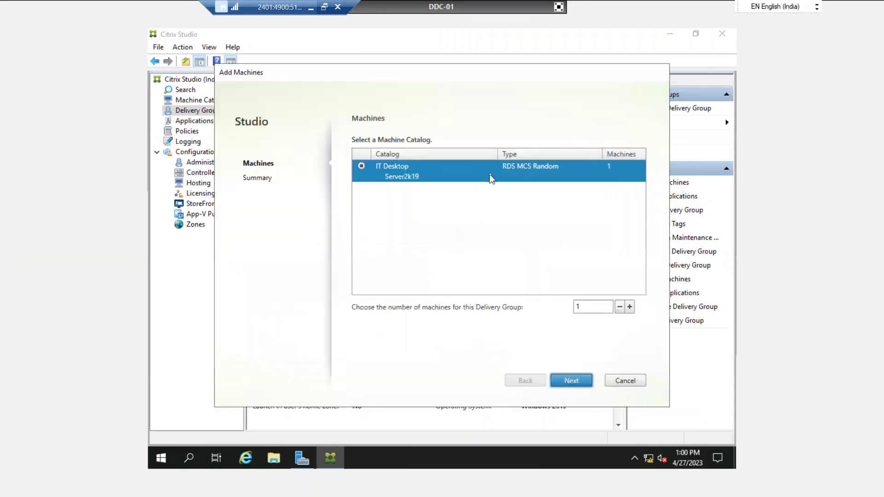
{"action": "left_click", "coordinate": [622, 381]}
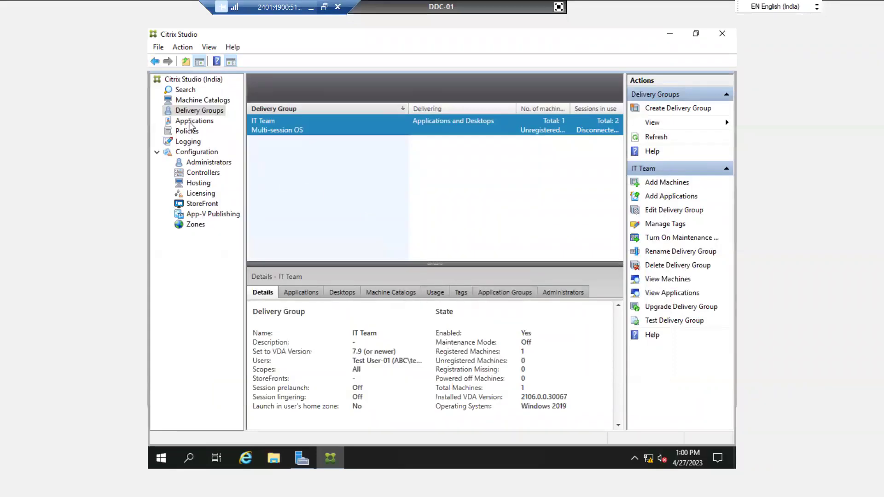
{"action": "left_click", "coordinate": [190, 122]}
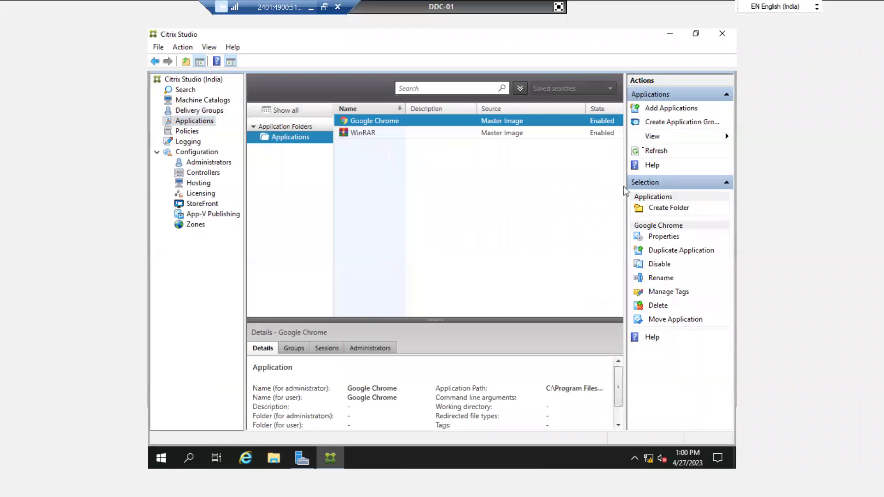
Start the Add Applications wizard for IT Team and choose to add an application manually
{"action": "left_click", "coordinate": [649, 109]}
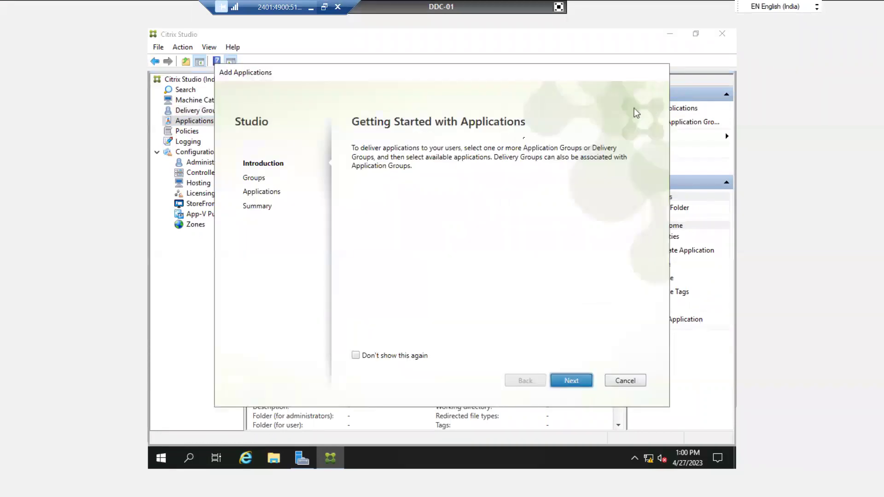
{"action": "left_click", "coordinate": [571, 379]}
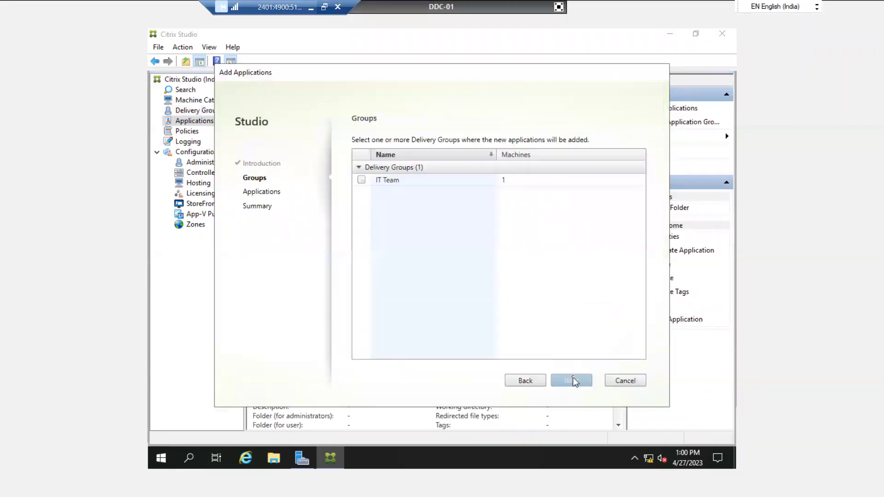
{"action": "left_click", "coordinate": [362, 179]}
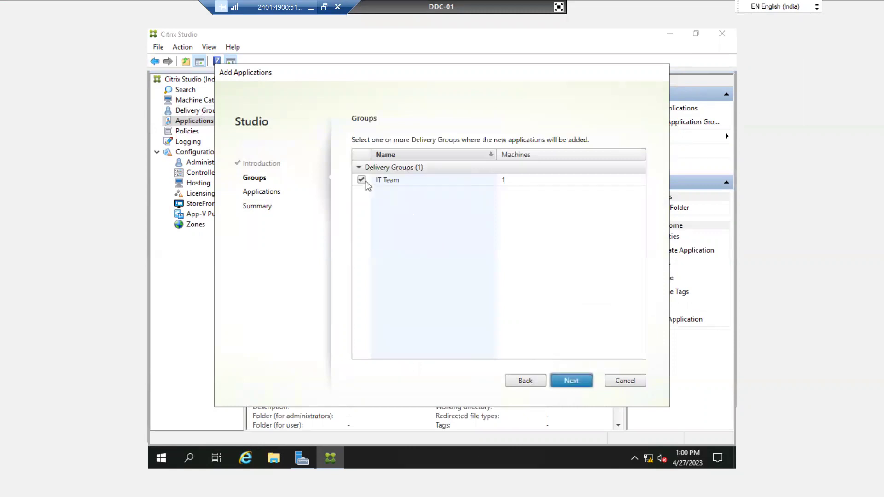
{"action": "left_click", "coordinate": [573, 385]}
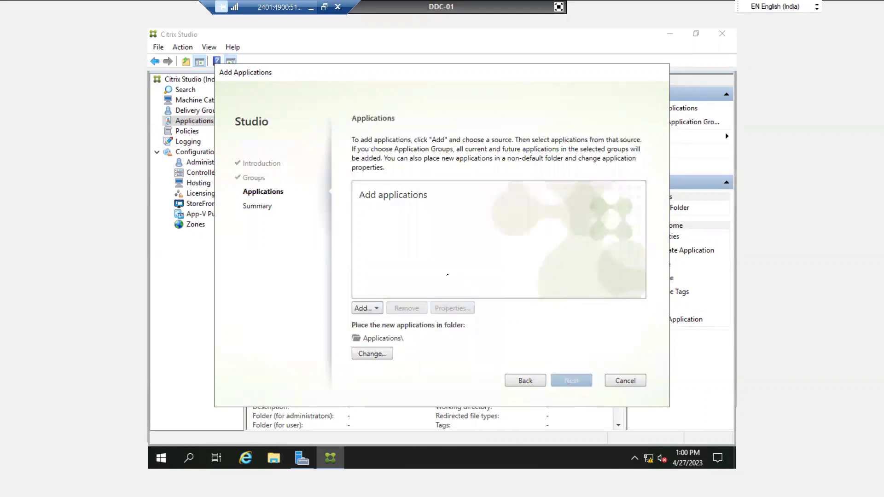
{"action": "left_click", "coordinate": [377, 308]}
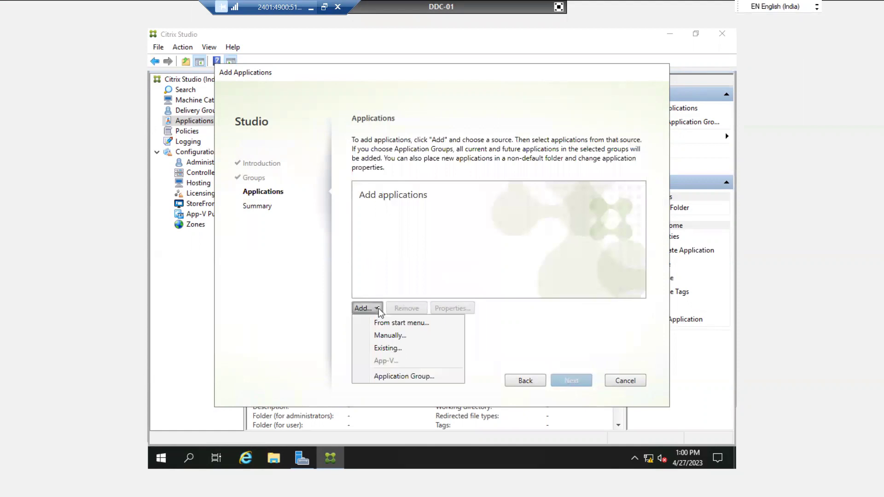
{"action": "left_click", "coordinate": [390, 336]}
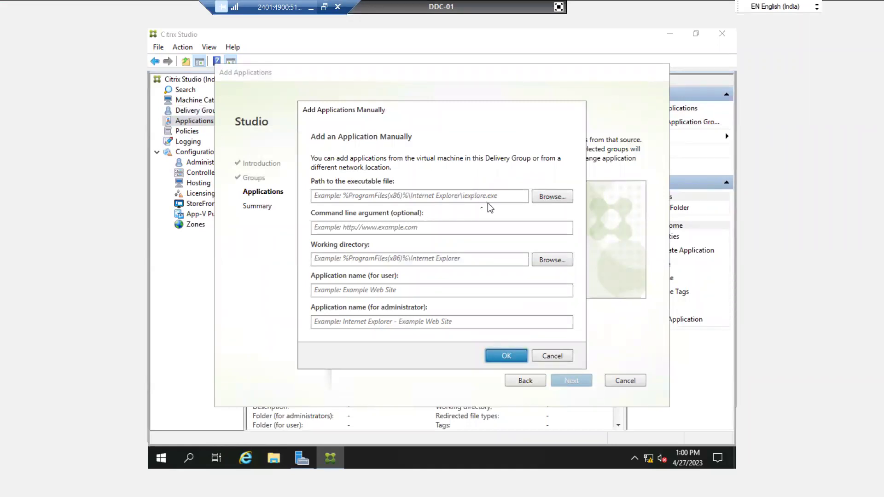
Point the manual application to %SystemDrive%\Tor Browser\Browser\firefox.exe, filling working directory and Firefox names
{"action": "left_click", "coordinate": [348, 195]}
{"action": "left_click", "coordinate": [539, 197]}
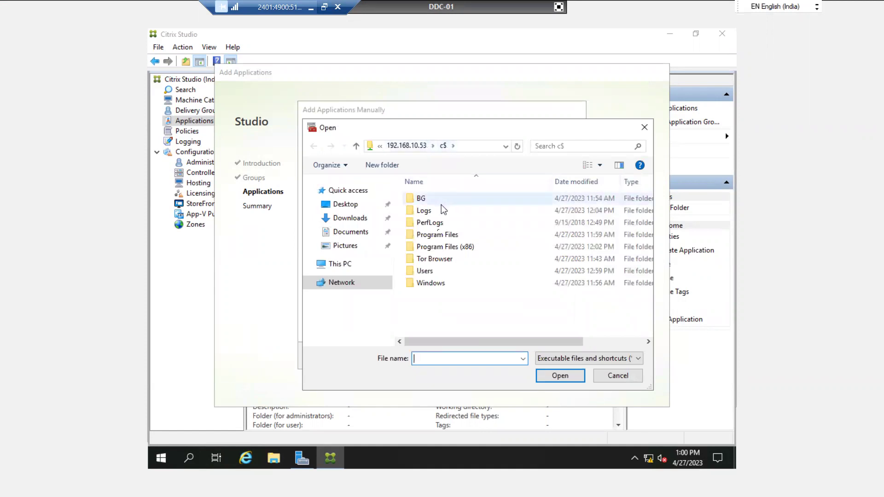
{"action": "double_click", "coordinate": [435, 259]}
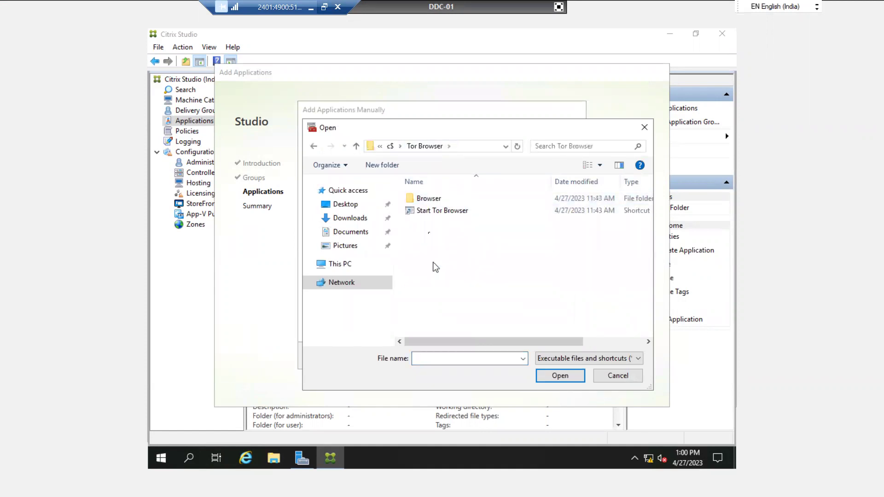
{"action": "double_click", "coordinate": [438, 201]}
{"action": "left_click", "coordinate": [439, 250]}
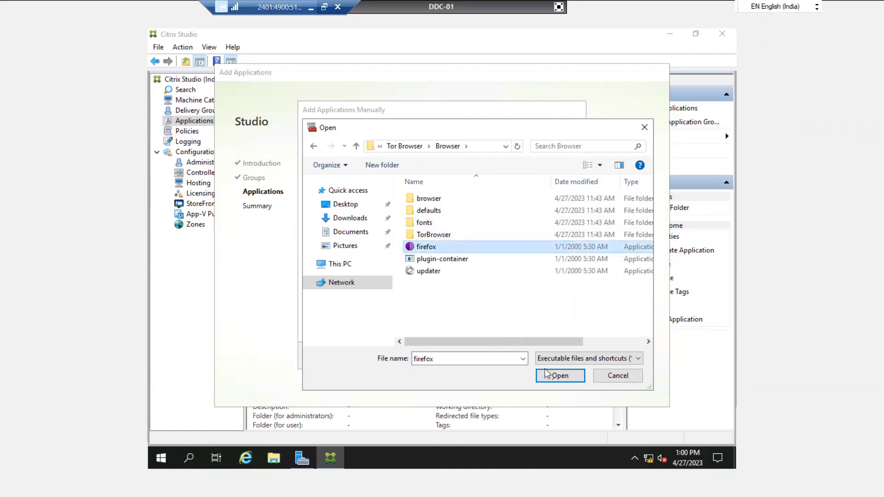
{"action": "left_click", "coordinate": [559, 375]}
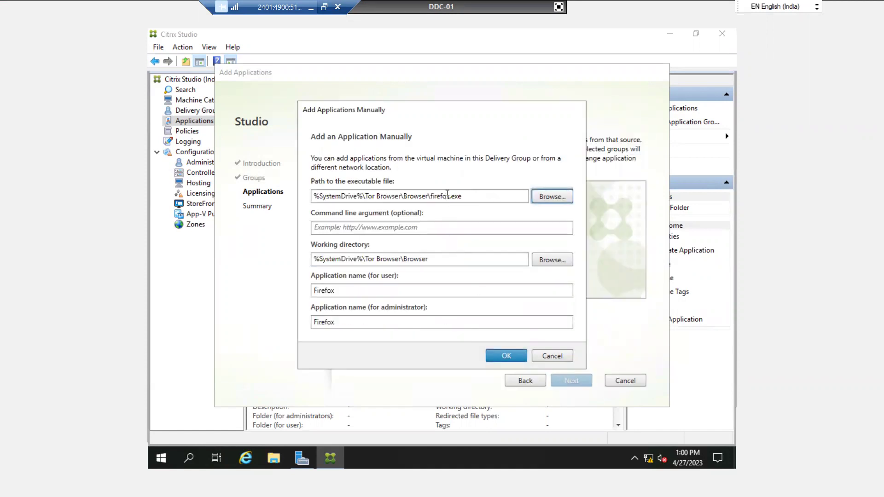
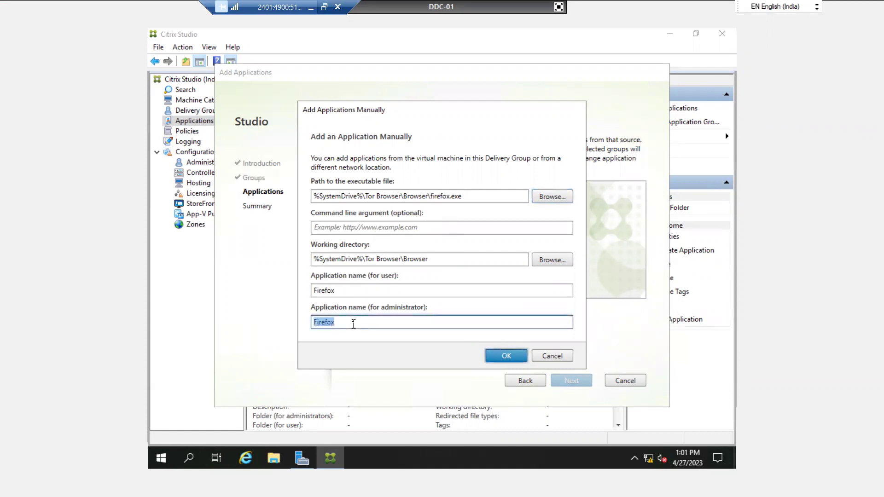
Change the Firefox app's user-facing name to Tor Project
{"action": "left_click", "coordinate": [344, 290]}
{"action": "double_click", "coordinate": [343, 290]}
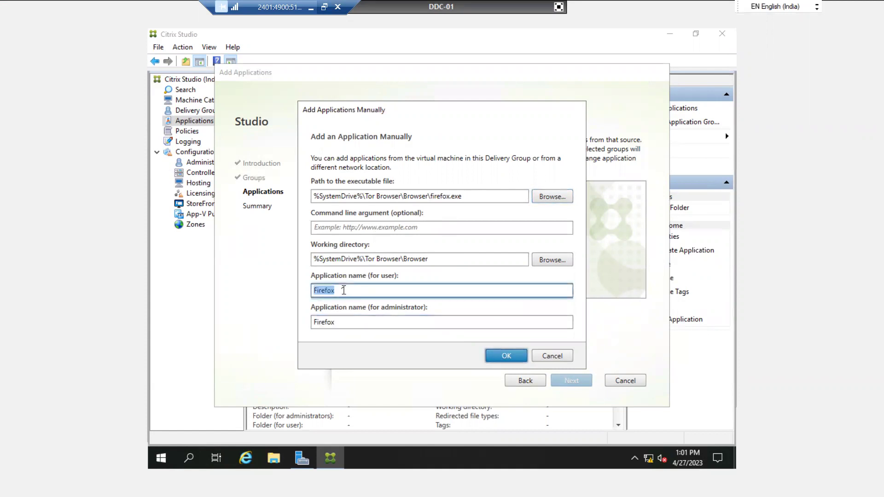
{"action": "type", "text": "Tor Project"}
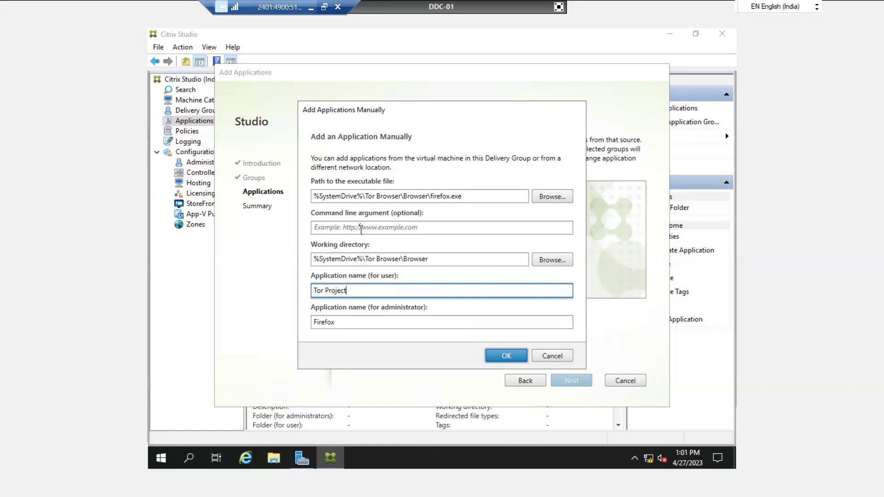
{"action": "left_click", "coordinate": [361, 226]}
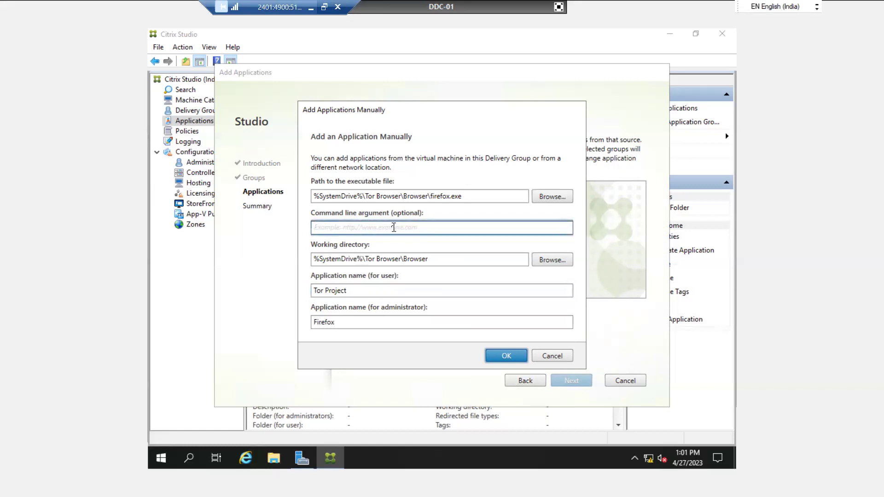
Confirm the Tor Browser application and finish the publishing wizard
{"action": "left_click", "coordinate": [497, 359]}
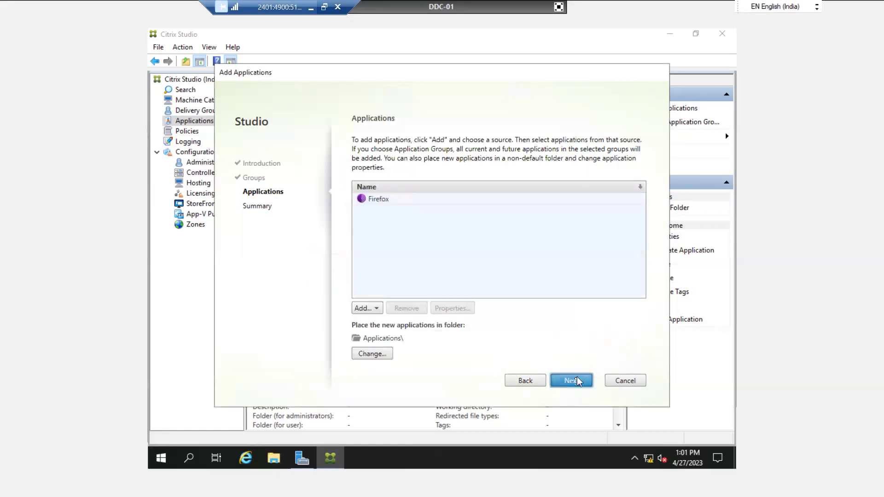
{"action": "left_click", "coordinate": [570, 380]}
{"action": "left_click", "coordinate": [575, 382]}
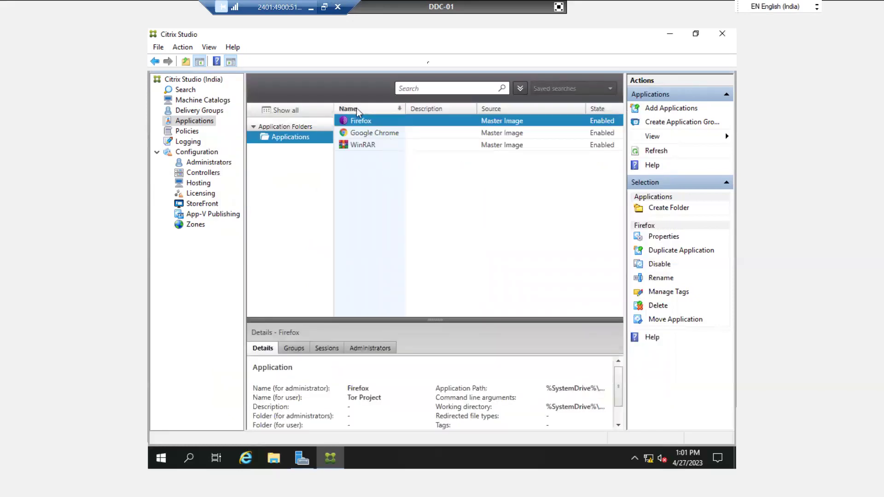
Reload StoreFront and confirm the Apps page lists Tor Project beside Google Chrome
{"action": "left_click", "coordinate": [560, 6]}
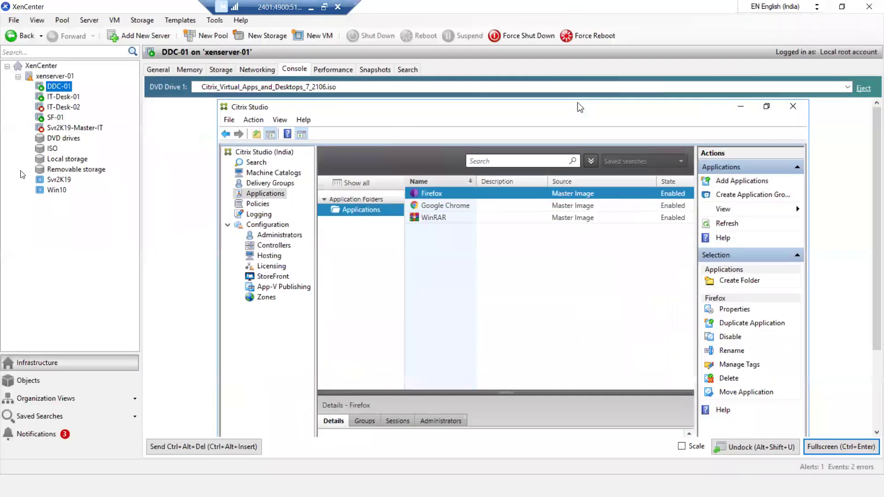
{"action": "mouse_move", "coordinate": [128, 484]}
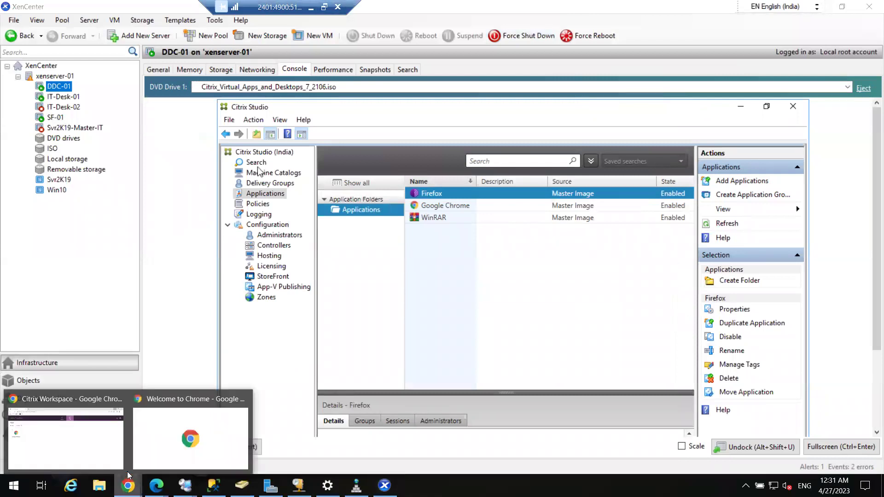
{"action": "left_click", "coordinate": [70, 414]}
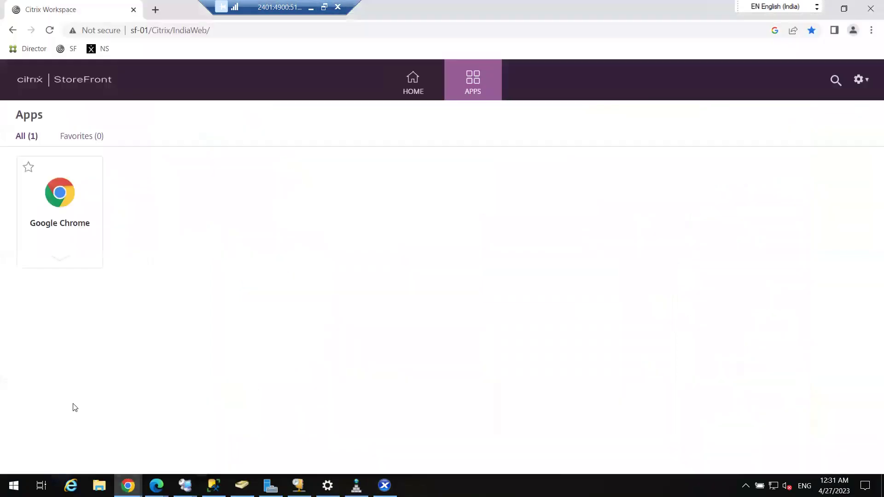
{"action": "left_click", "coordinate": [50, 30]}
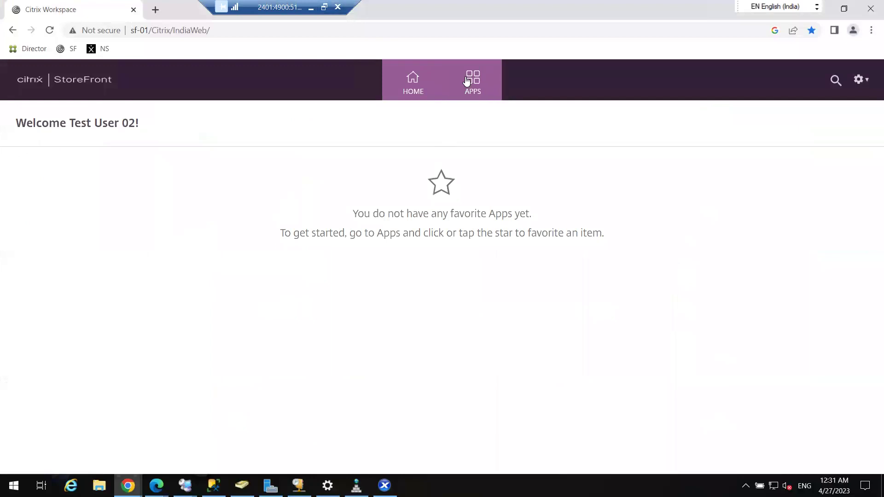
{"action": "left_click", "coordinate": [470, 86]}
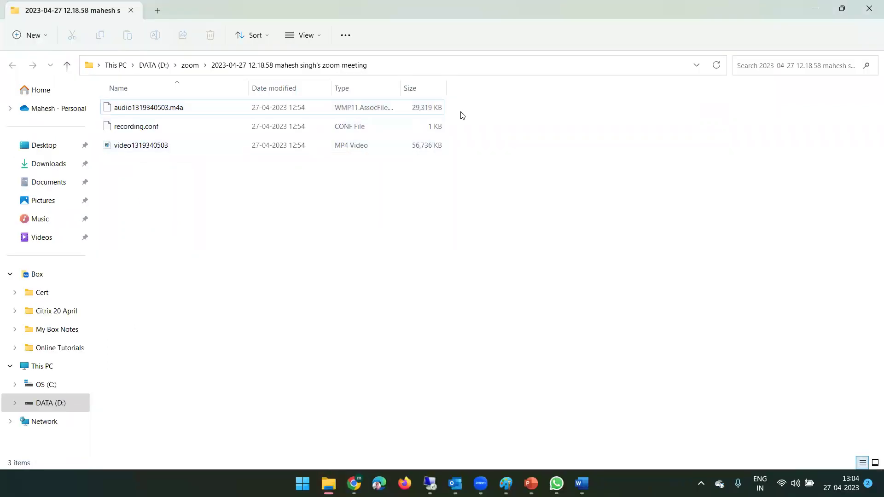
{"action": "left_click", "coordinate": [330, 482]}
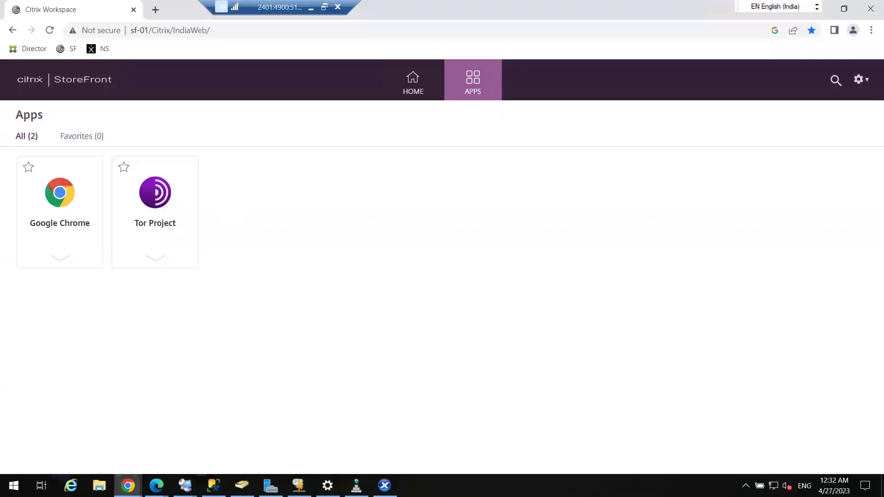
Duplicate the Google Chrome application and select the new Google Chrome_1 copy
{"action": "left_click", "coordinate": [384, 486]}
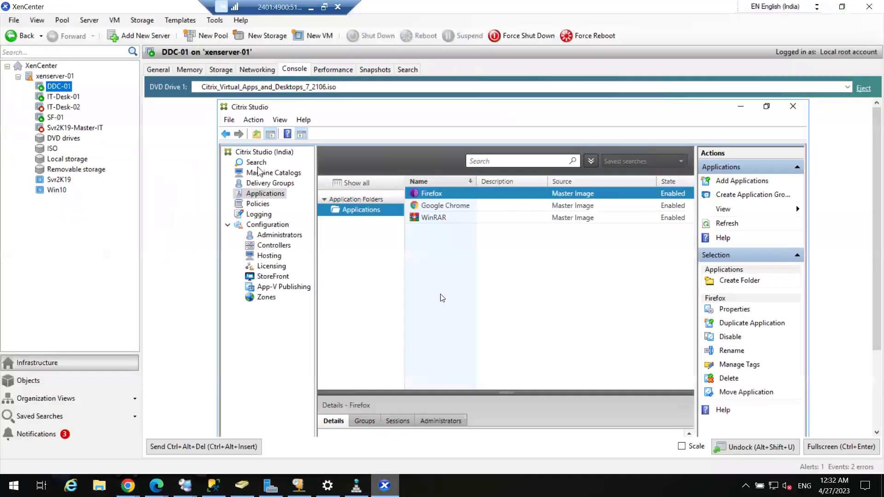
{"action": "left_click", "coordinate": [450, 207]}
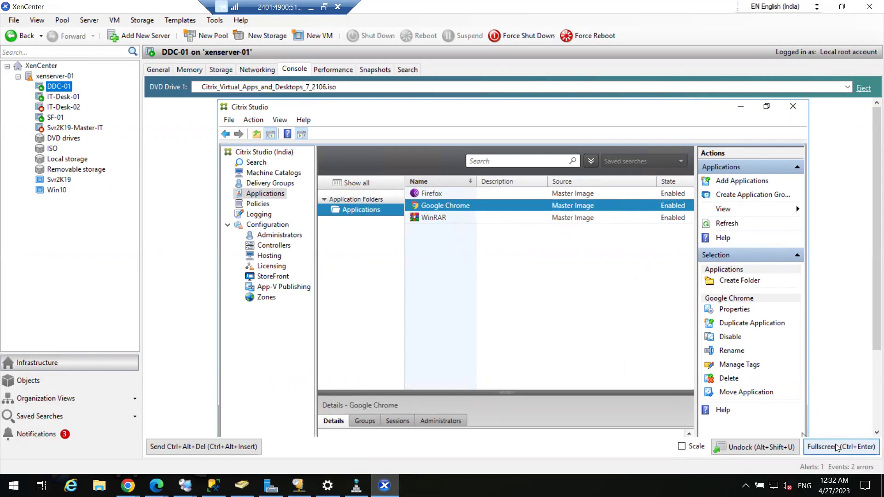
{"action": "left_click", "coordinate": [836, 447]}
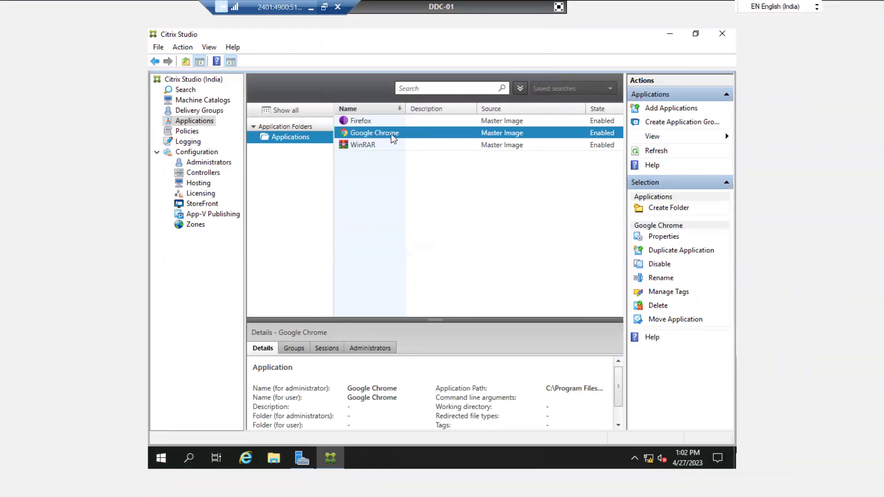
{"action": "right_click", "coordinate": [392, 138]}
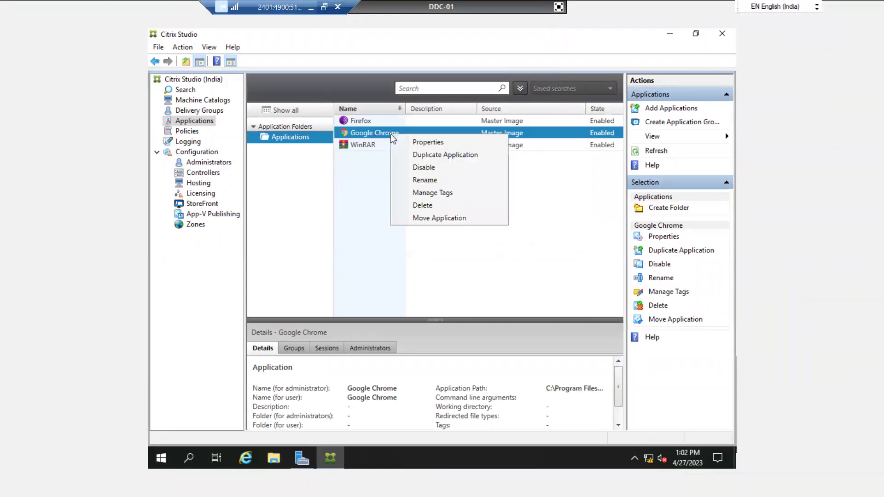
{"action": "left_click", "coordinate": [417, 155]}
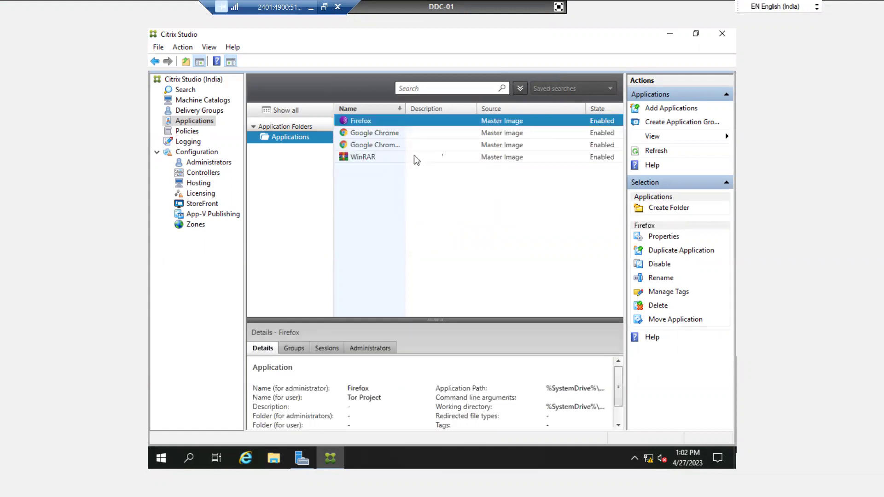
{"action": "left_click", "coordinate": [400, 145]}
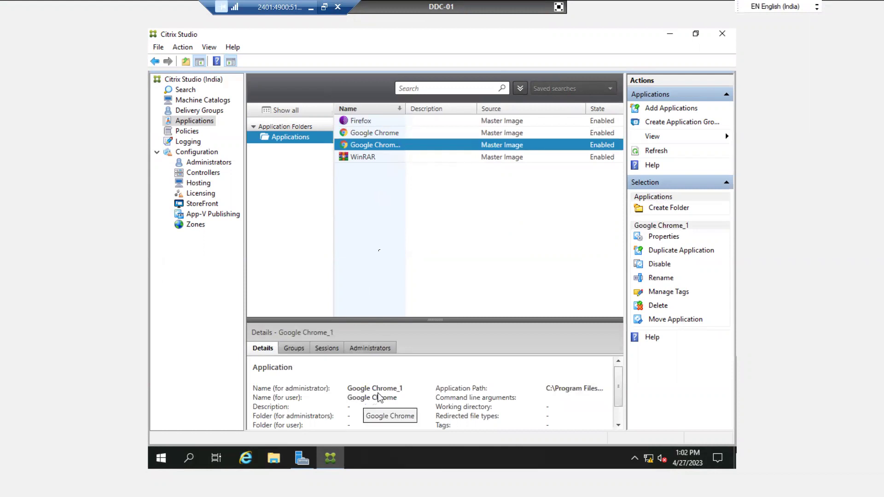
{"action": "right_click", "coordinate": [380, 148]}
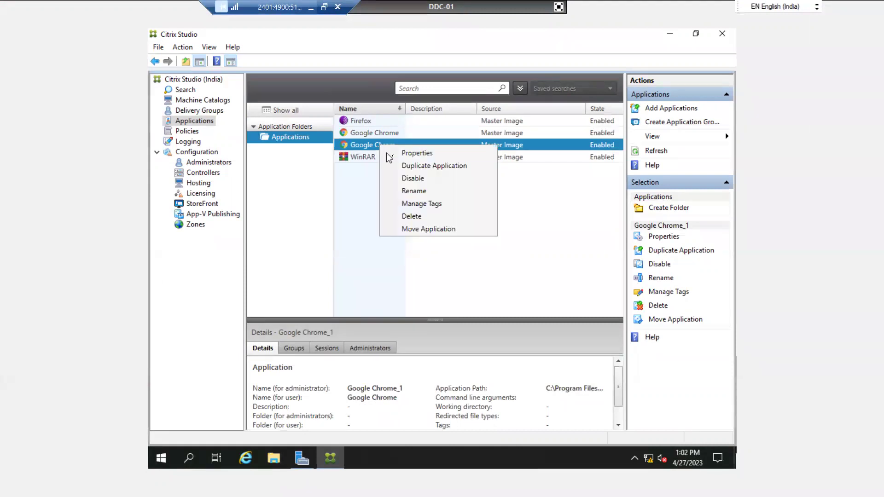
Rename Google Chrome_1 to Amazon in both administrator and user-facing name fields
{"action": "left_click", "coordinate": [392, 152]}
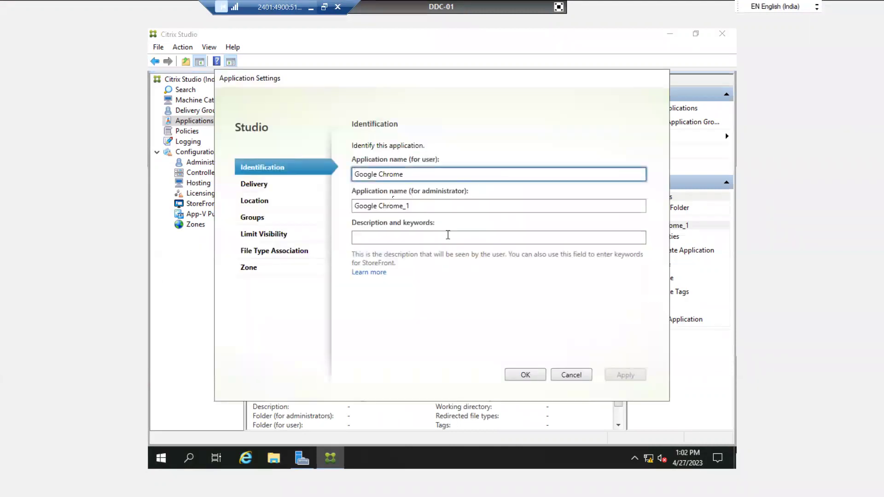
{"action": "left_click_drag", "start_coordinate": [416, 206], "coordinate": [323, 206]}
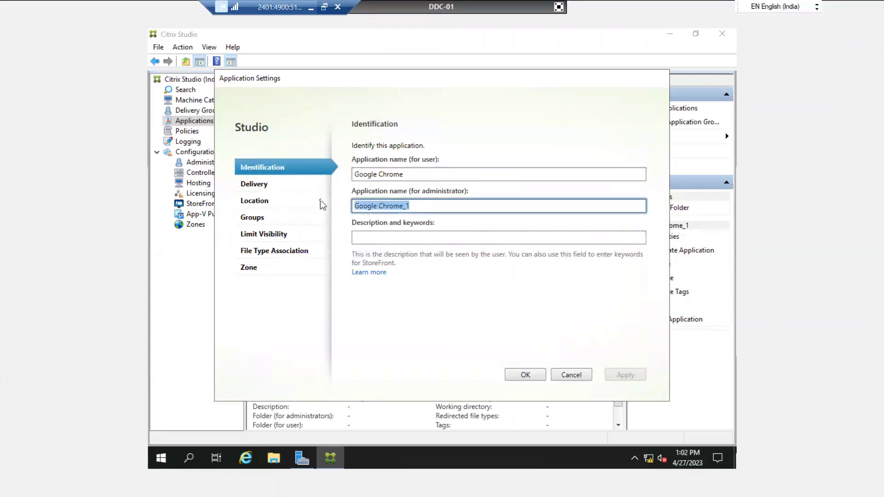
{"action": "left_click", "coordinate": [414, 205]}
{"action": "key", "text": "BackSpace"}
{"action": "key", "text": "BackSpace"}
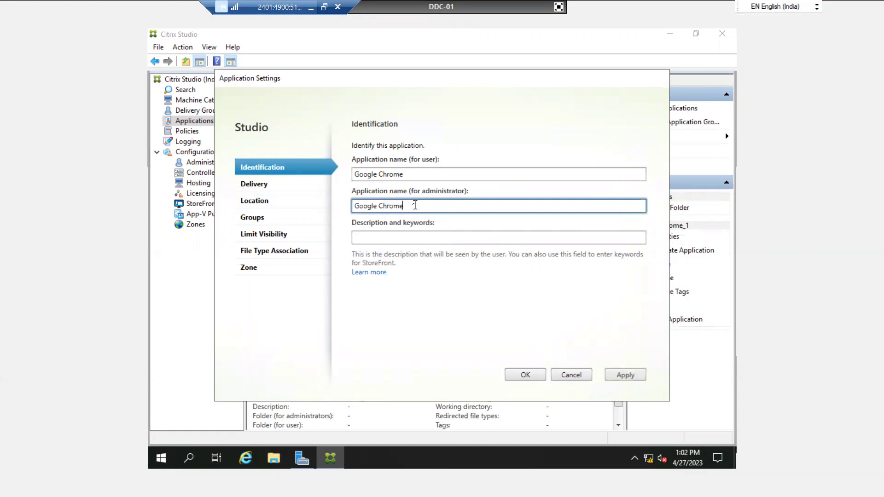
{"action": "key", "text": "BackSpace"}
{"action": "key", "text": "BackSpace"}
{"action": "key", "text": "BackSpace"}
{"action": "key", "text": "BackSpace"}
{"action": "key", "text": "BackSpace"}
{"action": "key", "text": "BackSpace"}
{"action": "key", "text": "BackSpace"}
{"action": "key", "text": "BackSpace"}
{"action": "key", "text": "BackSpace"}
{"action": "key", "text": "BackSpace"}
{"action": "key", "text": "BackSpace"}
{"action": "key", "text": "BackSpace"}
{"action": "left_click_drag", "start_coordinate": [410, 173], "coordinate": [343, 170]}
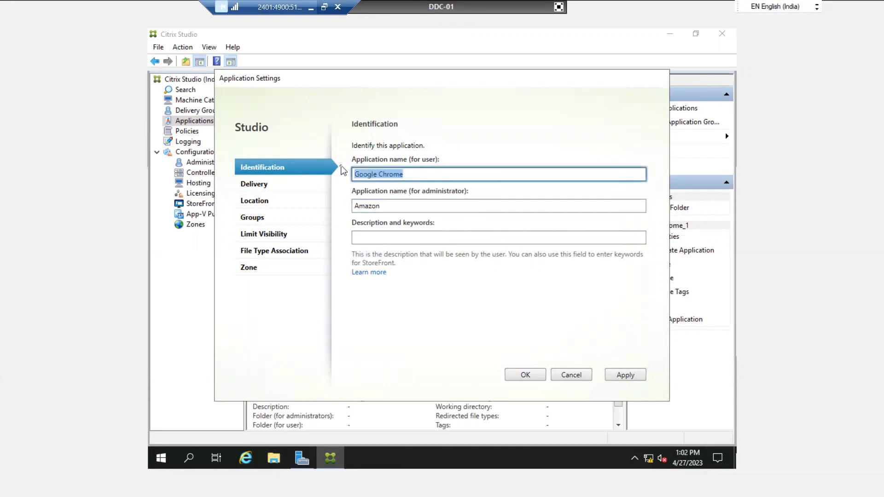
{"action": "type", "text": "Amazon"}
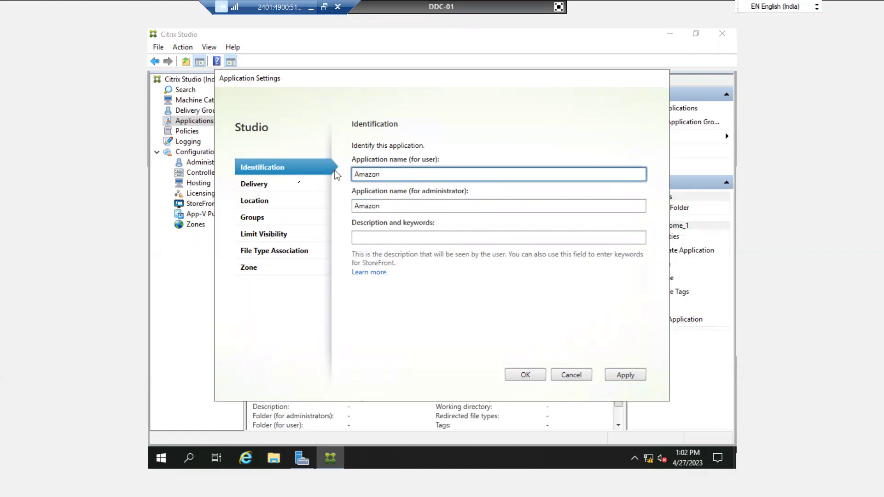
{"action": "left_click", "coordinate": [272, 192]}
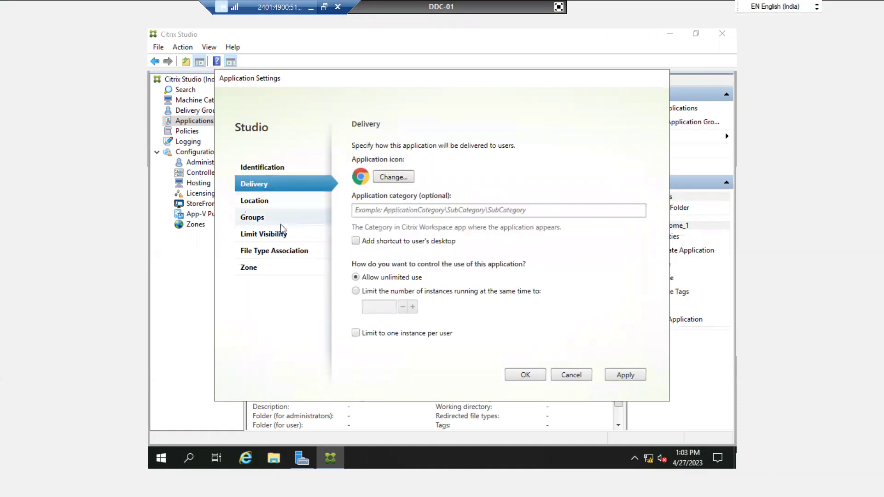
{"action": "left_click", "coordinate": [254, 202]}
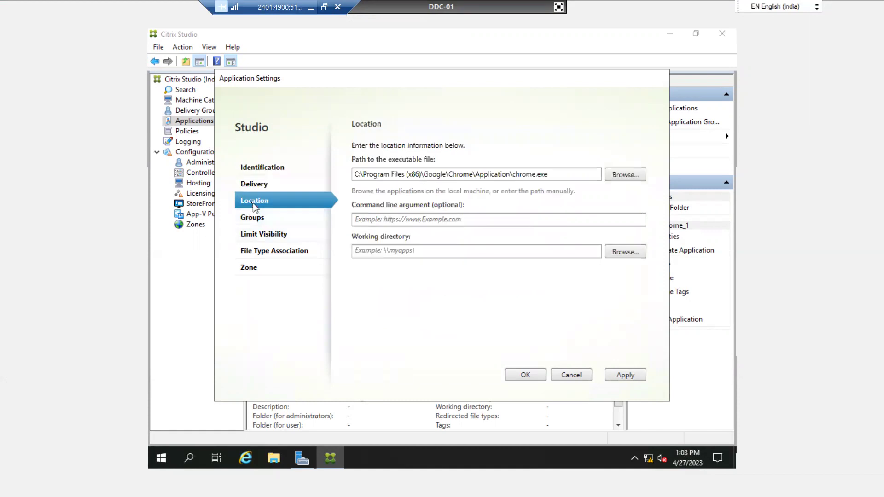
{"action": "left_click", "coordinate": [397, 221]}
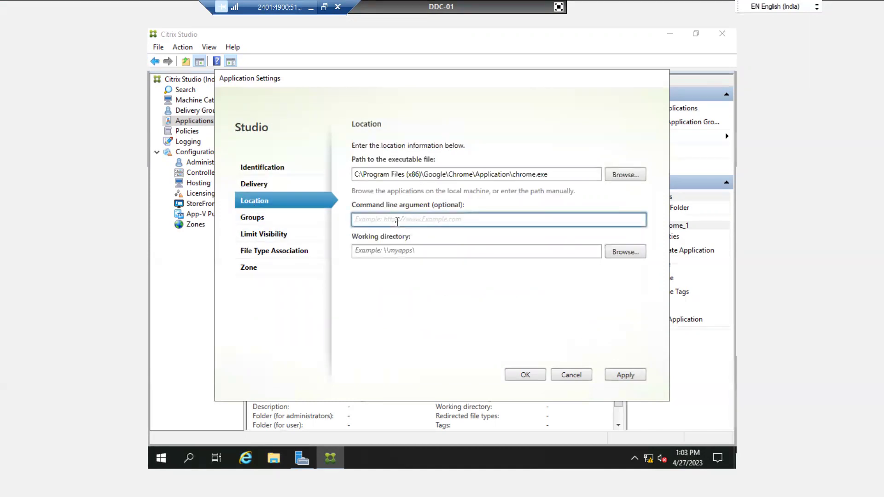
{"action": "type", "text": "https://www.amazon.com"}
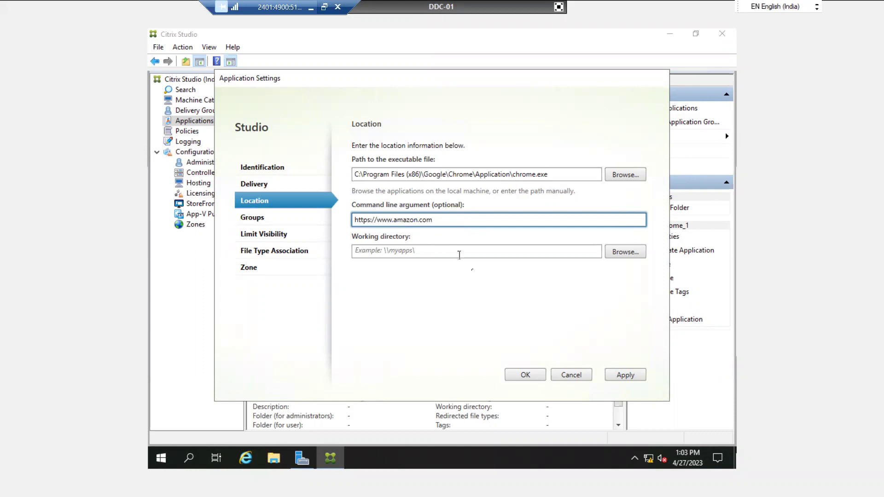
{"action": "left_click", "coordinate": [627, 375]}
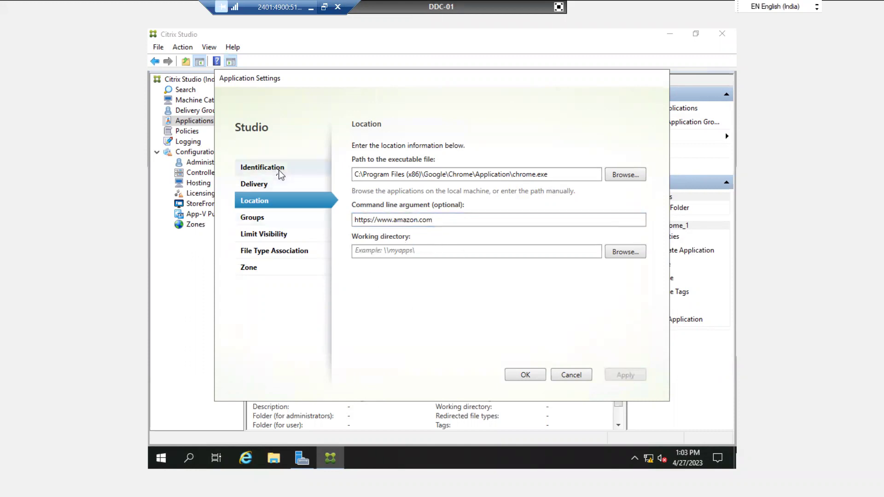
{"action": "left_click", "coordinate": [276, 184]}
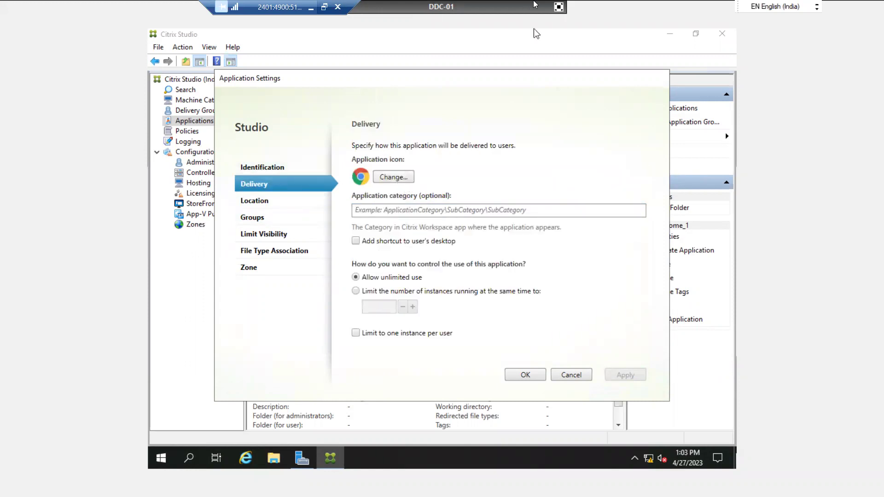
{"action": "left_click", "coordinate": [558, 6]}
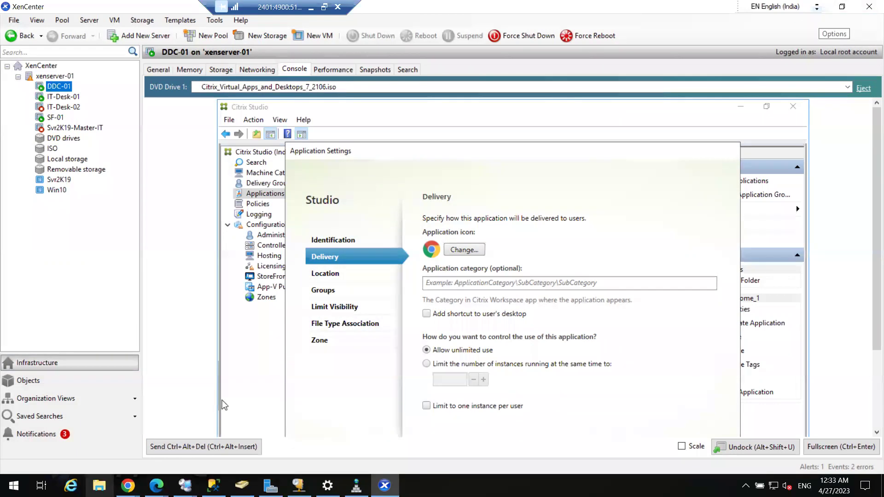
{"action": "left_click", "coordinate": [128, 485]}
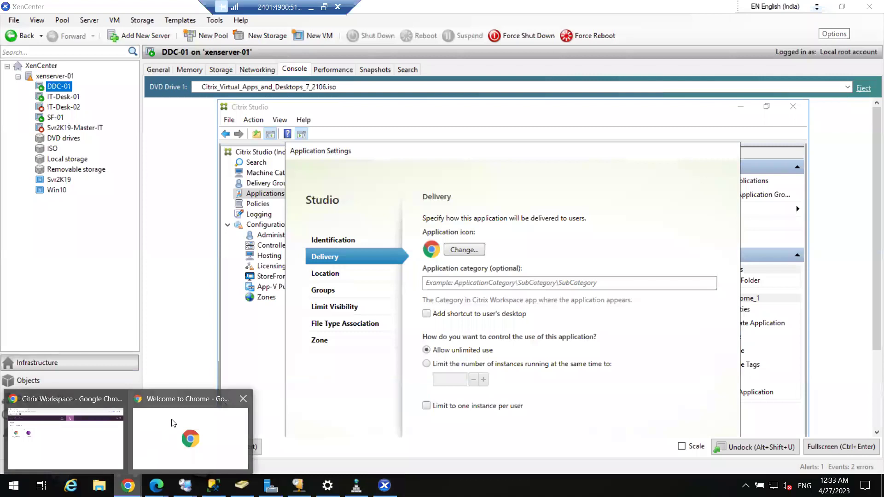
Close the extra Chrome window and search Google for 'amazon logo png' in a new tab
{"action": "left_click", "coordinate": [247, 403]}
{"action": "left_click", "coordinate": [144, 427]}
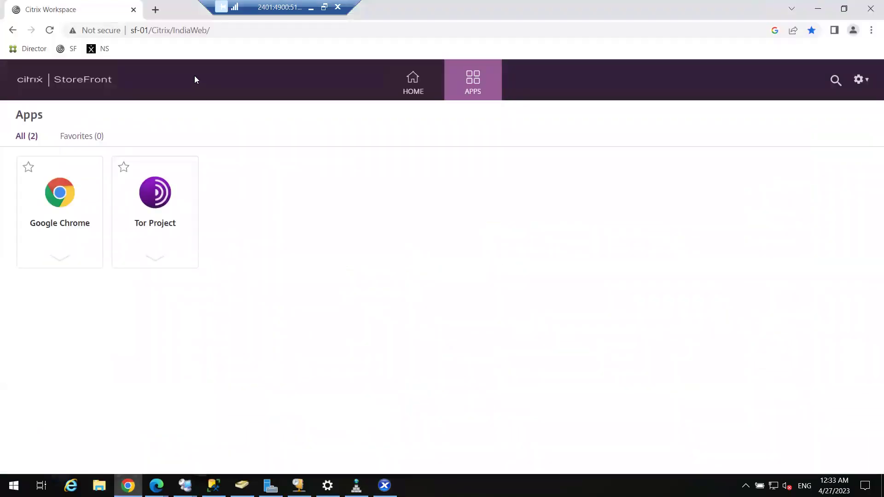
{"action": "left_click", "coordinate": [156, 11]}
{"action": "left_click", "coordinate": [168, 31]}
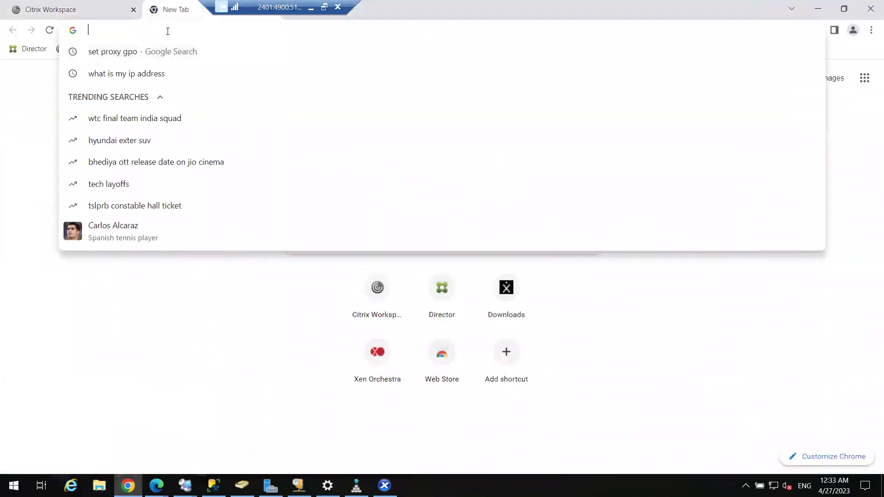
{"action": "type", "text": "a"}
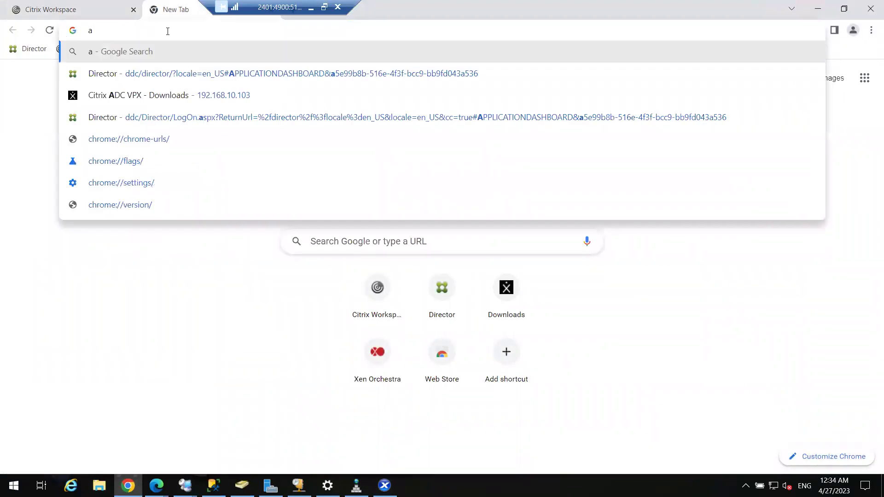
{"action": "type", "text": "mazo"}
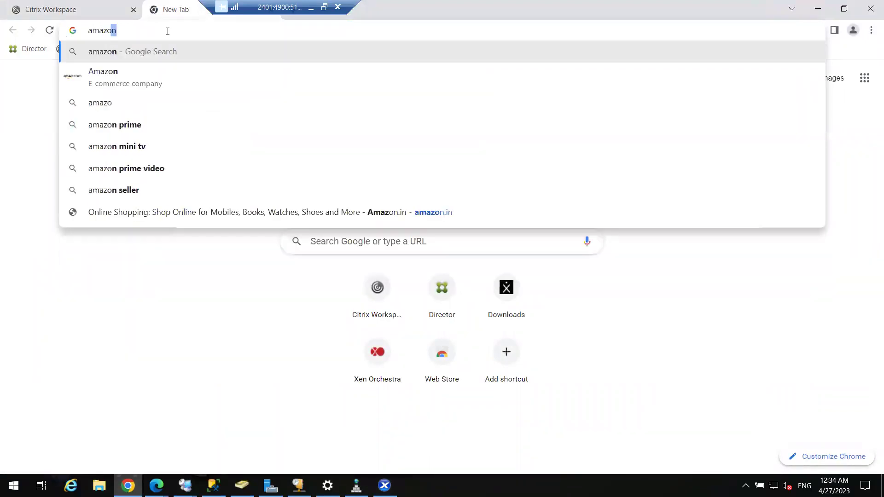
{"action": "type", "text": "n logo"}
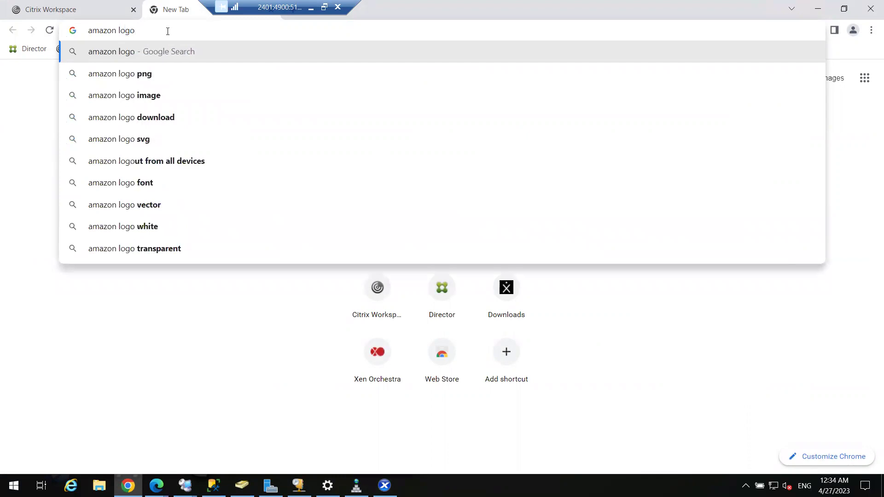
{"action": "key", "text": "Down"}
{"action": "key", "text": "Return"}
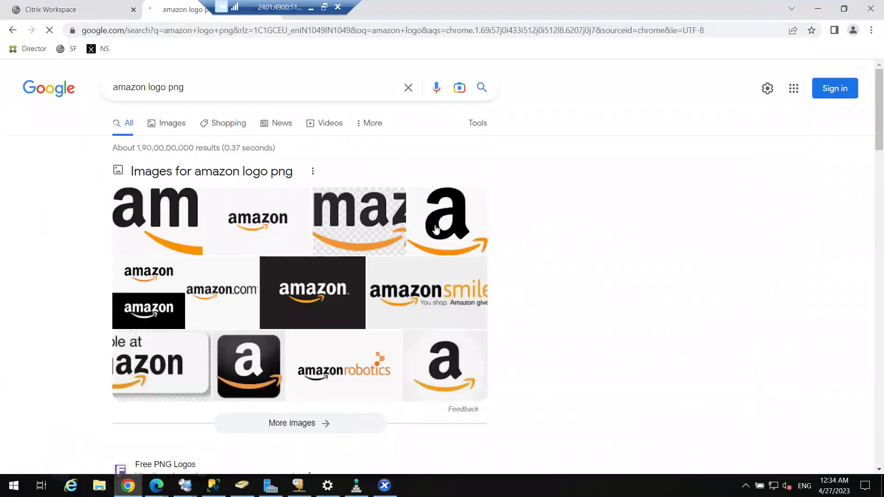
Save the black Amazon logo image as Amazon.jpg
{"action": "left_click", "coordinate": [258, 355]}
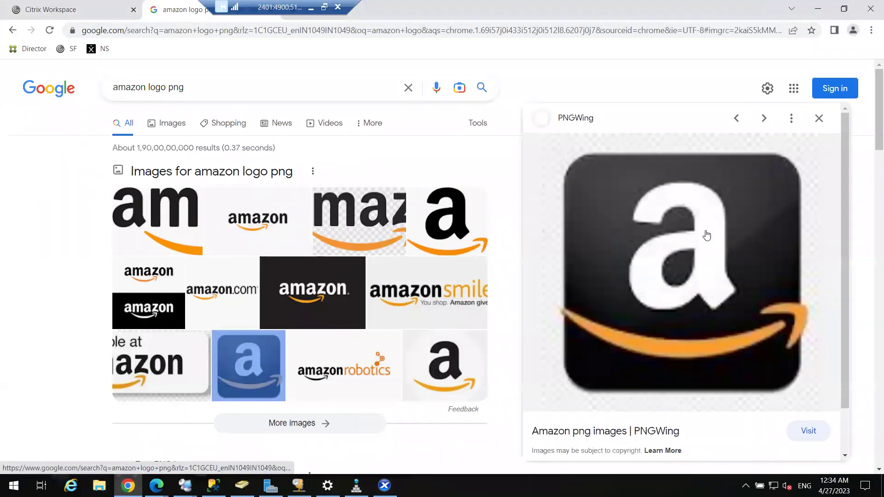
{"action": "right_click", "coordinate": [706, 231]}
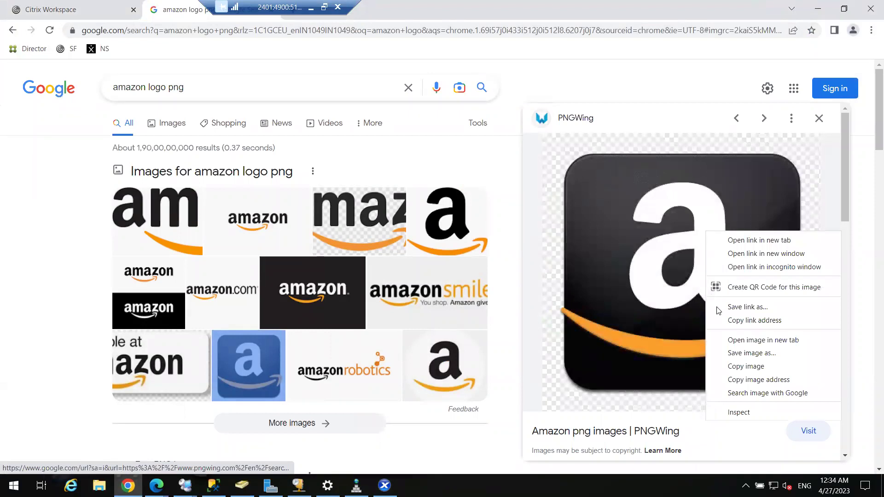
{"action": "left_click", "coordinate": [734, 353]}
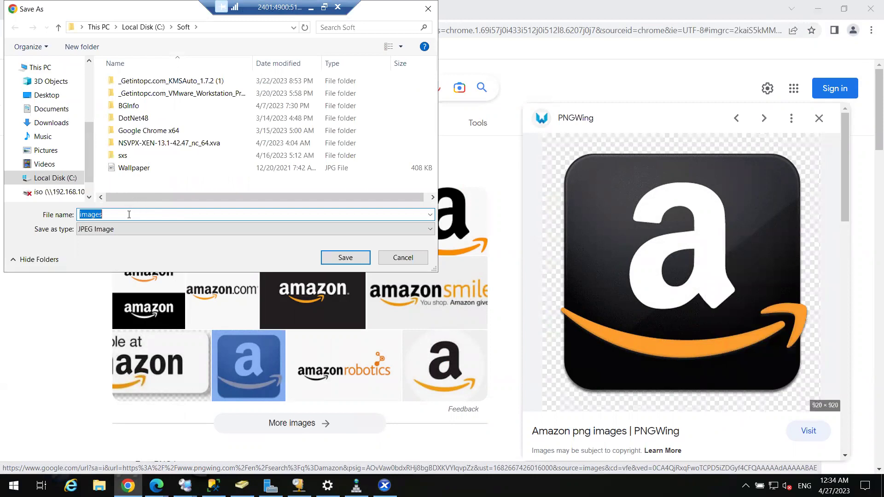
{"action": "type", "text": "Amazon"}
{"action": "left_click", "coordinate": [345, 258]}
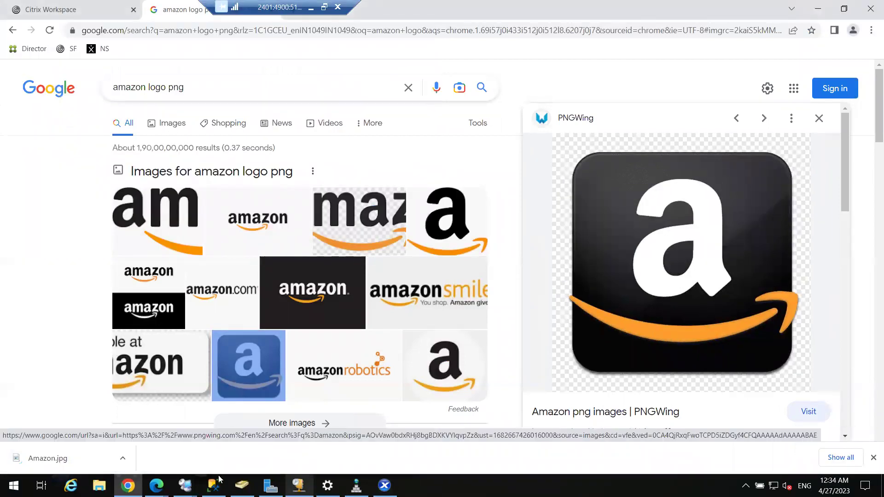
Choose an icon from a file for the Amazon app and browse to the \\dc\Soft share
{"action": "left_click", "coordinate": [385, 485]}
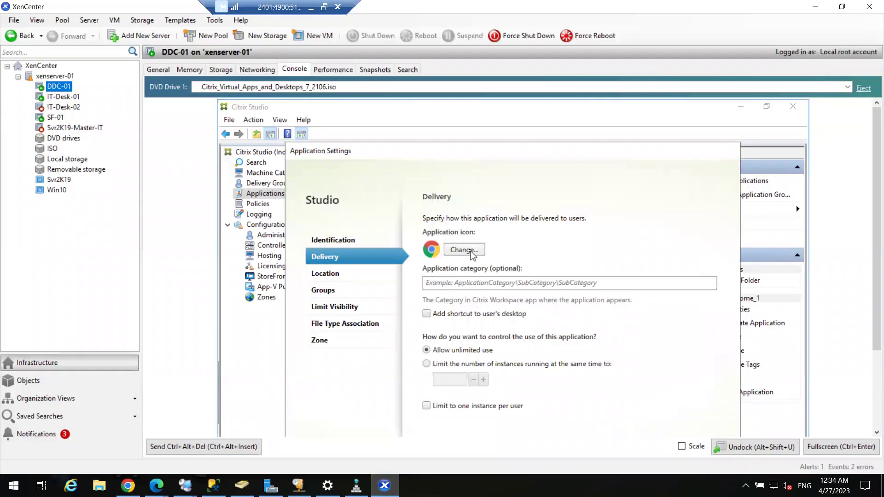
{"action": "left_click", "coordinate": [472, 254]}
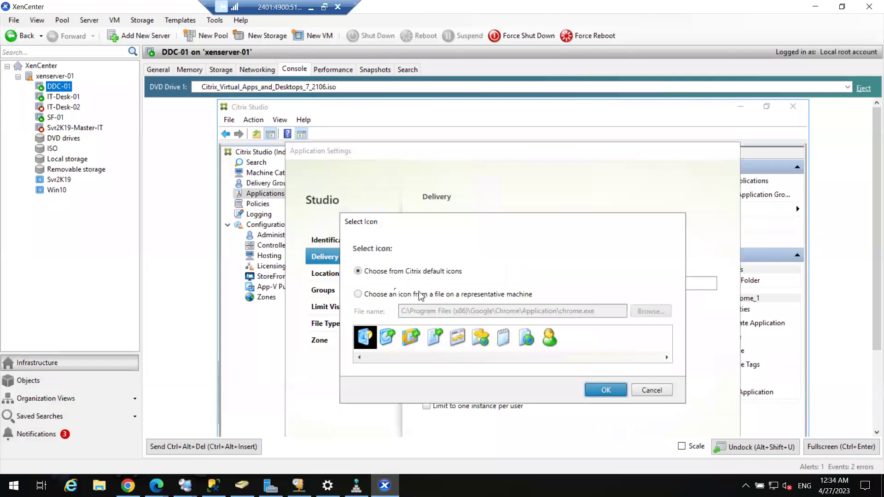
{"action": "left_click", "coordinate": [396, 295]}
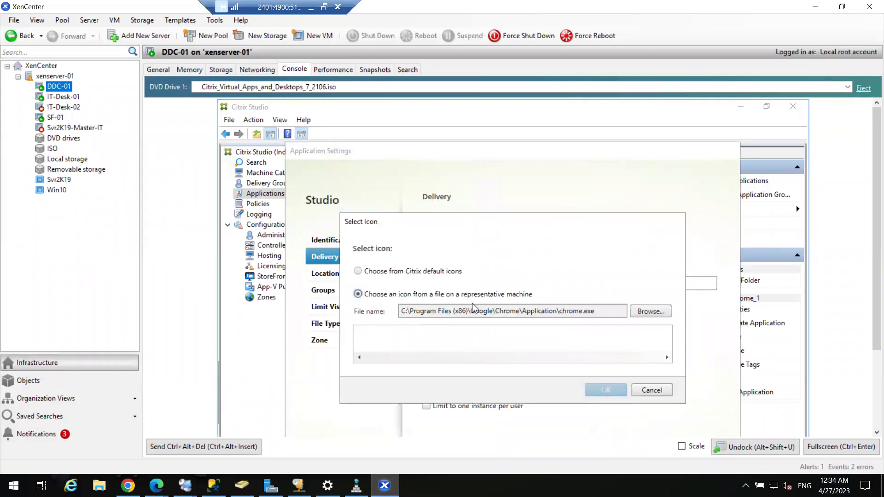
{"action": "left_click", "coordinate": [651, 311]}
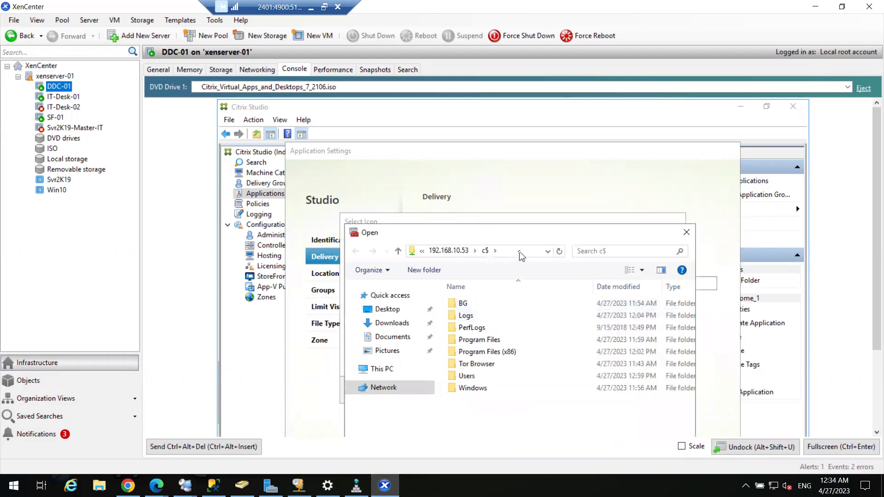
{"action": "left_click", "coordinate": [520, 252]}
{"action": "type", "text": "\\\\dc\\"}
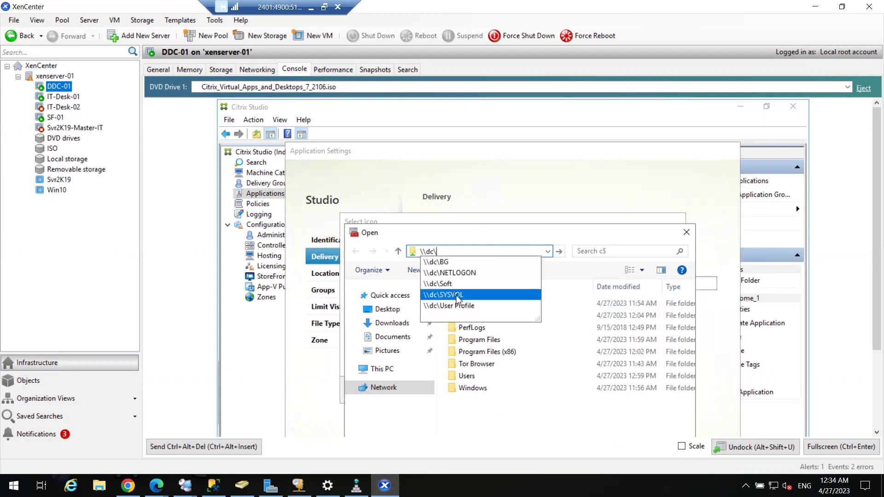
{"action": "left_click", "coordinate": [457, 285]}
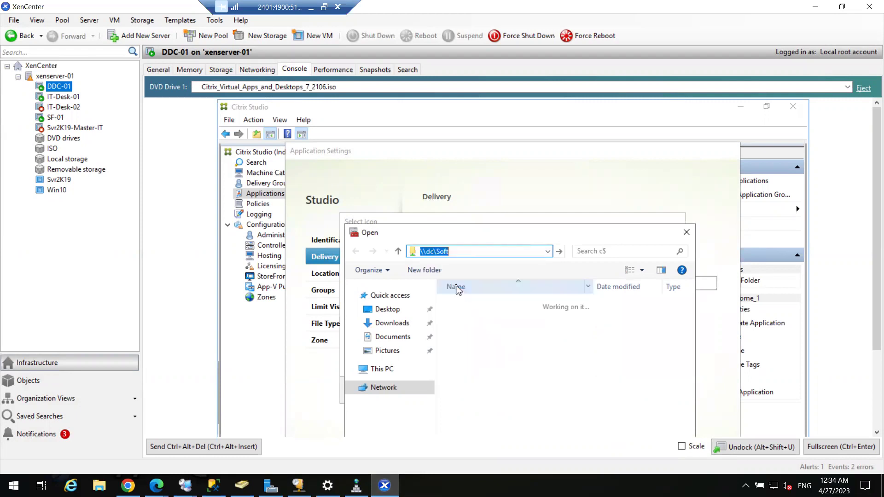
{"action": "scroll", "coordinate": [489, 394], "scroll_direction": "down", "scroll_amount": 1}
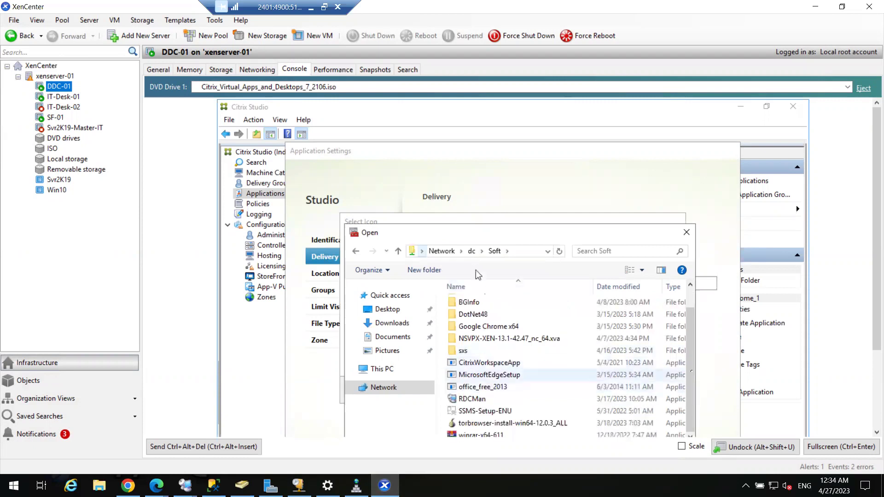
Show all file types and select Amazon.jpg as the icon file
{"action": "left_click", "coordinate": [838, 447]}
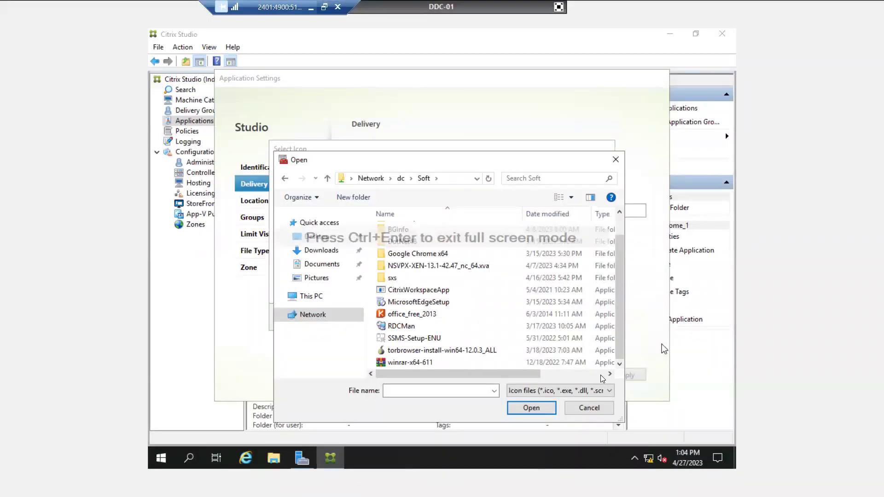
{"action": "left_click", "coordinate": [583, 394]}
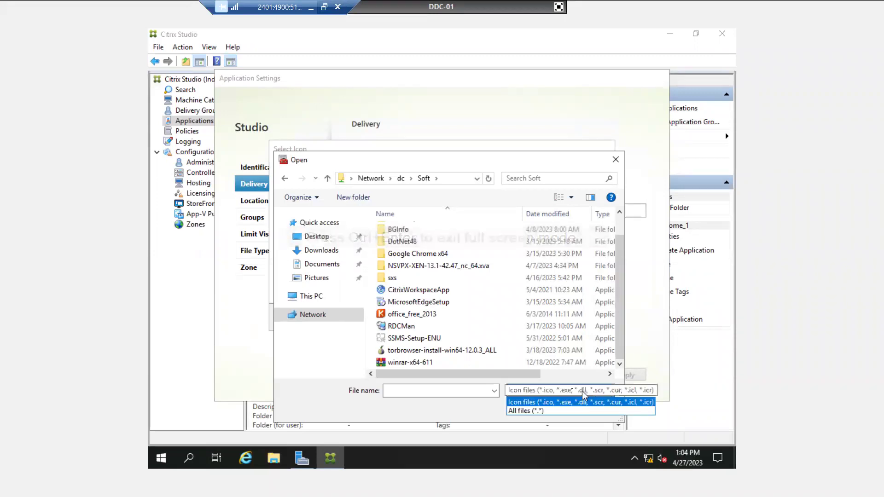
{"action": "left_click", "coordinate": [550, 410]}
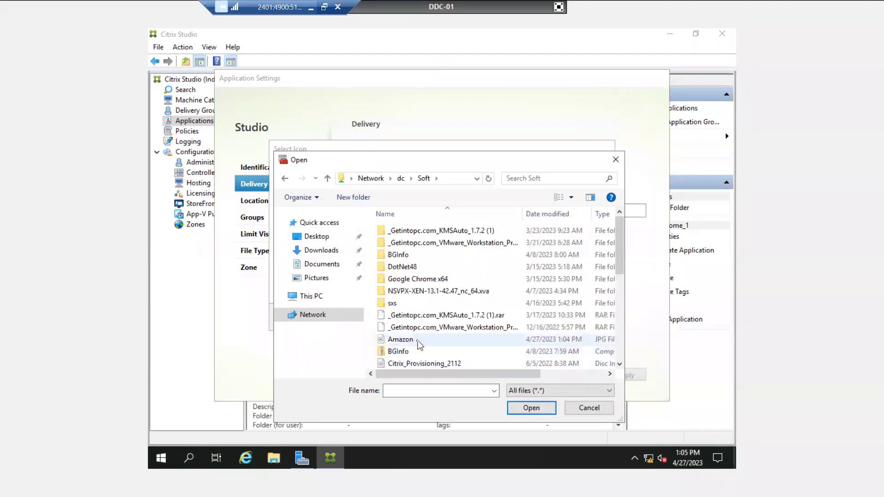
{"action": "left_click", "coordinate": [418, 342]}
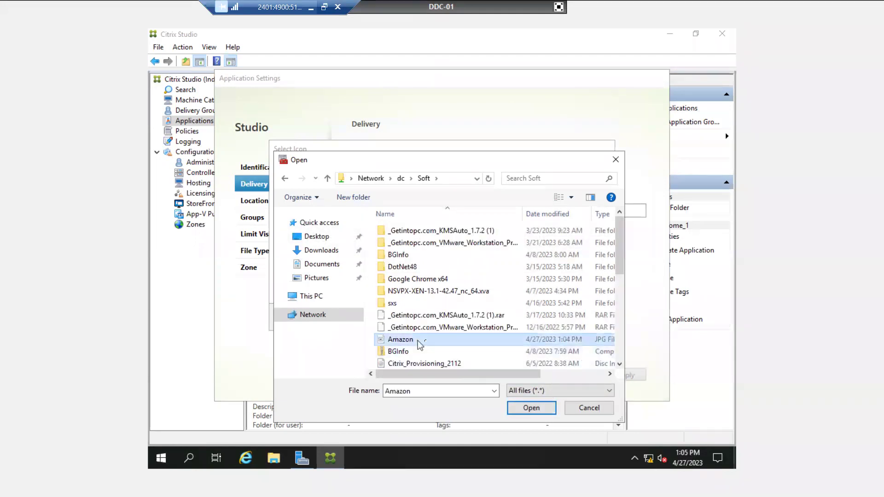
{"action": "left_click", "coordinate": [521, 411]}
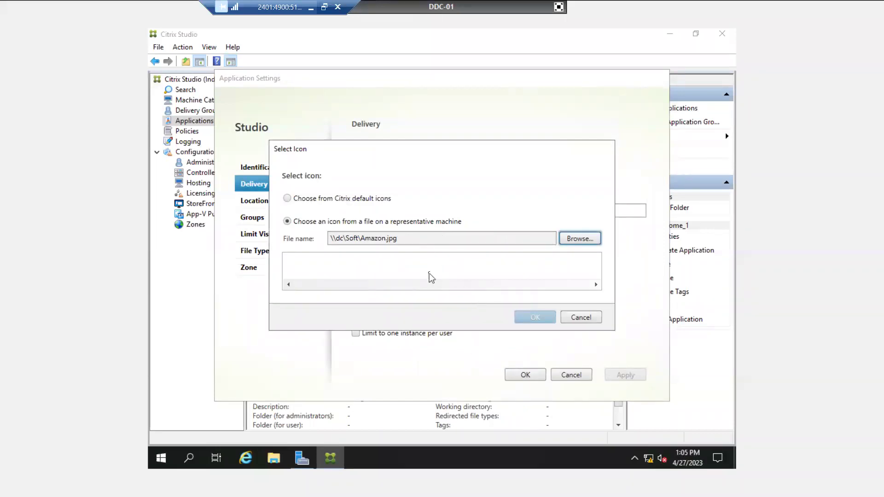
Reopen the icon file browser at \\dc\Soft with the filter set to All files (*.*)
{"action": "left_click", "coordinate": [415, 240]}
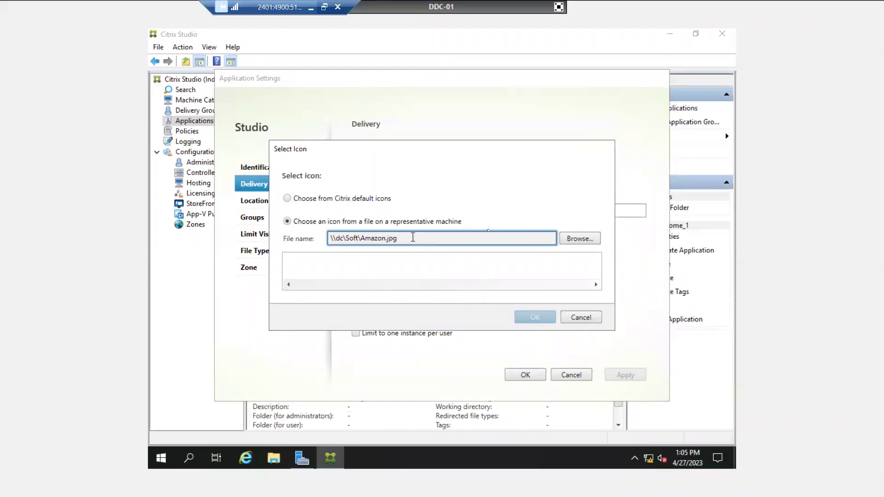
{"action": "left_click", "coordinate": [579, 239]}
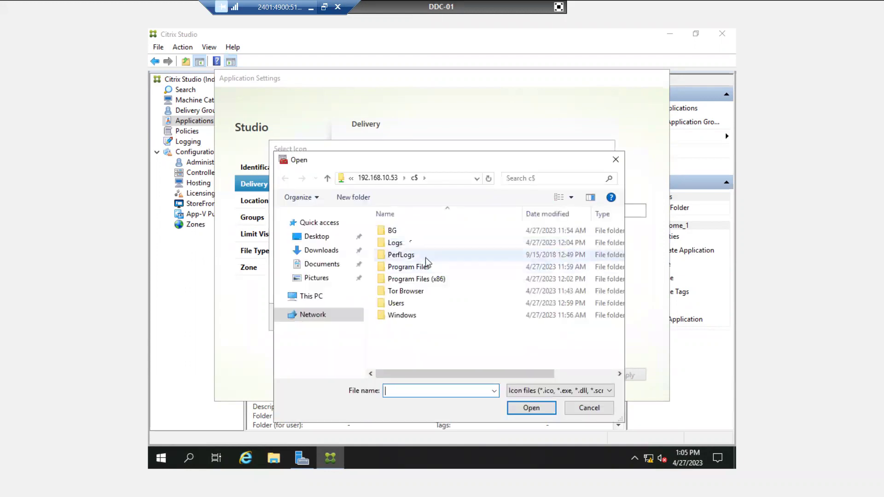
{"action": "left_click", "coordinate": [437, 179]}
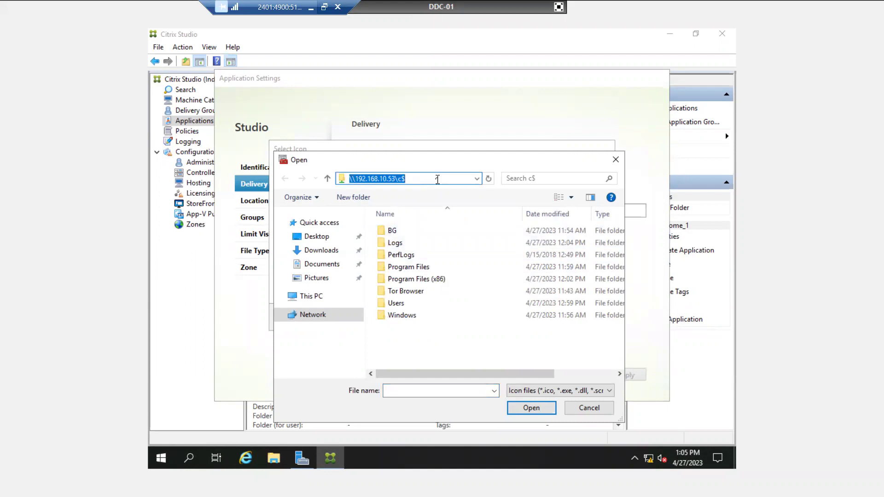
{"action": "type", "text": "\\\\dc"}
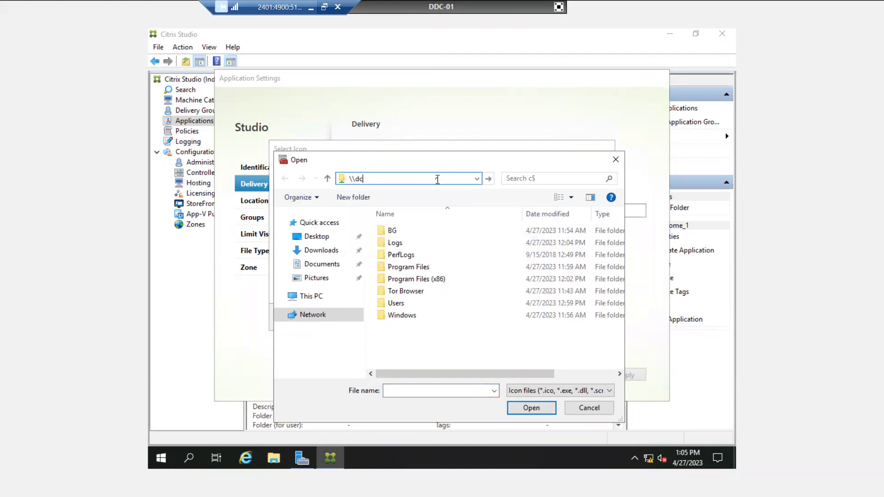
{"action": "type", "text": "\\"}
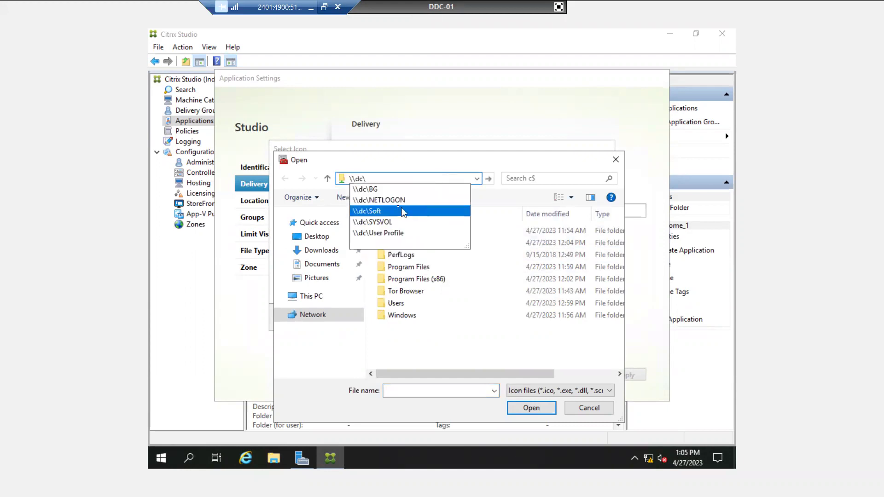
{"action": "left_click", "coordinate": [399, 211]}
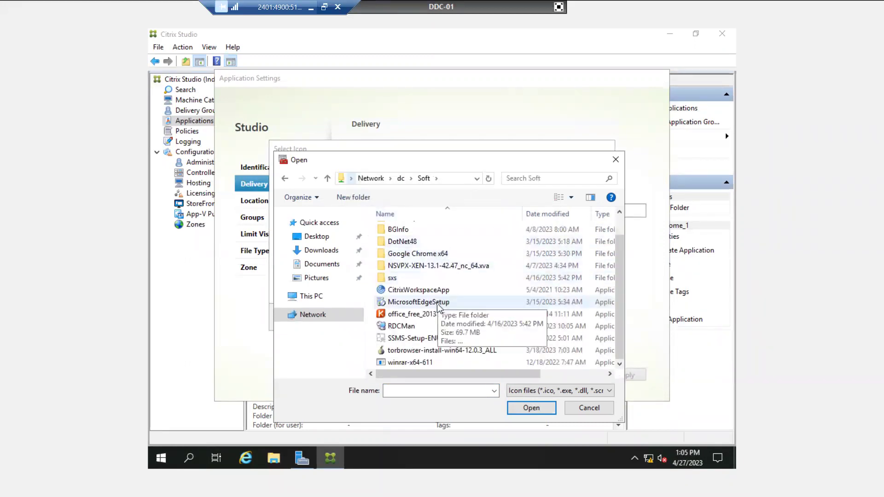
{"action": "scroll", "coordinate": [460, 299], "scroll_direction": "down", "scroll_amount": 1}
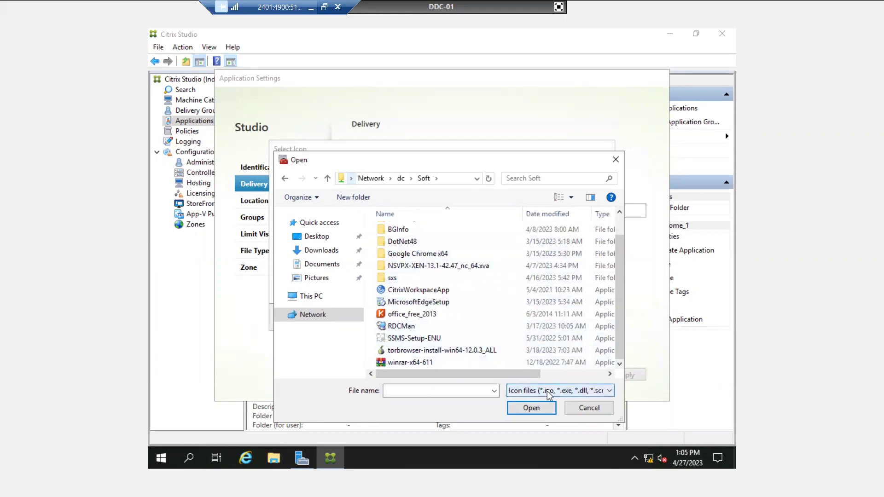
{"action": "left_click", "coordinate": [608, 390]}
{"action": "left_click", "coordinate": [534, 411]}
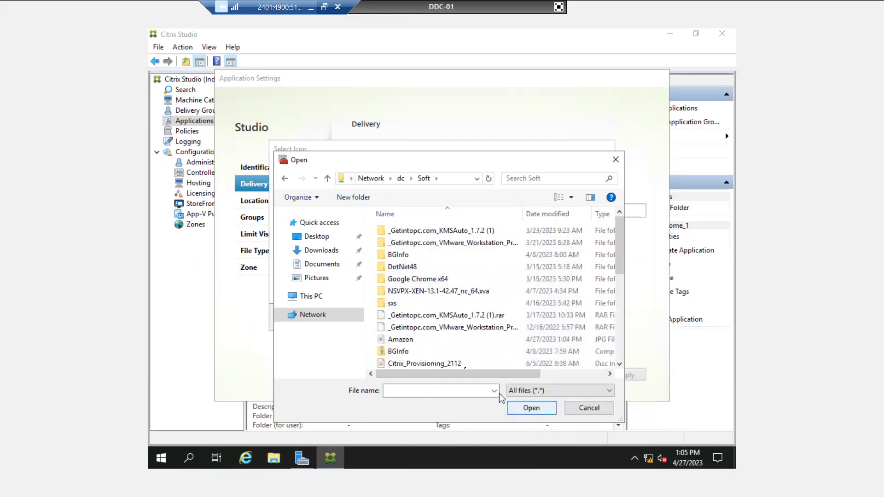
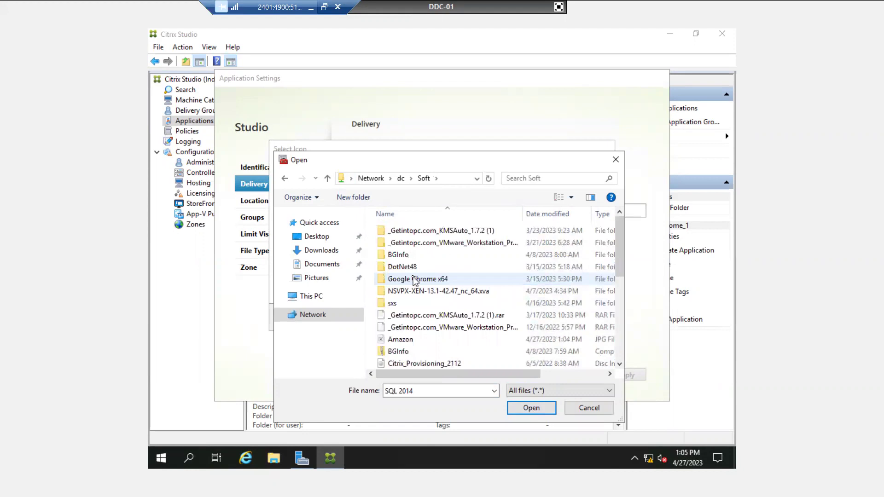
Try Amazon.jpg with the Icon files filter, then cancel Select Icon and leave full screen
{"action": "scroll", "coordinate": [416, 280], "scroll_direction": "down", "scroll_amount": 6}
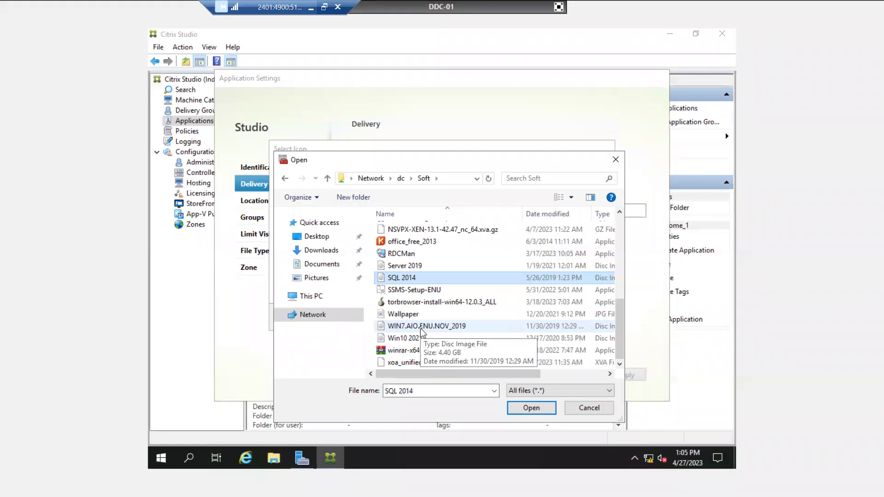
{"action": "scroll", "coordinate": [411, 311], "scroll_direction": "up", "scroll_amount": 5}
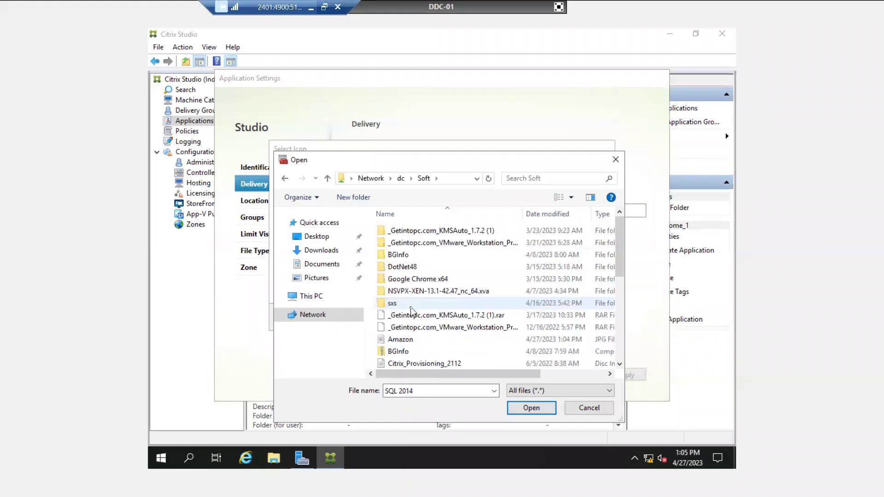
{"action": "left_click", "coordinate": [419, 342]}
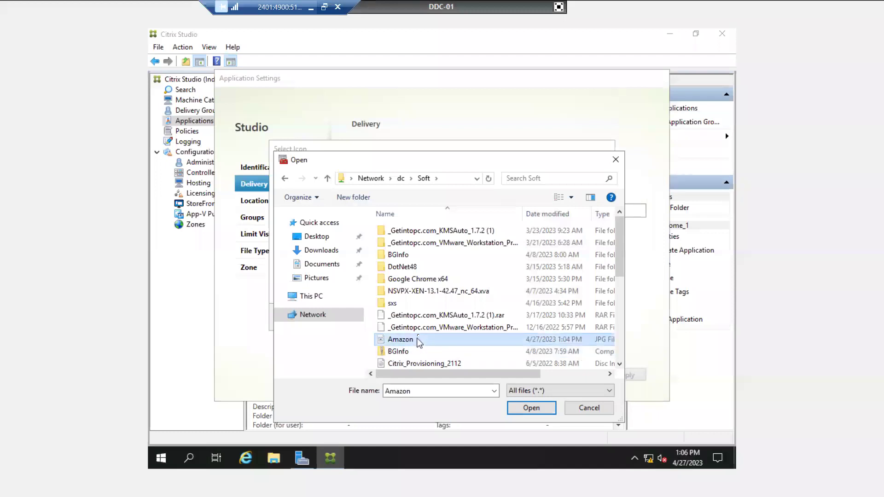
{"action": "left_click", "coordinate": [550, 392]}
{"action": "left_click", "coordinate": [545, 403]}
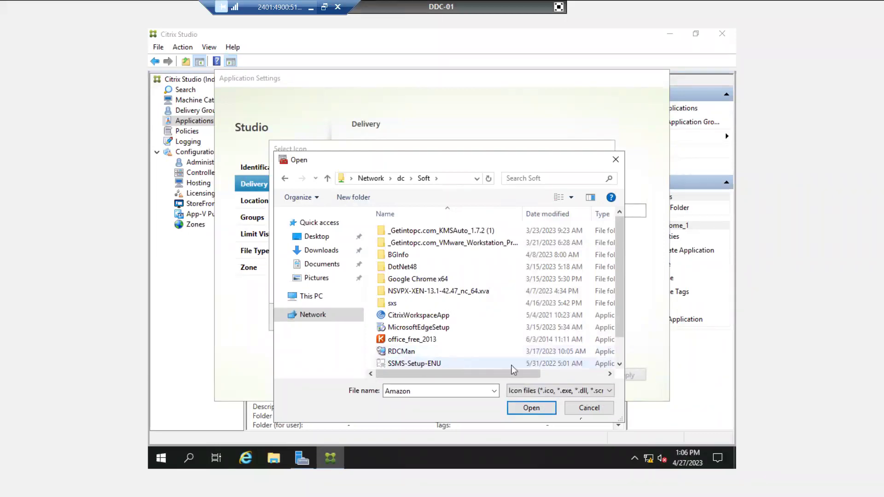
{"action": "left_click", "coordinate": [586, 410]}
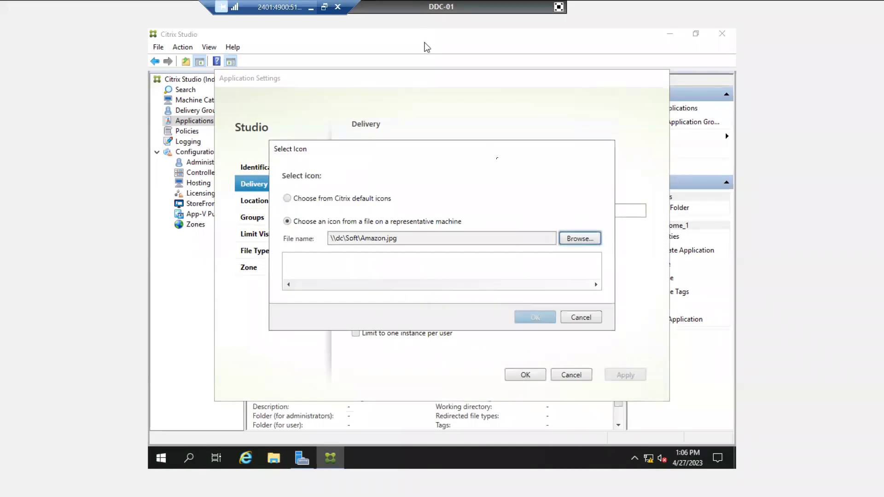
{"action": "left_click", "coordinate": [581, 316]}
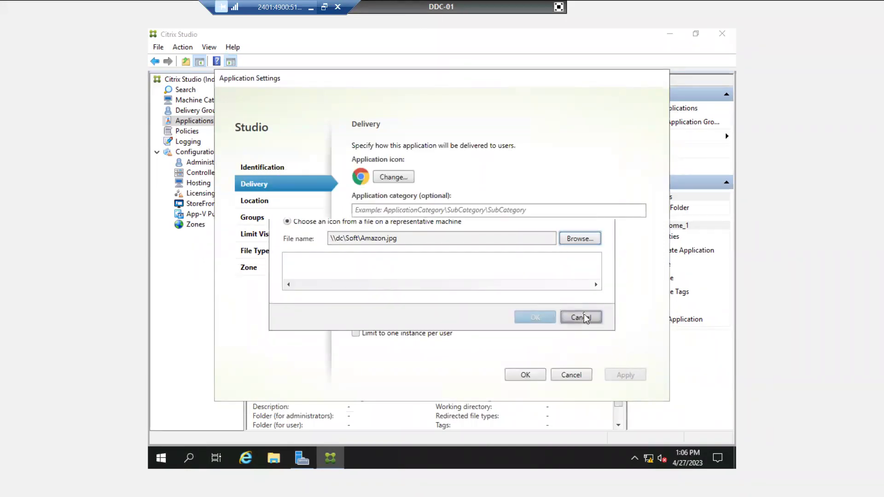
{"action": "left_click", "coordinate": [558, 7]}
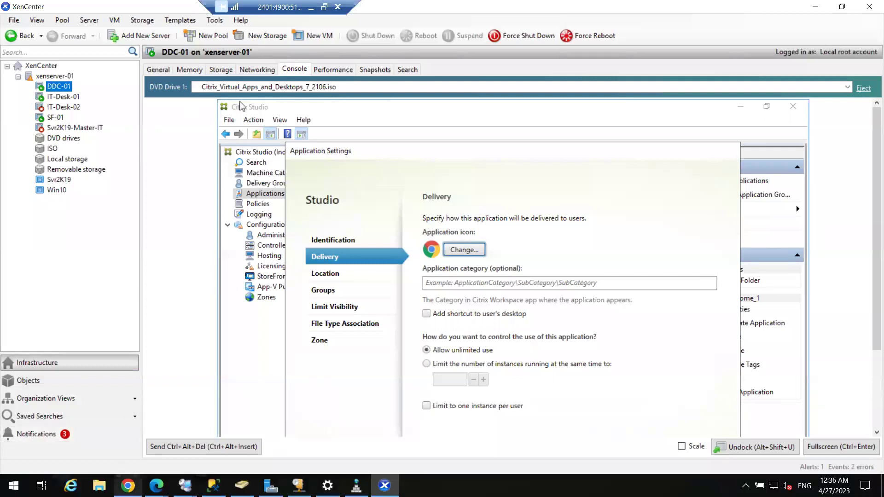
Search Google for 'amazon logo .icon' and preview the first Amazon icon result
{"action": "left_click", "coordinate": [128, 485]}
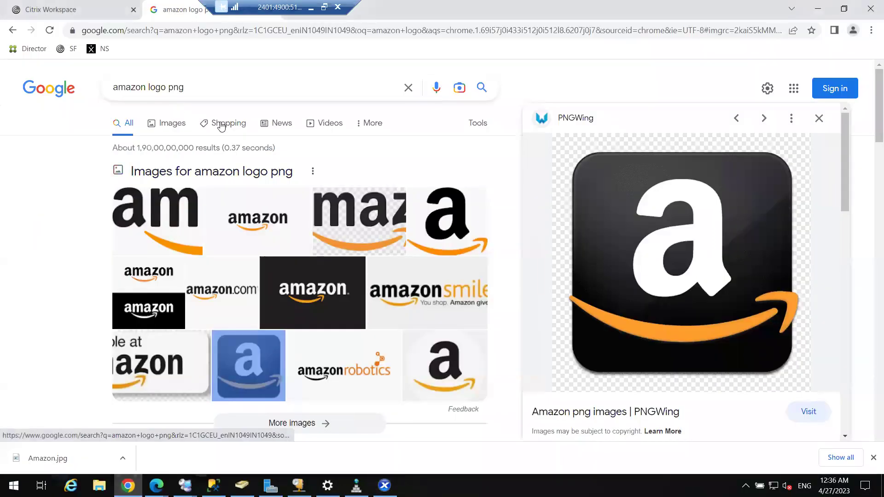
{"action": "double_click", "coordinate": [181, 88]}
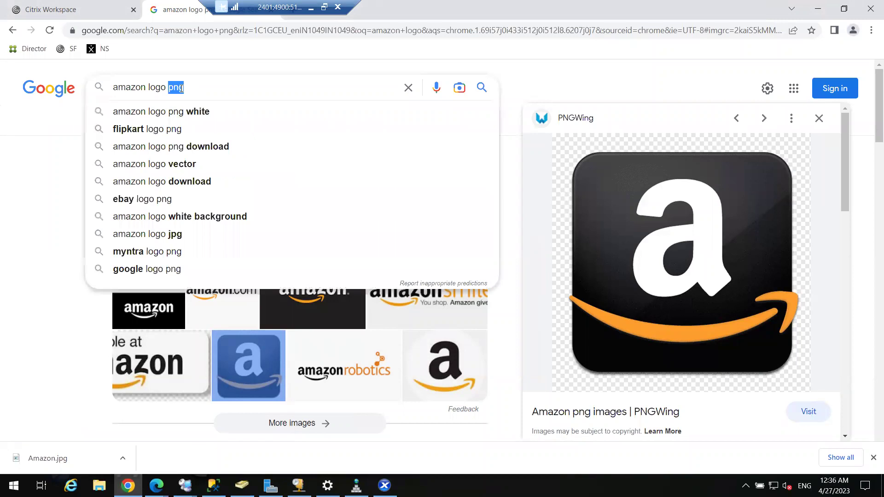
{"action": "type", "text": ".ic"}
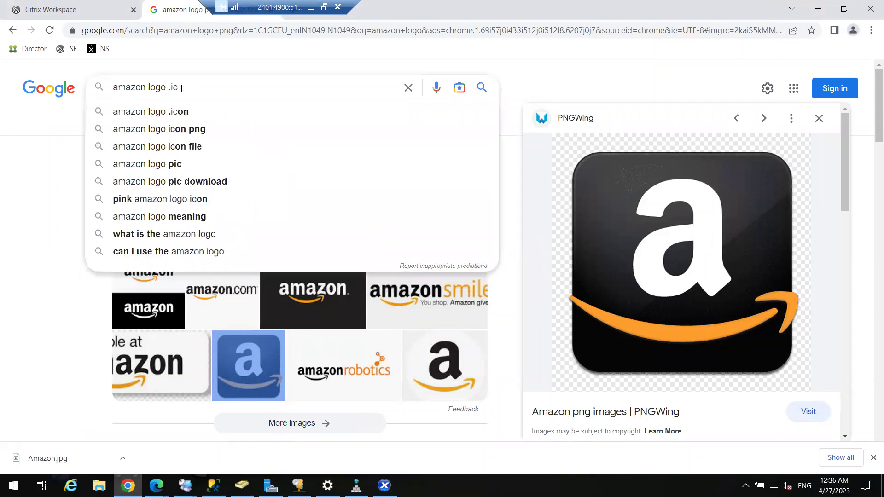
{"action": "left_click", "coordinate": [180, 112]}
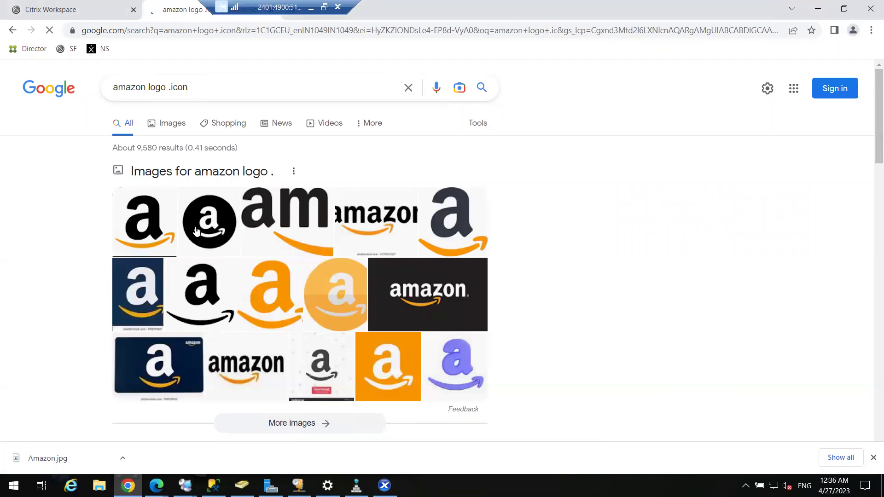
{"action": "left_click", "coordinate": [152, 217]}
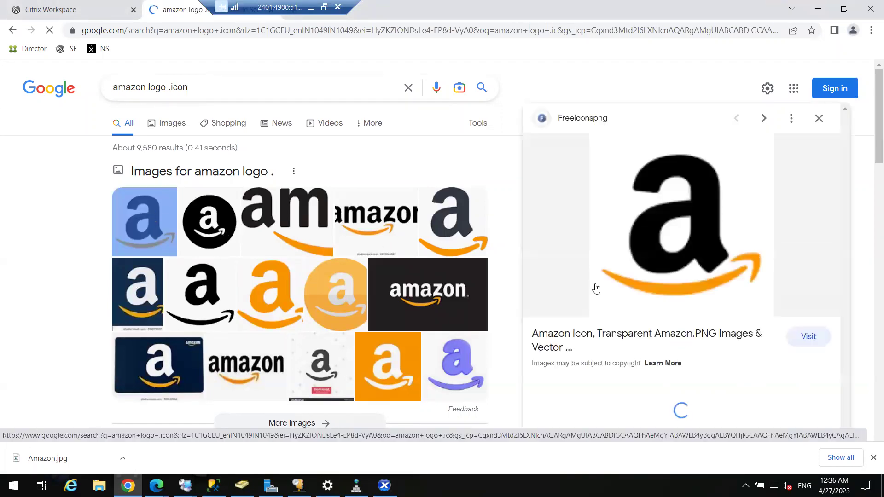
Save the previewed Amazon logo image as Amazon.png
{"action": "right_click", "coordinate": [680, 201]}
{"action": "left_click", "coordinate": [714, 322]}
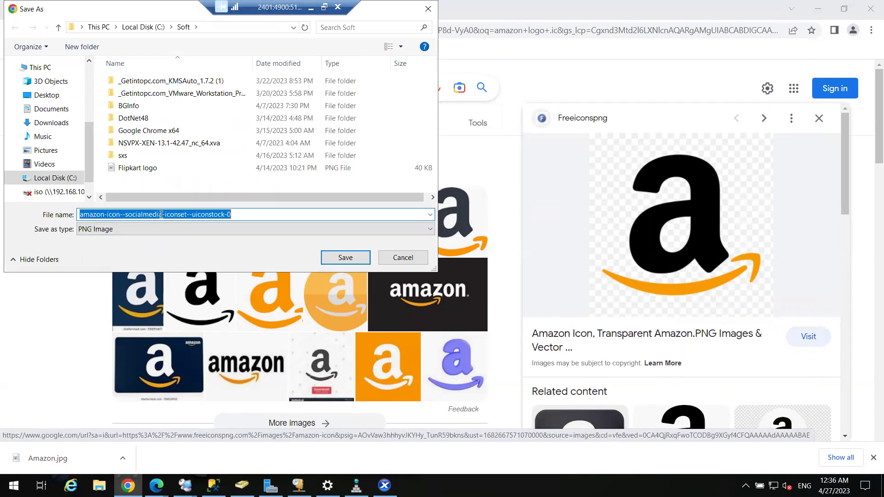
{"action": "type", "text": "A"}
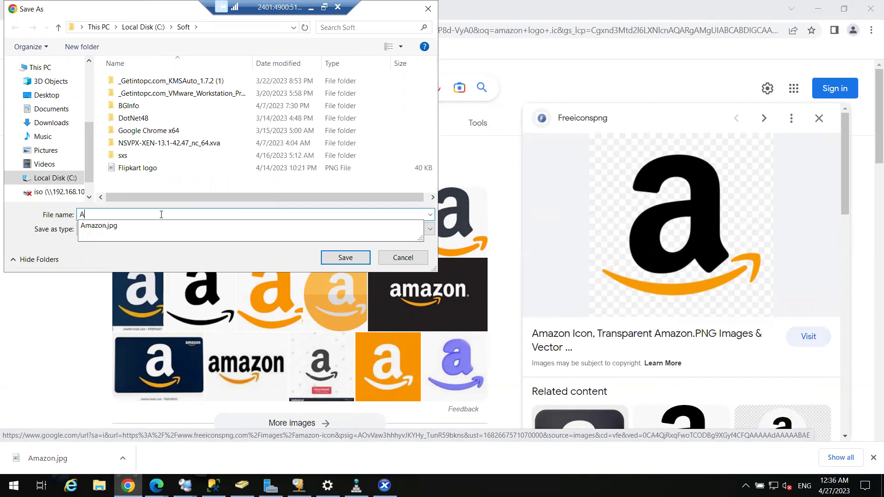
{"action": "key", "text": "Down"}
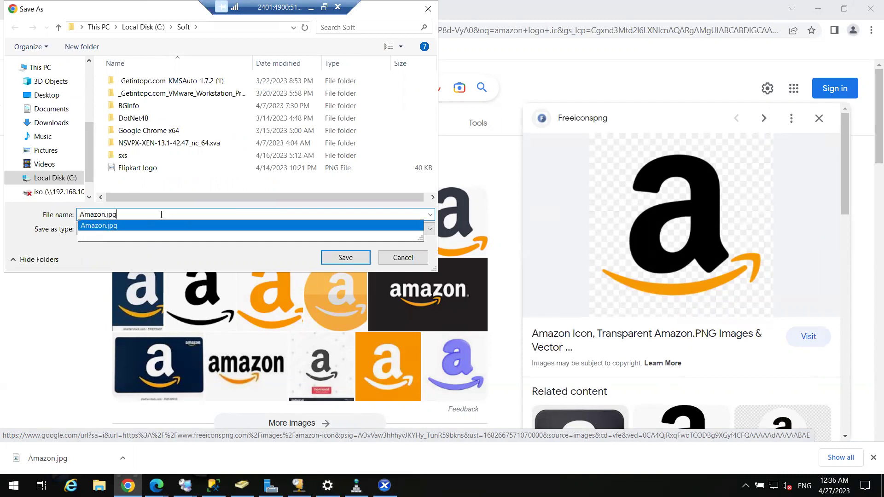
{"action": "key", "text": "BackSpace"}
{"action": "key", "text": "BackSpace"}
{"action": "key", "text": "BackSpace"}
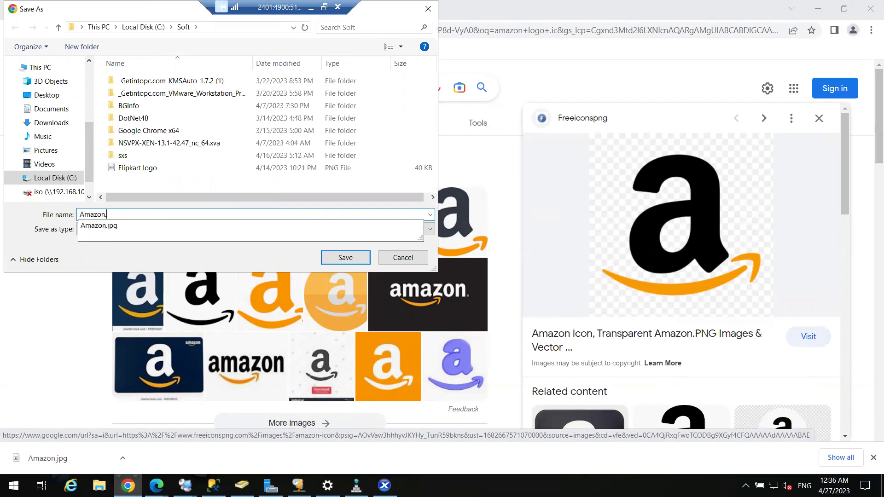
{"action": "type", "text": "png"}
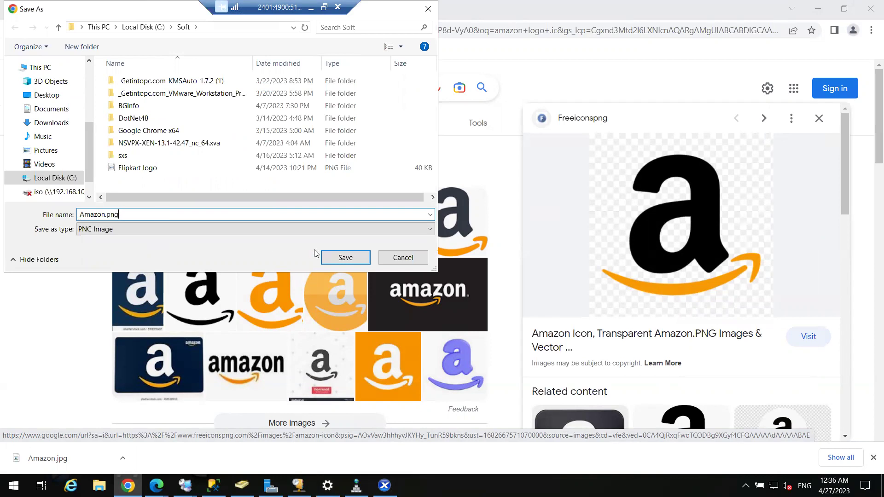
{"action": "left_click", "coordinate": [329, 258]}
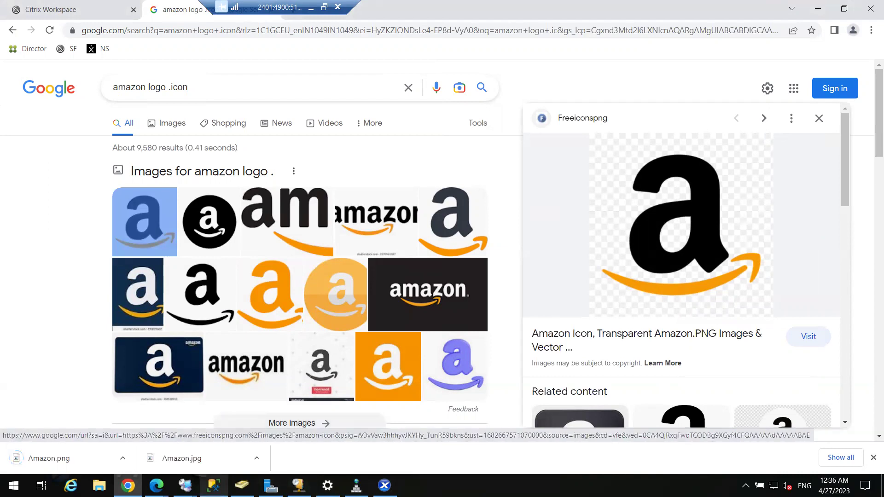
Choose an icon from a file and browse to the Soft share on \\dc
{"action": "key", "text": "alt+Tab"}
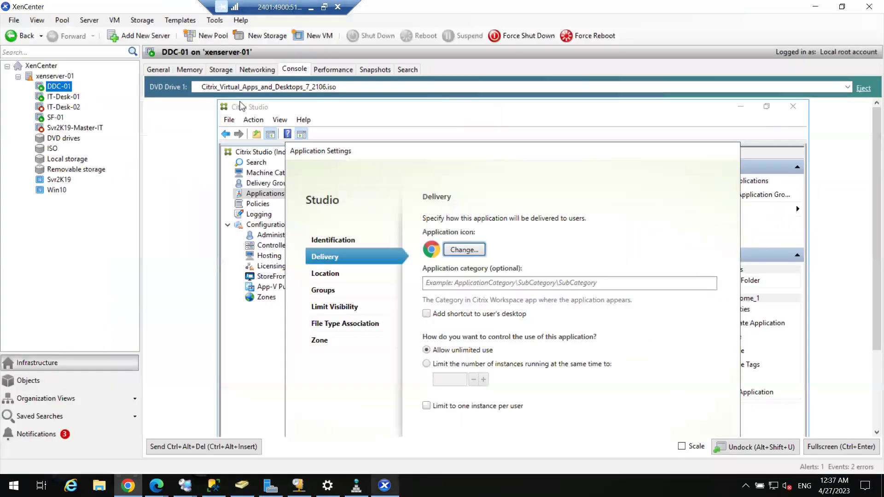
{"action": "left_click", "coordinate": [460, 251]}
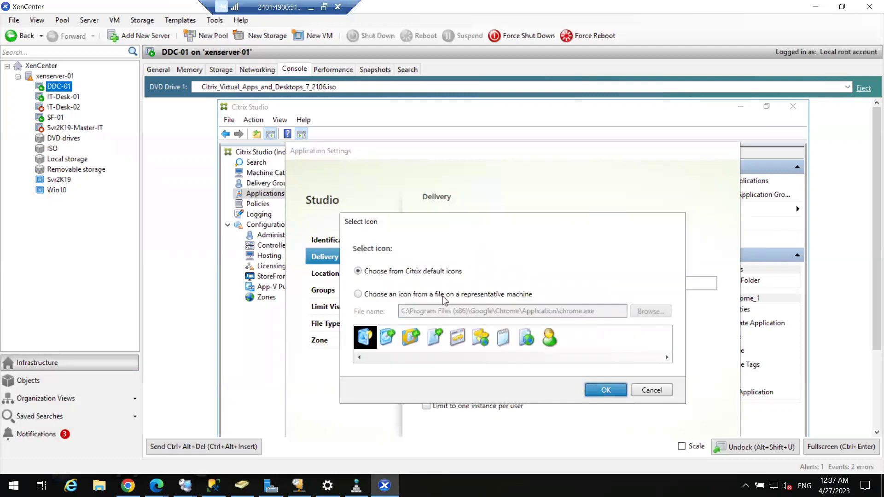
{"action": "left_click", "coordinate": [441, 295]}
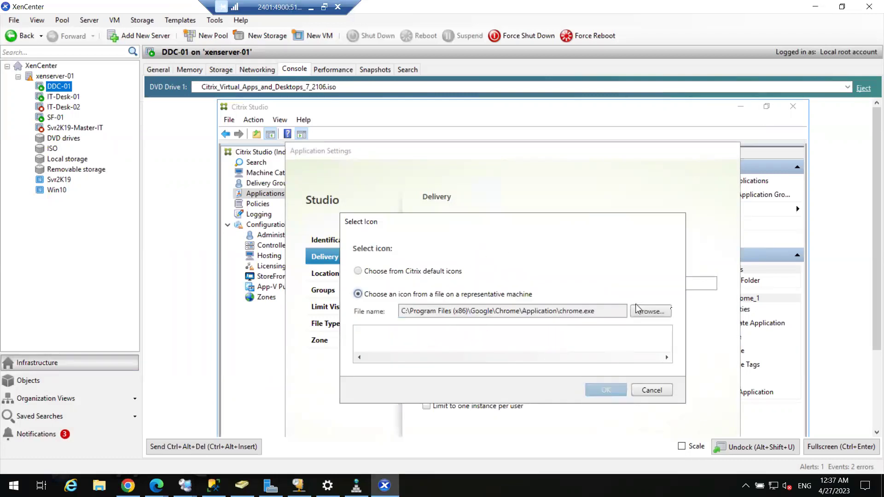
{"action": "left_click", "coordinate": [661, 316]}
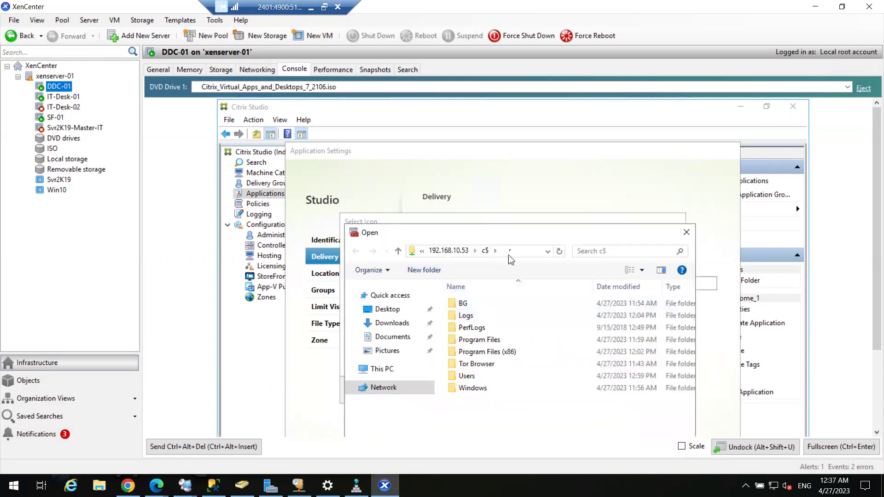
{"action": "left_click", "coordinate": [511, 252]}
{"action": "type", "text": "\\\\dc\\"}
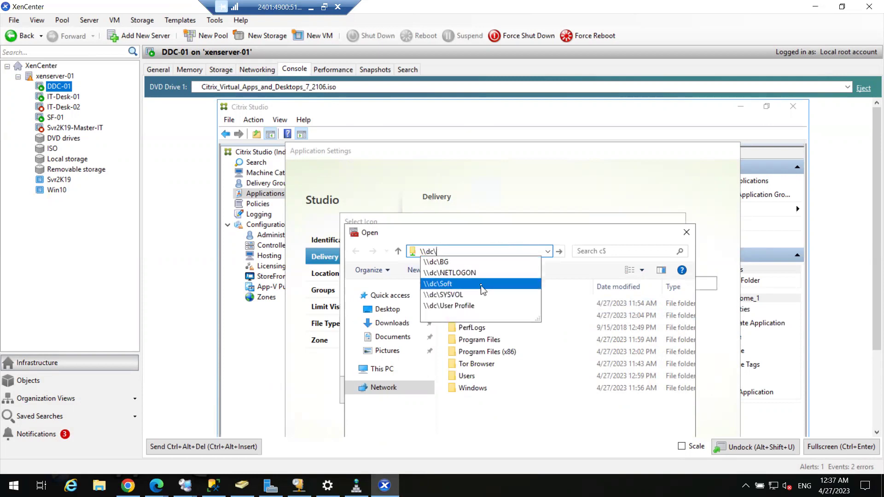
{"action": "left_click", "coordinate": [481, 284]}
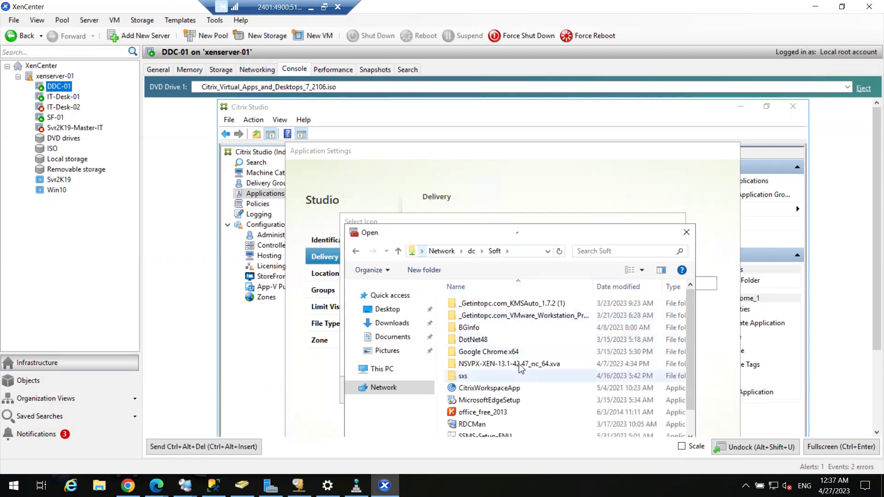
{"action": "left_click_drag", "start_coordinate": [519, 240], "coordinate": [504, 168]}
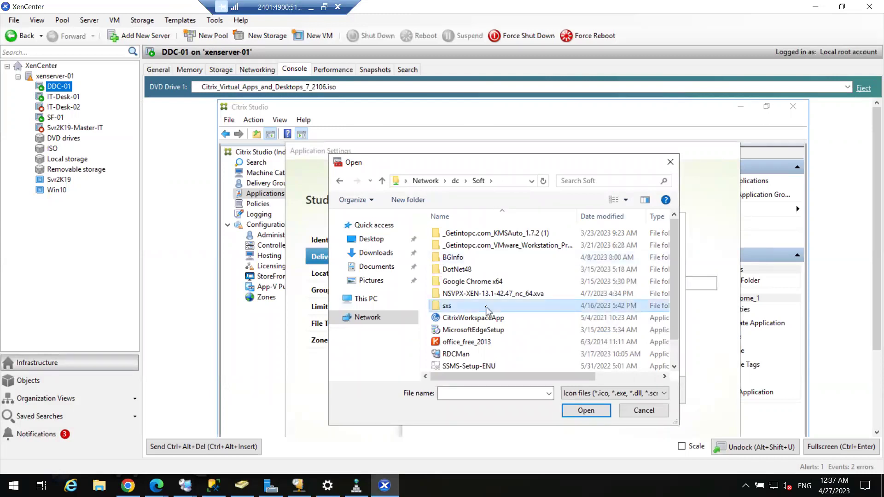
Show All files, pick Amazon.png, and confirm it as the application icon
{"action": "scroll", "coordinate": [488, 311], "scroll_direction": "down", "scroll_amount": 1}
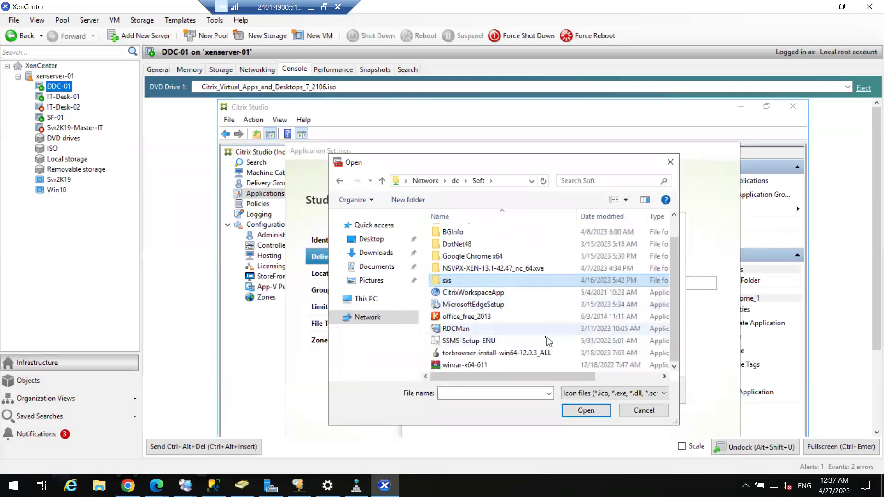
{"action": "left_click", "coordinate": [581, 394]}
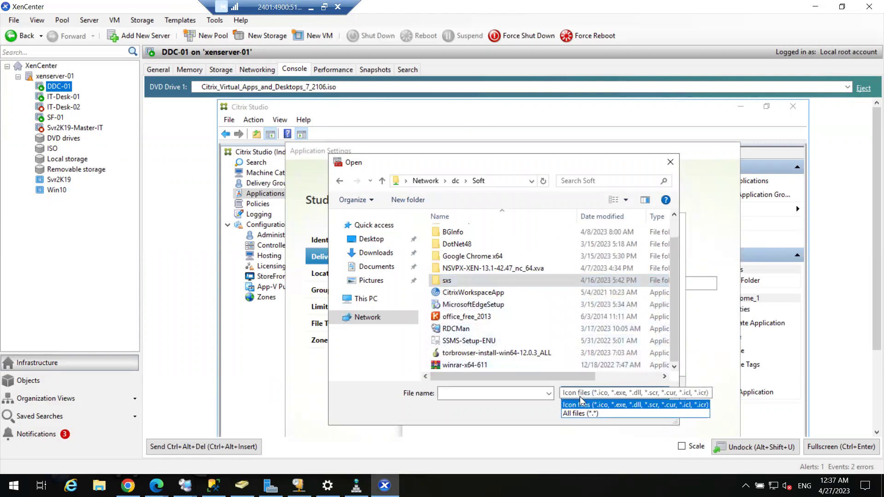
{"action": "left_click", "coordinate": [574, 416]}
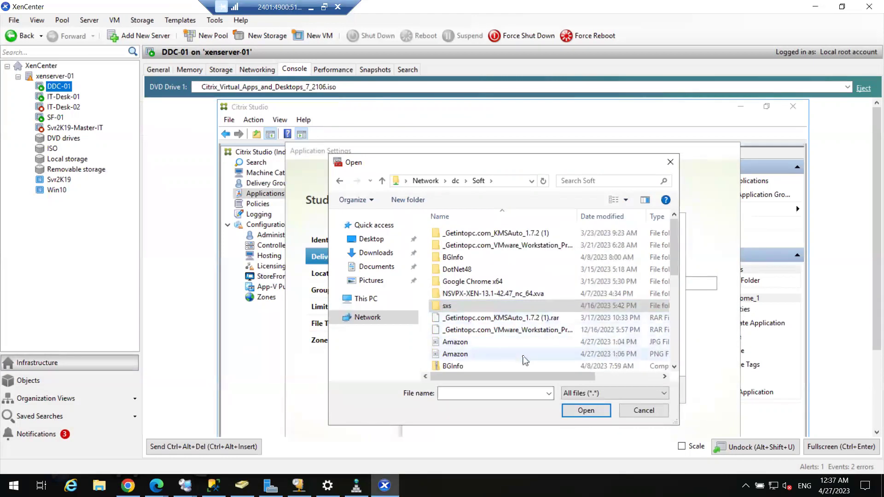
{"action": "left_click", "coordinate": [523, 354]}
{"action": "left_click", "coordinate": [575, 417]}
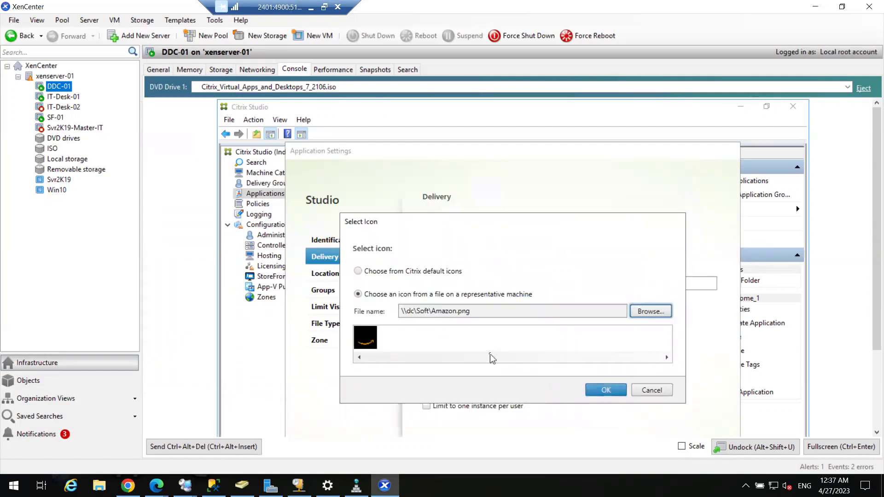
{"action": "left_click", "coordinate": [594, 391]}
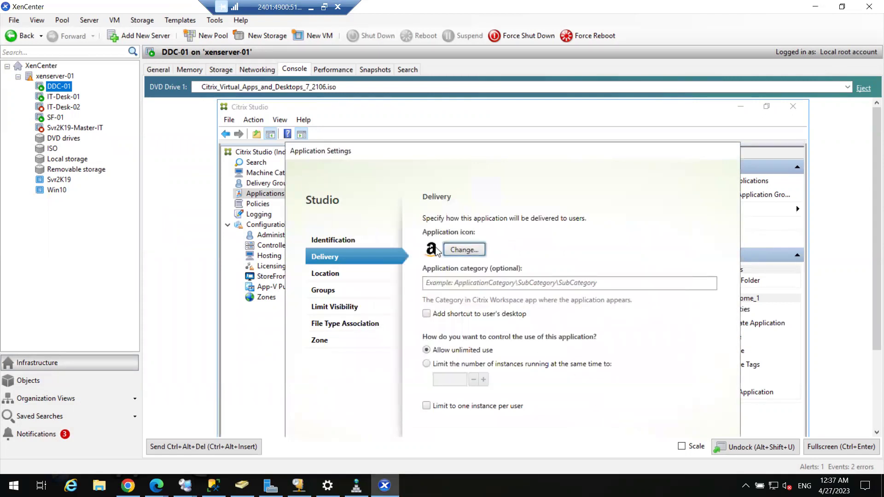
Apply the new Amazon icon and close the Application Settings with OK
{"action": "left_click", "coordinate": [845, 447]}
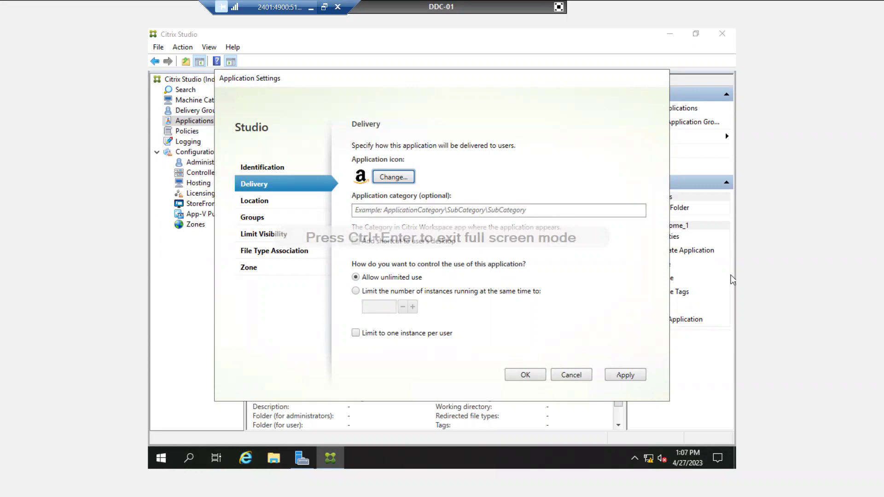
{"action": "left_click", "coordinate": [617, 375]}
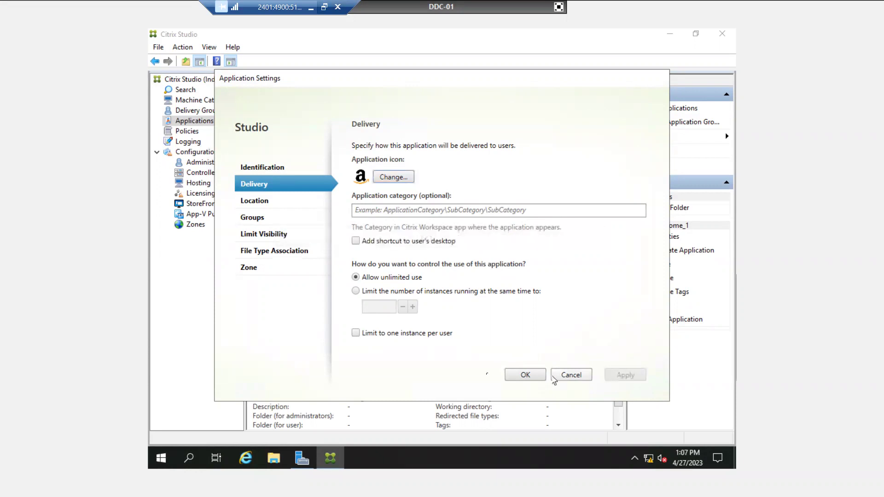
{"action": "left_click", "coordinate": [524, 374]}
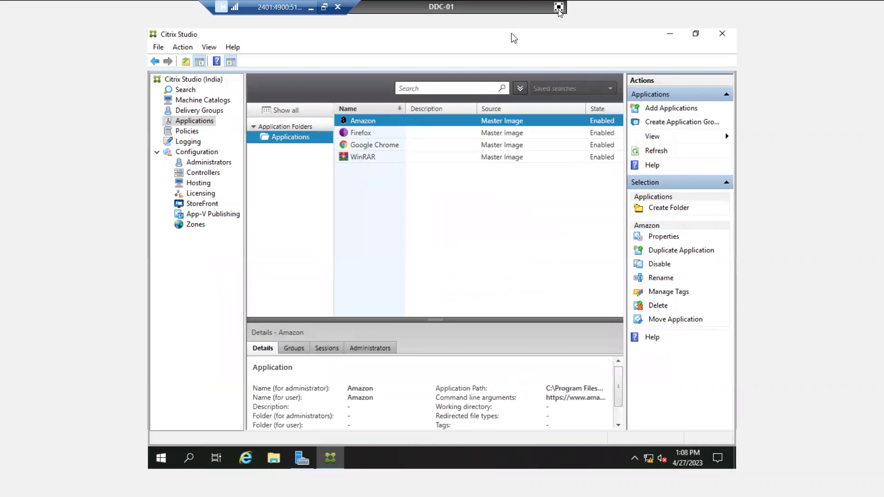
Leave the full-screen console and go to the StoreFront store tab in Chrome
{"action": "left_click", "coordinate": [558, 7]}
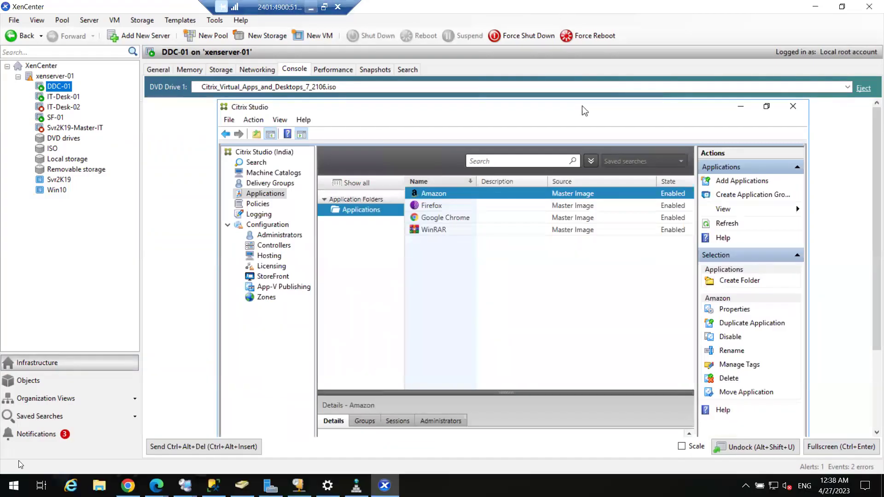
{"action": "left_click", "coordinate": [128, 485]}
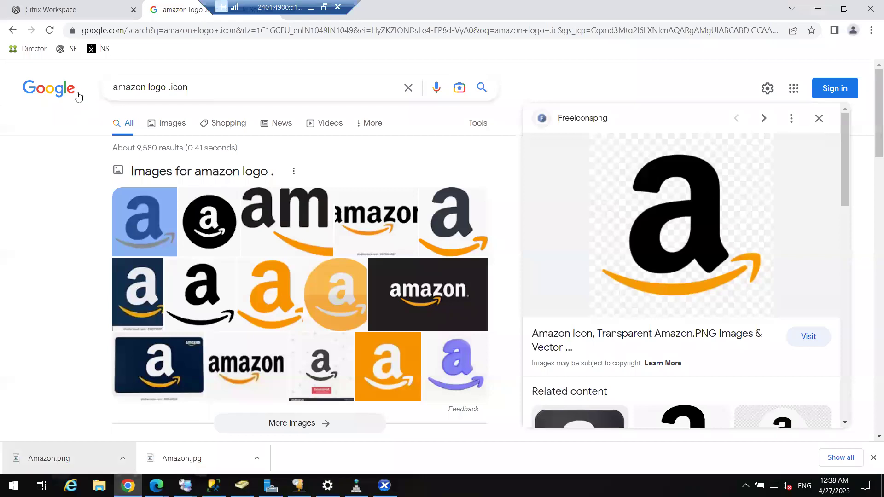
{"action": "left_click", "coordinate": [65, 4]}
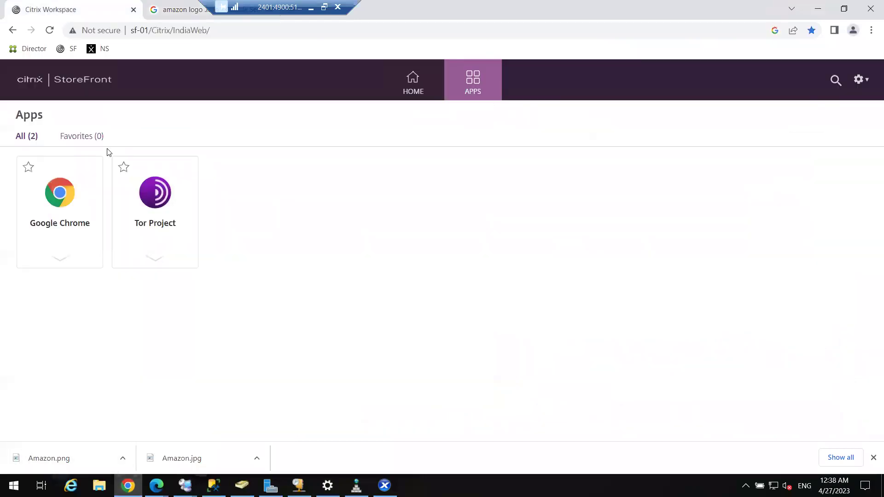
Reload StoreFront, find the Amazon tile with its logo under Apps, and launch it via Workspace
{"action": "left_click", "coordinate": [49, 30]}
{"action": "left_click", "coordinate": [474, 78]}
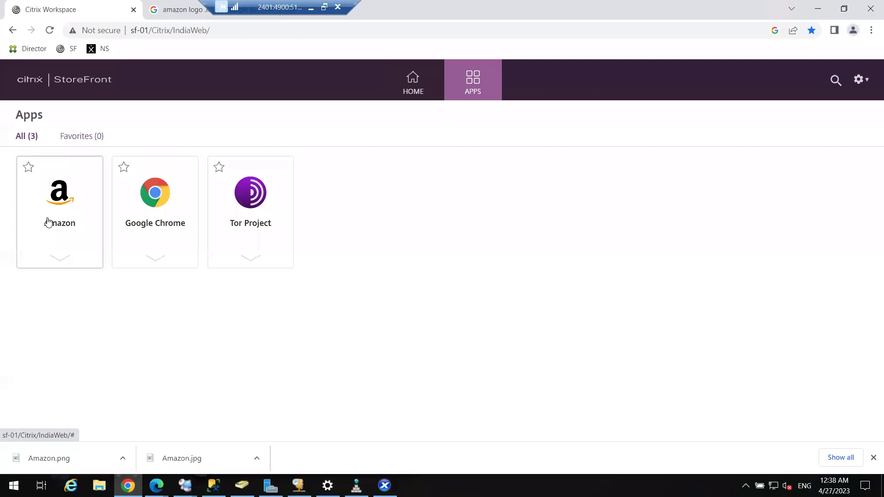
{"action": "left_click", "coordinate": [62, 197]}
{"action": "left_click", "coordinate": [437, 111]}
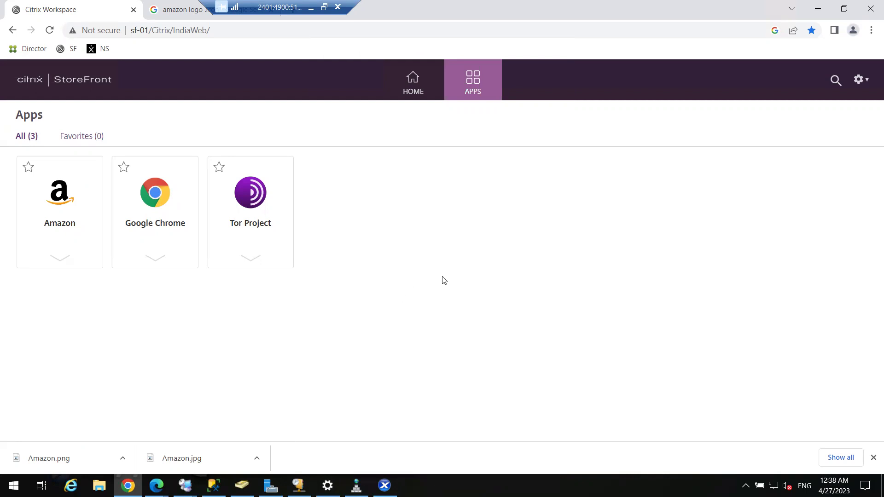
{"action": "left_click", "coordinate": [818, 8]}
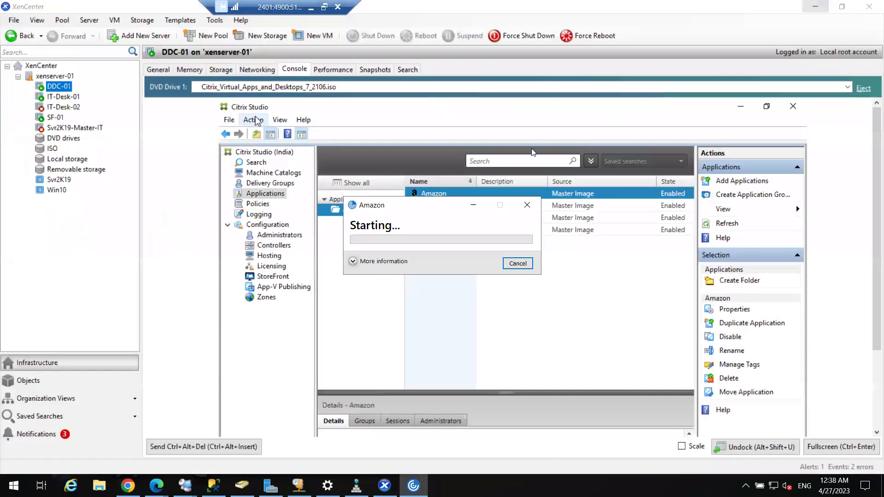
Inspect the amazon.com URL and error, dismiss the default-browser notice, and reload with F5
{"action": "left_click", "coordinate": [817, 8]}
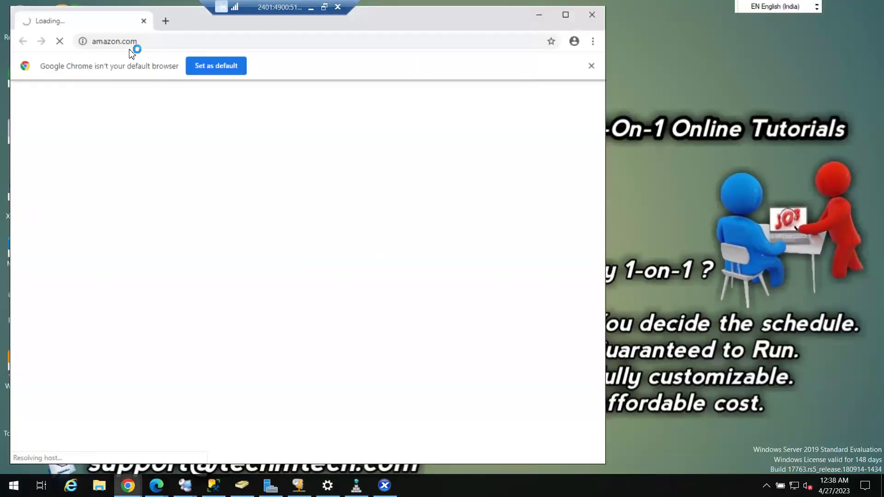
{"action": "left_click_drag", "start_coordinate": [152, 41], "coordinate": [83, 42]}
{"action": "left_click", "coordinate": [160, 45]}
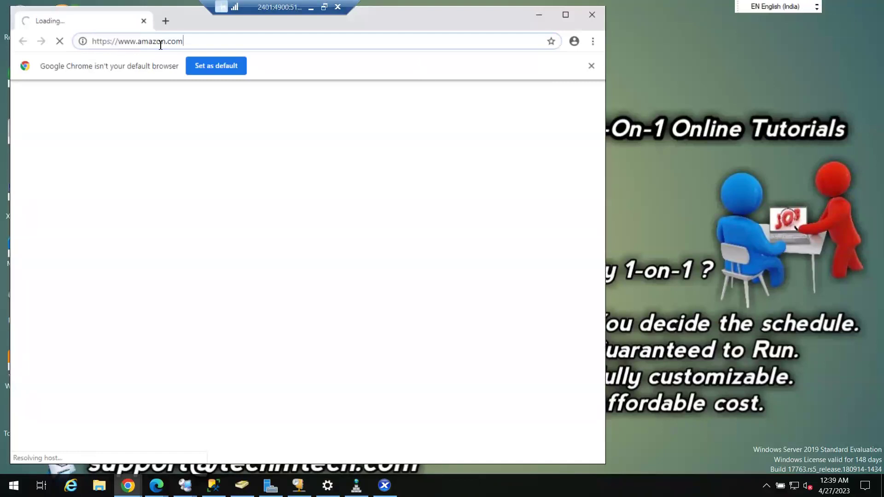
{"action": "left_click", "coordinate": [126, 40]}
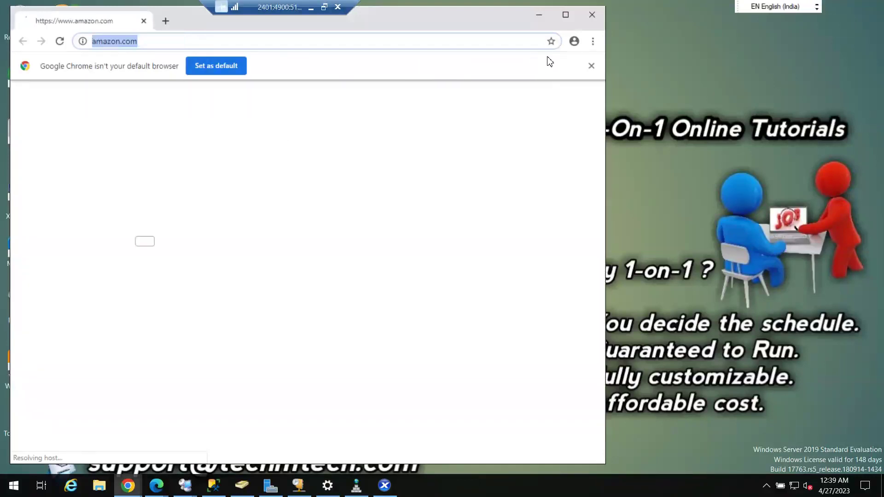
{"action": "left_click", "coordinate": [591, 66]}
{"action": "left_click_drag", "start_coordinate": [136, 187], "coordinate": [374, 227]}
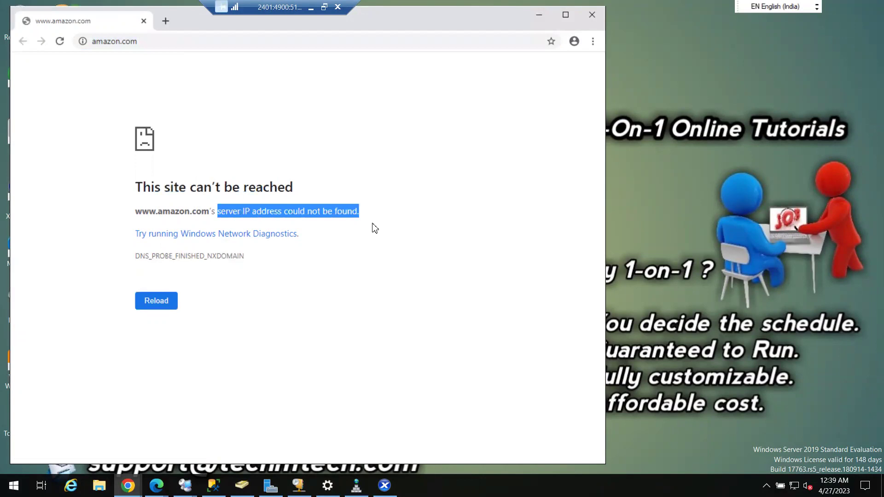
{"action": "key", "text": "F5"}
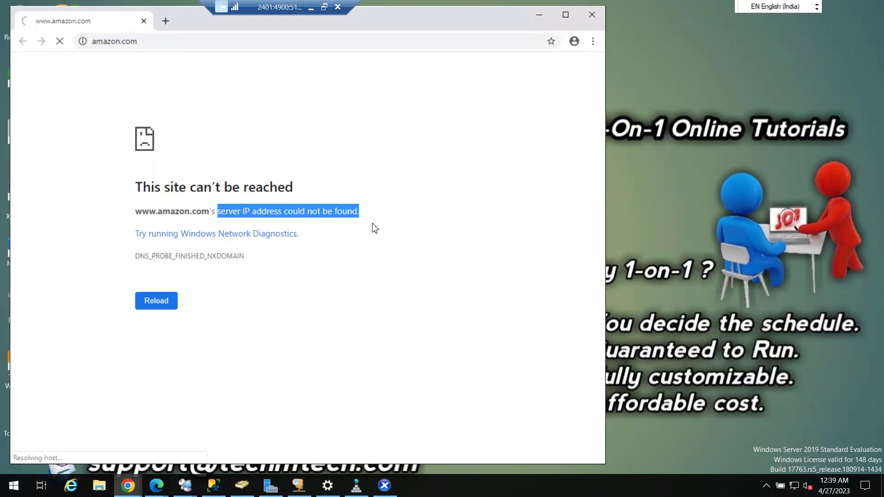
Recheck the URL and close the Chrome session after DNS_PROBE_FINISHED_NXDOMAIN persists
{"action": "left_click", "coordinate": [153, 41]}
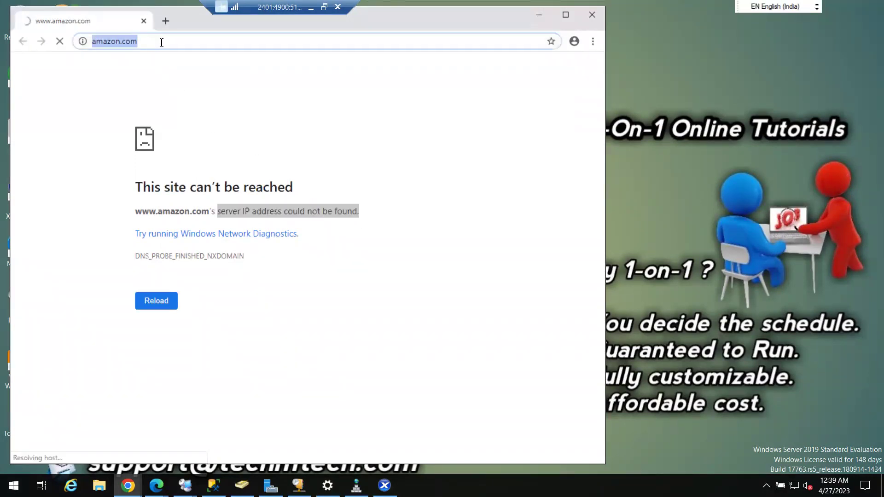
{"action": "left_click", "coordinate": [176, 41]}
{"action": "left_click_drag", "start_coordinate": [200, 42], "coordinate": [42, 42]}
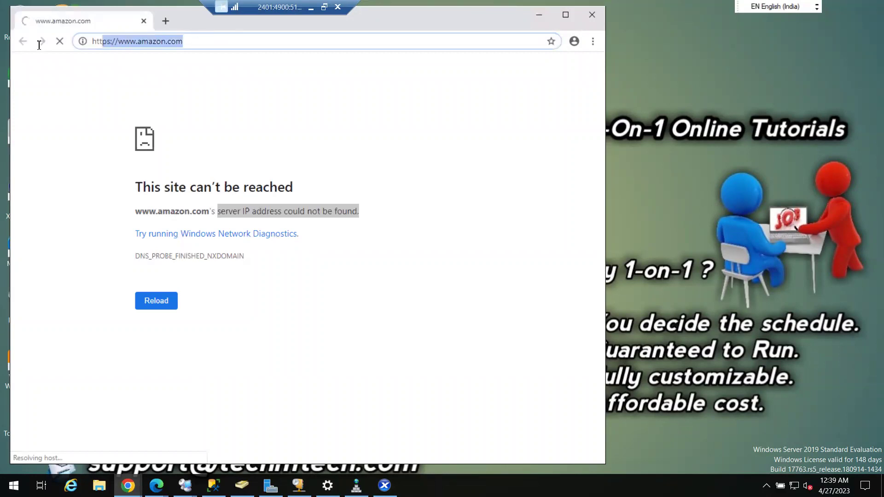
{"action": "left_click", "coordinate": [591, 15]}
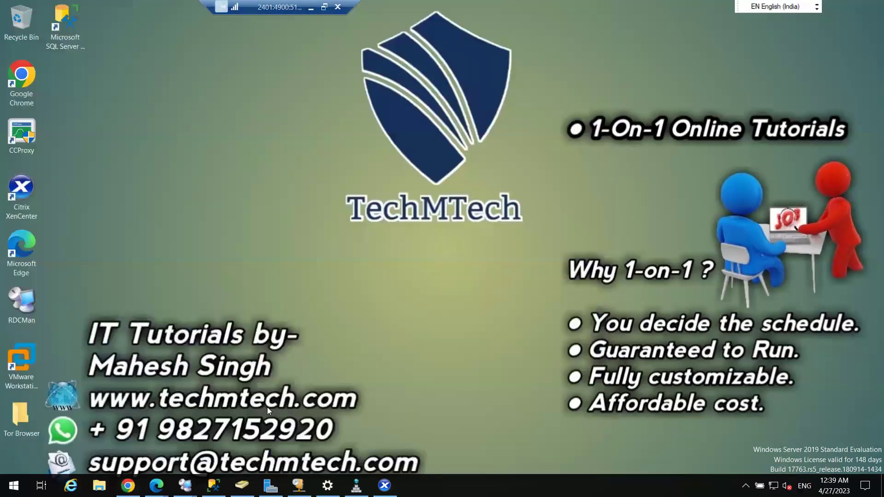
Review Firefox, Google Chrome and WinRAR in Citrix Studio, then minimize the session for PowerPoint
{"action": "left_click", "coordinate": [384, 485]}
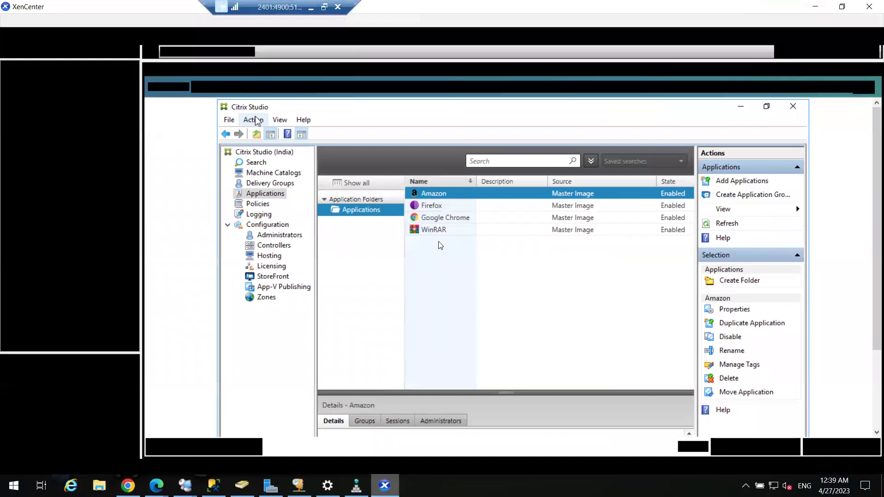
{"action": "left_click", "coordinate": [436, 208]}
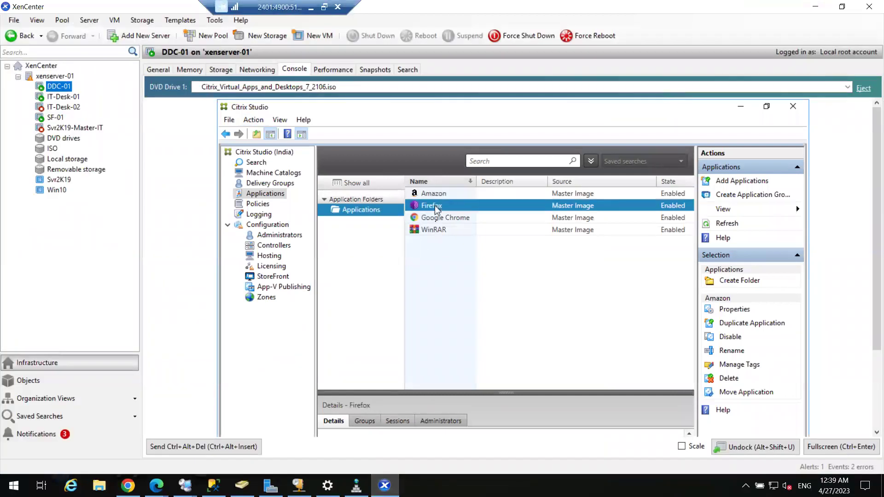
{"action": "left_click", "coordinate": [437, 220]}
{"action": "left_click", "coordinate": [438, 231]}
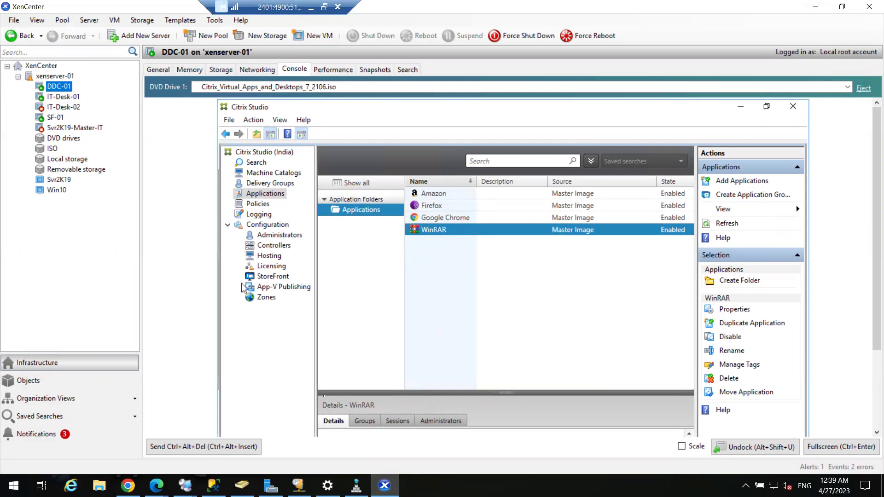
{"action": "left_click", "coordinate": [311, 7]}
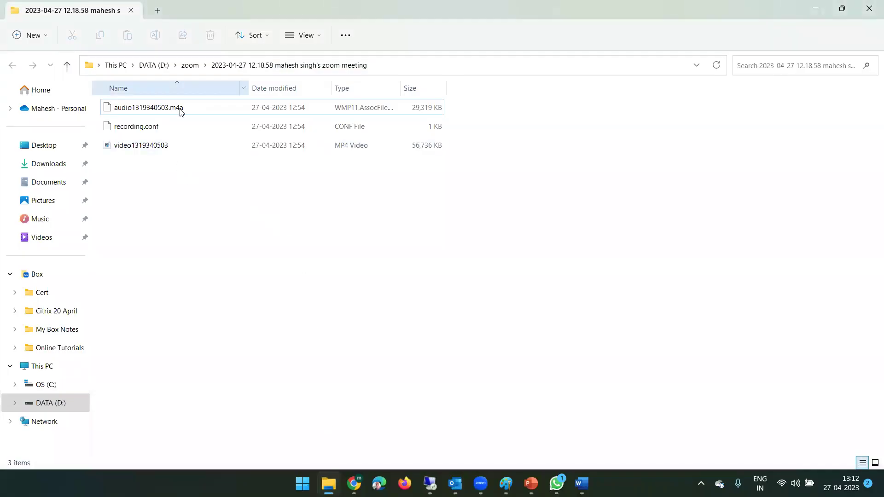
{"action": "left_click", "coordinate": [531, 484]}
Highlight and clear the 'Test your deployment' and 'Troubleshooting's' agenda items
{"action": "left_click_drag", "start_coordinate": [349, 376], "coordinate": [220, 378]}
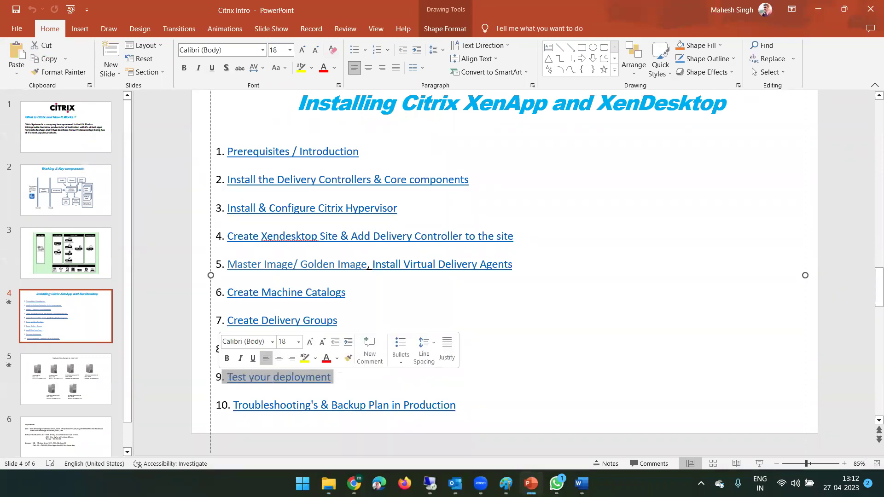
{"action": "left_click", "coordinate": [336, 378]}
{"action": "left_click_drag", "start_coordinate": [320, 406], "coordinate": [233, 408]}
{"action": "left_click", "coordinate": [352, 328]}
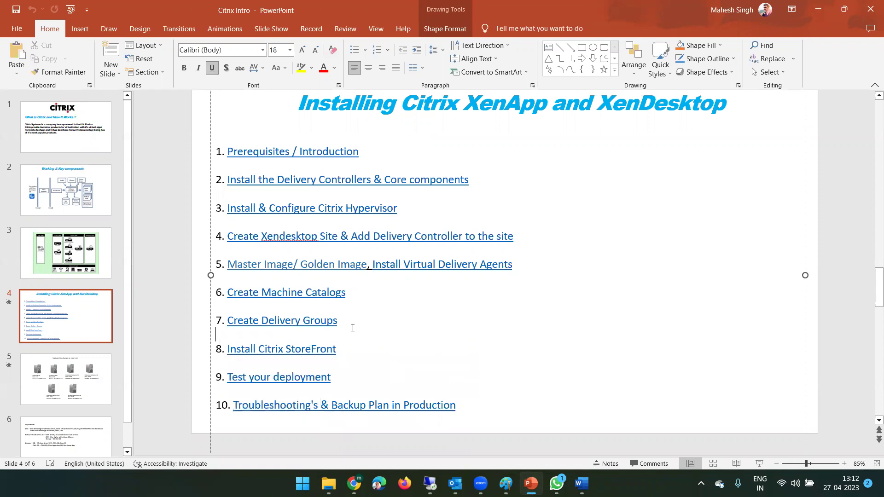
{"action": "left_click_drag", "start_coordinate": [336, 379], "coordinate": [228, 378]}
{"action": "left_click", "coordinate": [343, 306]}
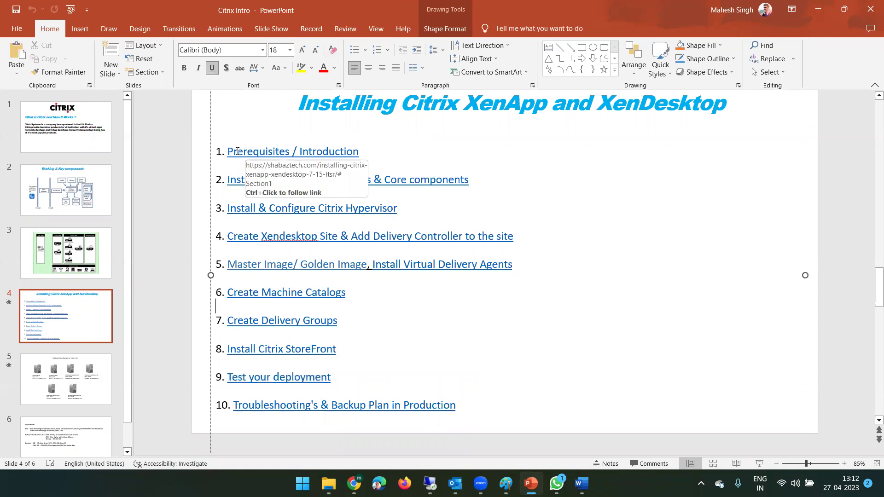
{"action": "left_click_drag", "start_coordinate": [225, 151], "coordinate": [202, 151]}
{"action": "left_click", "coordinate": [344, 376]}
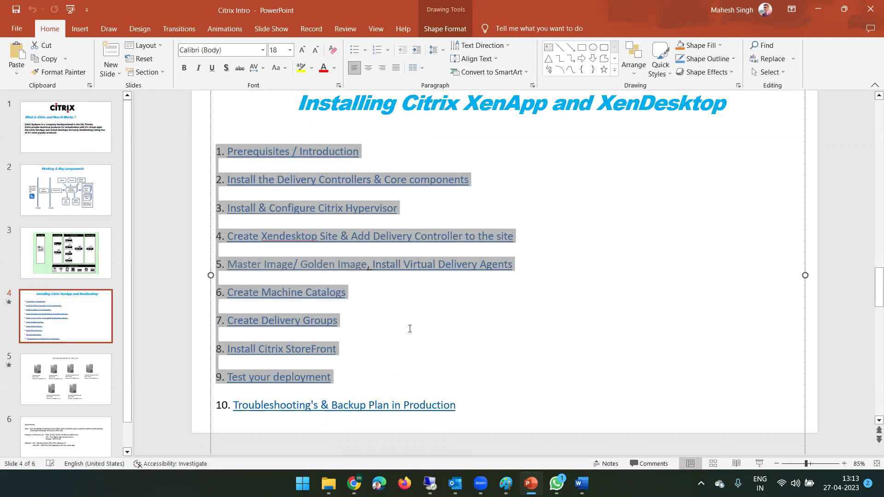
Repeatedly select and clear agenda items 1 through 9, then the word Troubleshooting's
{"action": "left_click_drag", "start_coordinate": [351, 378], "coordinate": [190, 153]}
{"action": "left_click_drag", "start_coordinate": [367, 375], "coordinate": [205, 154]}
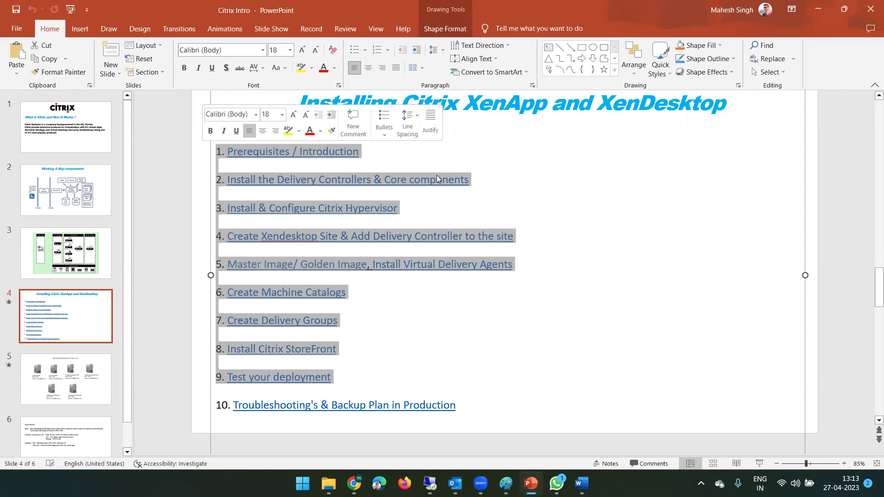
{"action": "left_click", "coordinate": [393, 322]}
{"action": "left_click_drag", "start_coordinate": [346, 382], "coordinate": [212, 139]}
{"action": "left_click", "coordinate": [382, 352]}
{"action": "left_click_drag", "start_coordinate": [330, 376], "coordinate": [217, 152]}
{"action": "left_click", "coordinate": [445, 383]}
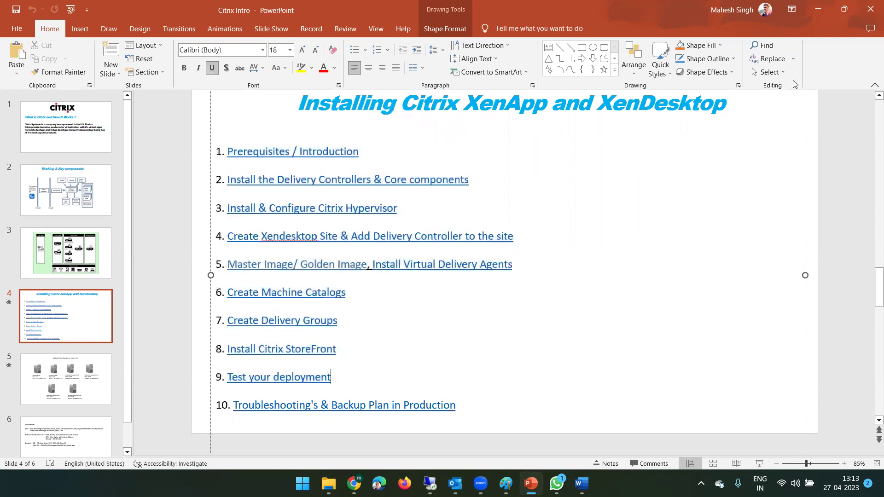
{"action": "double_click", "coordinate": [281, 405]}
{"action": "left_click", "coordinate": [529, 268]}
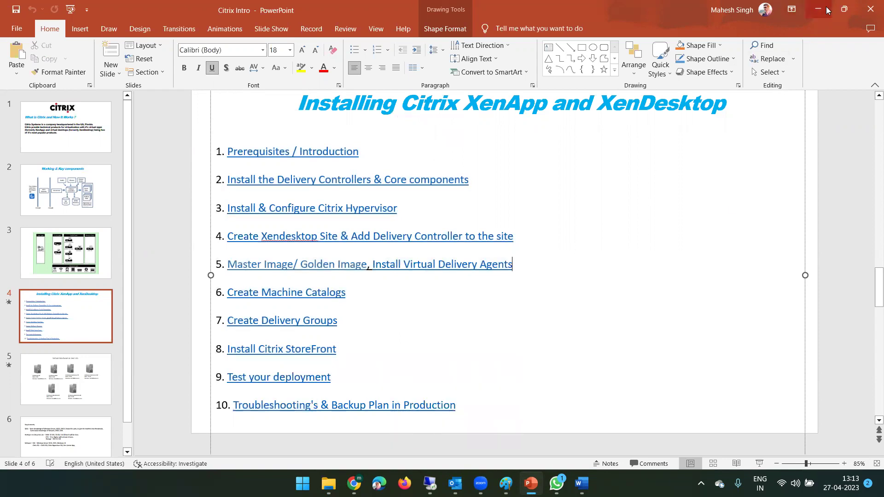
Minimize PowerPoint, close File Explorer, and return to the XenCenter remote session
{"action": "left_click", "coordinate": [817, 8]}
{"action": "left_click", "coordinate": [868, 14]}
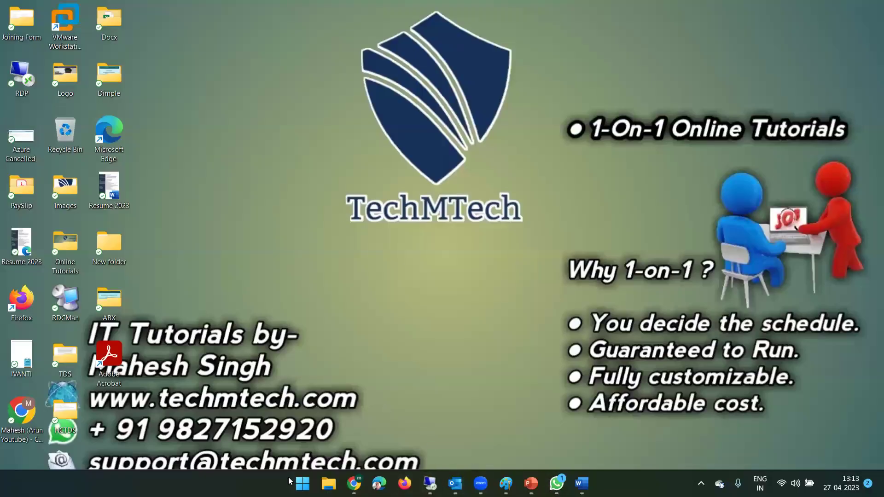
{"action": "left_click", "coordinate": [429, 483]}
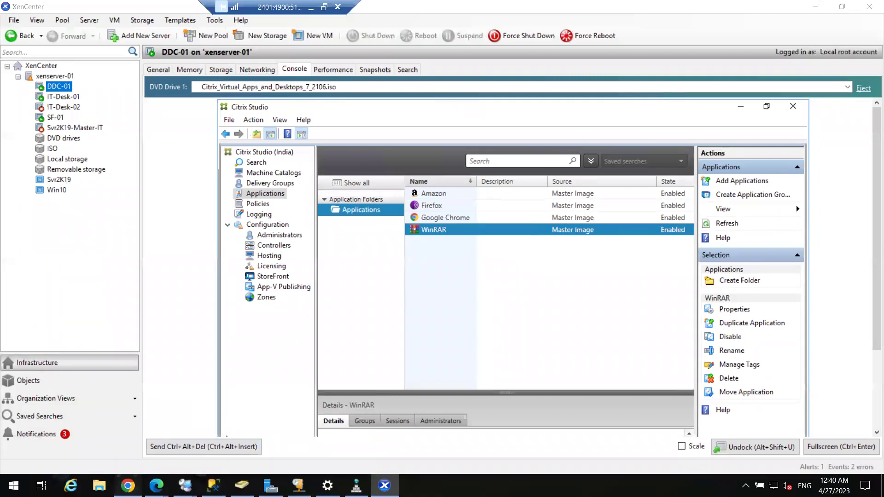
Reload StoreFront, open Apps, and log off the current user from the account menu
{"action": "left_click", "coordinate": [128, 485]}
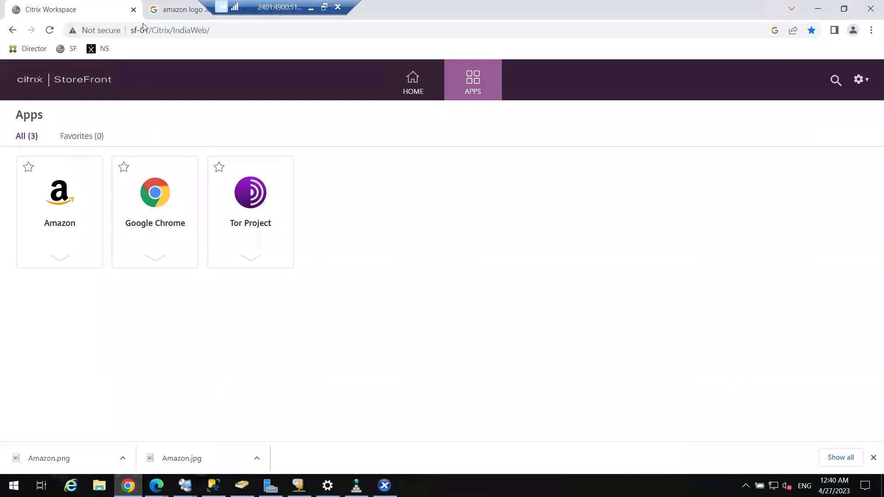
{"action": "left_click", "coordinate": [50, 30]}
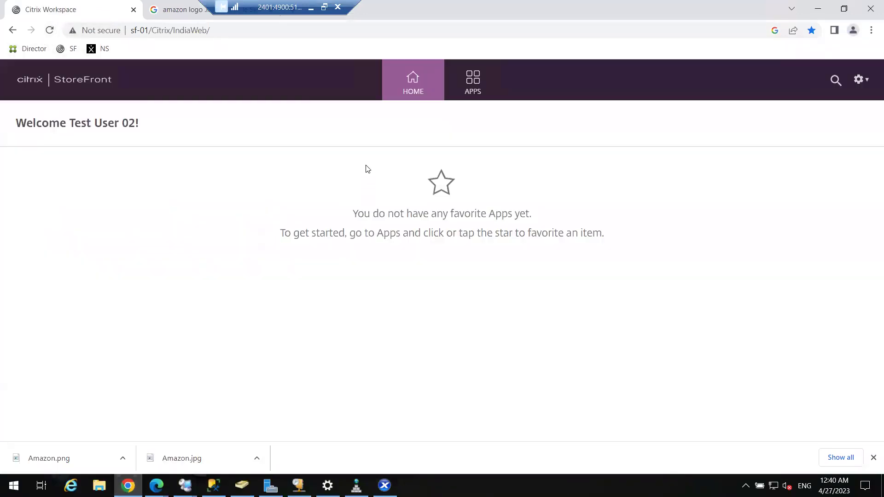
{"action": "left_click", "coordinate": [472, 82]}
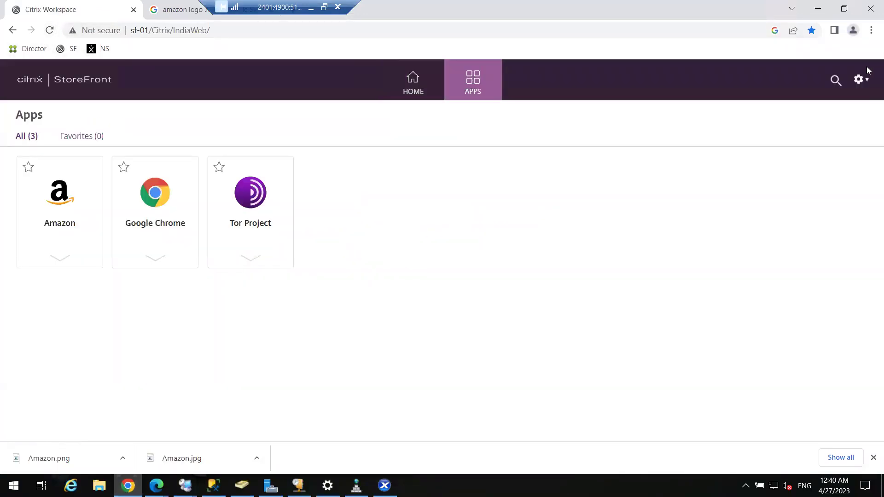
{"action": "left_click", "coordinate": [859, 79]}
{"action": "left_click", "coordinate": [781, 206]}
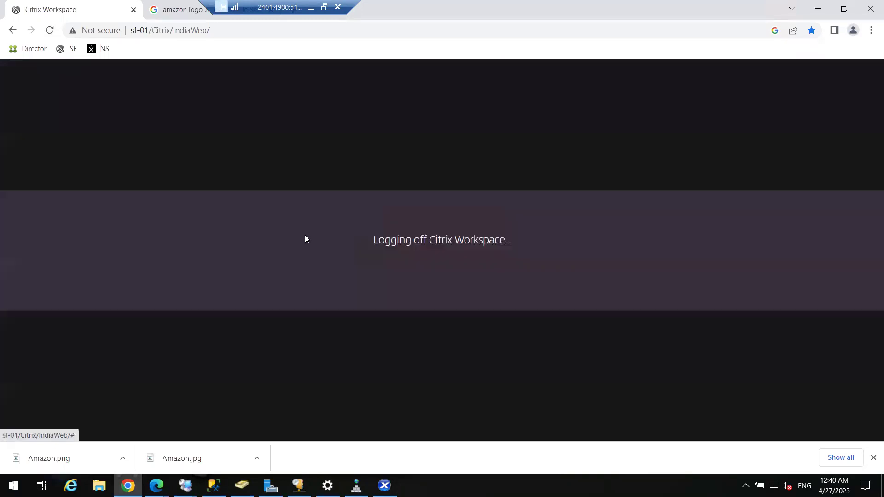
Log back on with the test user's name and password
{"action": "left_click", "coordinate": [394, 274]}
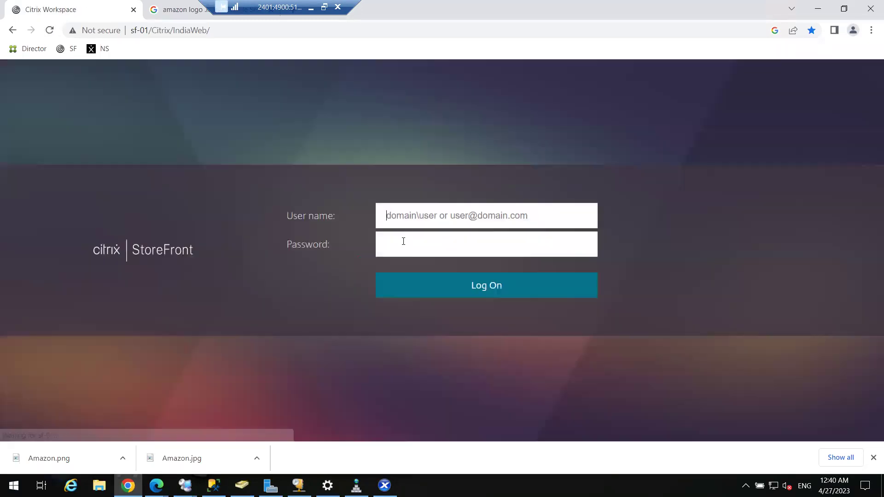
{"action": "left_click", "coordinate": [397, 213]}
{"action": "type", "text": "abc"}
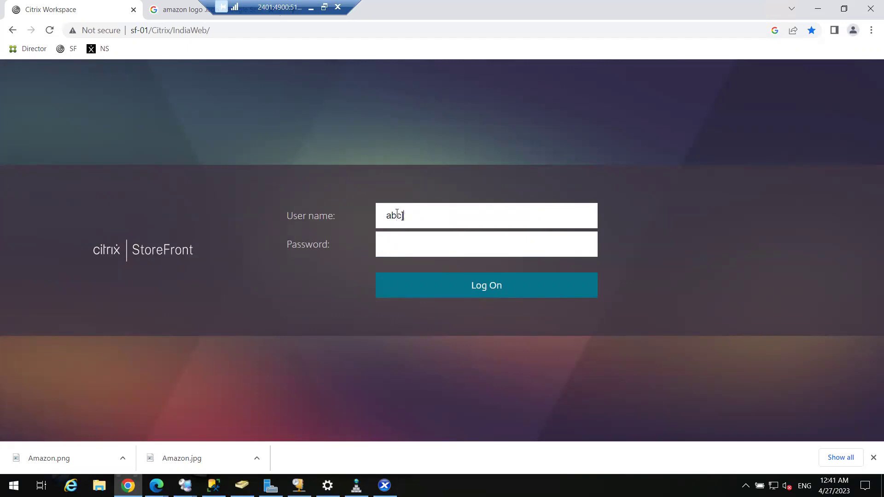
{"action": "type", "text": "]\\test01"}
{"action": "key", "text": "Tab"}
{"action": "type", "text": "*********"}
{"action": "key", "text": "Return"}
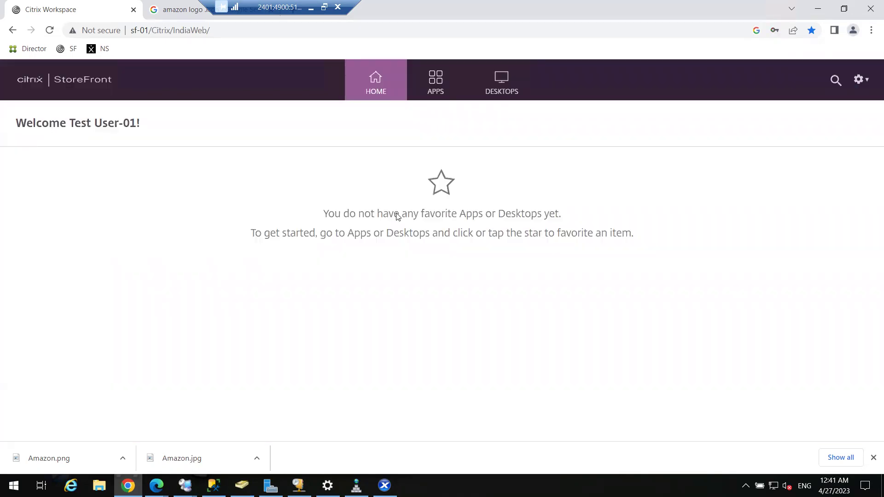
Allow Citrix Workspace to open the IT-Desk desktop, then minimize its Desktop Viewer window
{"action": "left_click", "coordinate": [468, 112]}
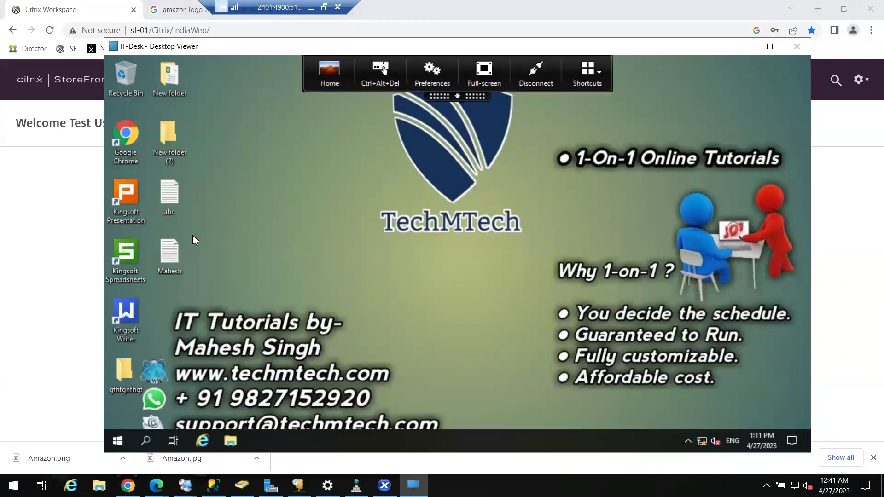
{"action": "left_click_drag", "start_coordinate": [285, 50], "coordinate": [273, 52]}
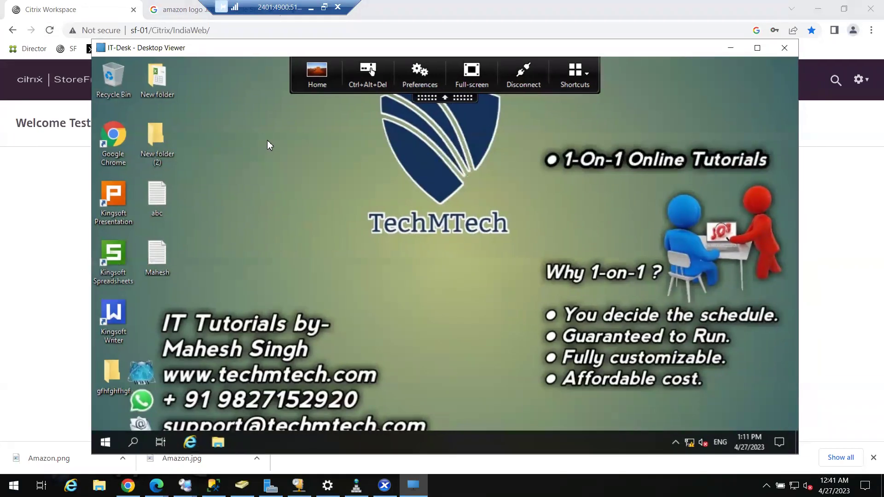
{"action": "left_click", "coordinate": [732, 47]}
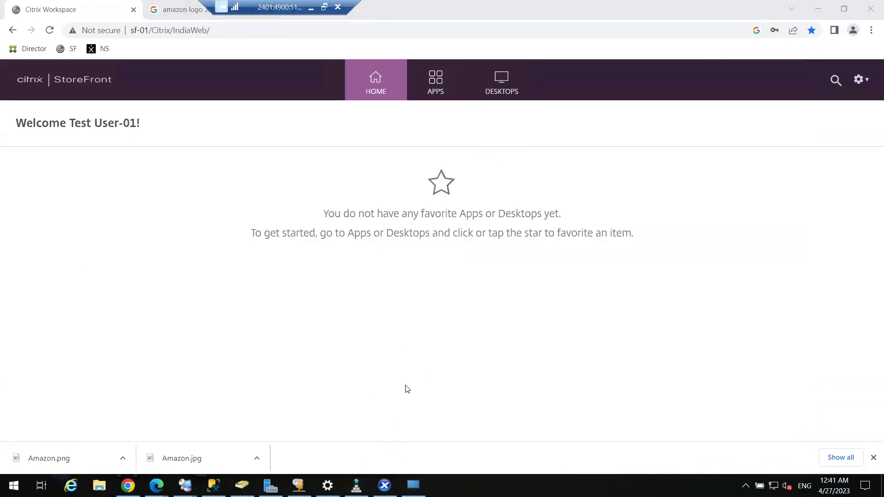
Return to the DDC-01 console and show WinRAR's details with its C:\Program Files path
{"action": "left_click", "coordinate": [385, 485]}
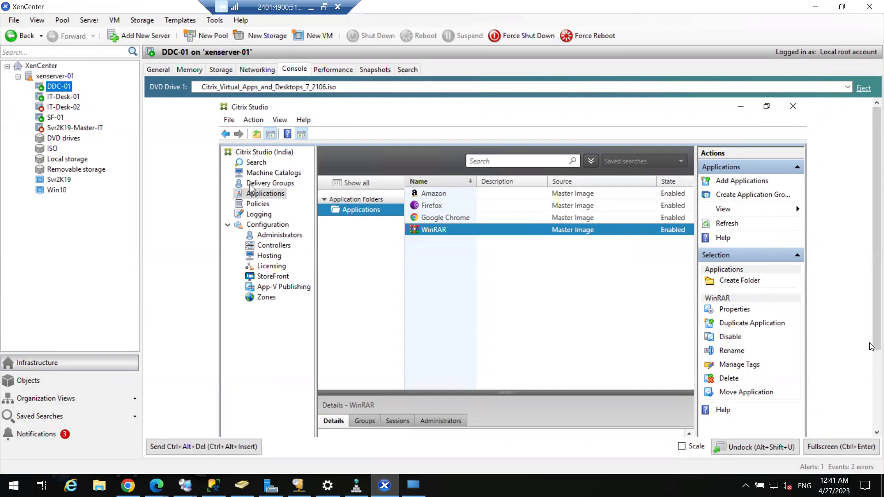
{"action": "left_click", "coordinate": [871, 384]}
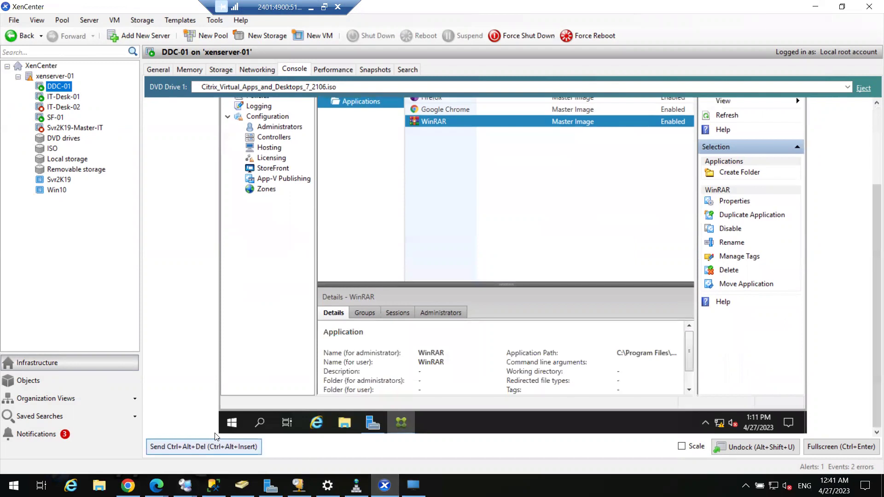
Shut down the DDC-01 VM from Start > Power, keeping the Other (Unplanned) reason
{"action": "left_click", "coordinate": [230, 423]}
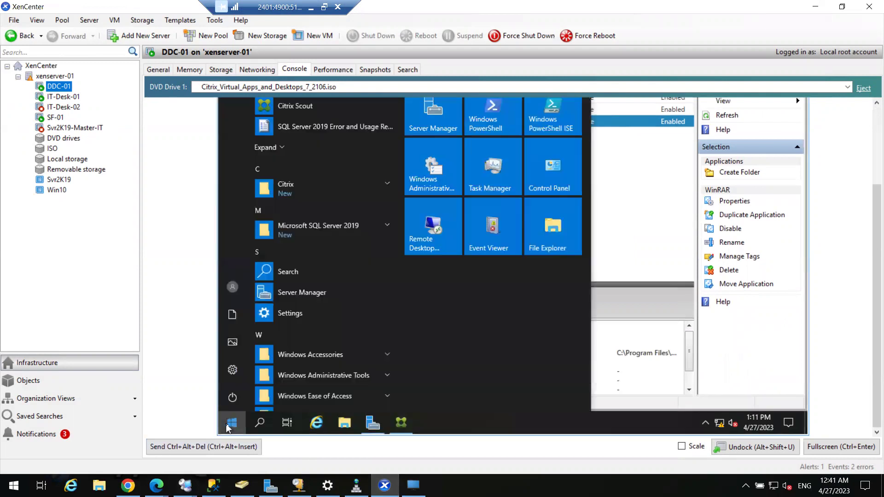
{"action": "left_click", "coordinate": [232, 397]}
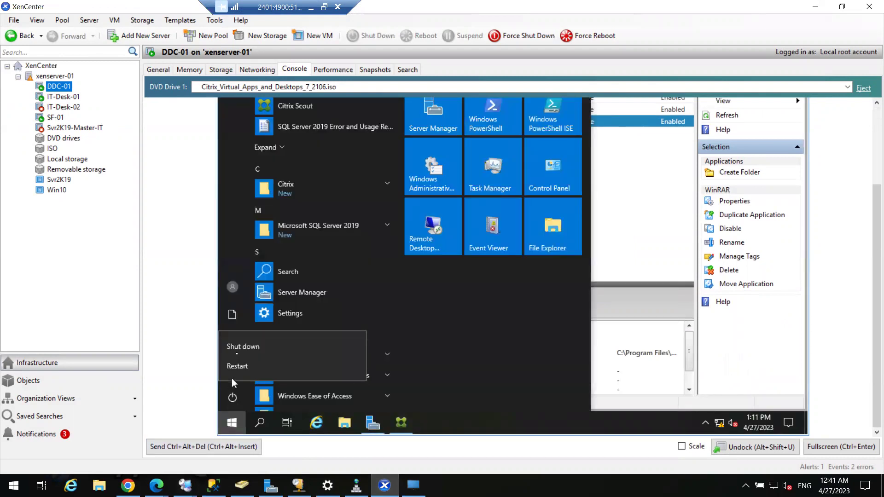
{"action": "left_click", "coordinate": [237, 347]}
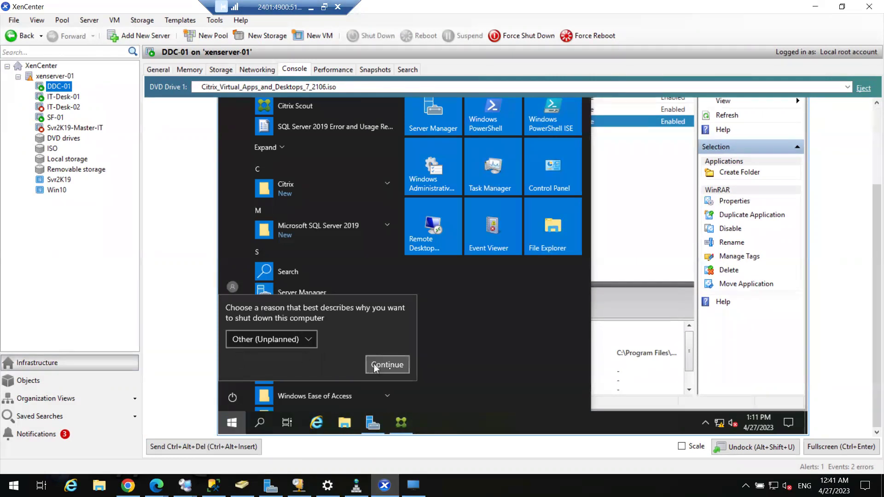
{"action": "left_click", "coordinate": [388, 364]}
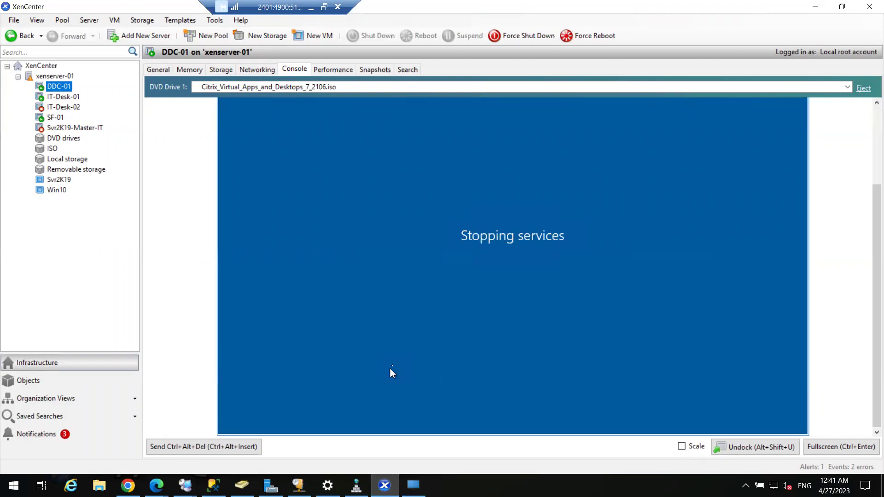
Bring the IT-Desk virtual desktop forward and minimize XenCenter
{"action": "left_click", "coordinate": [414, 485]}
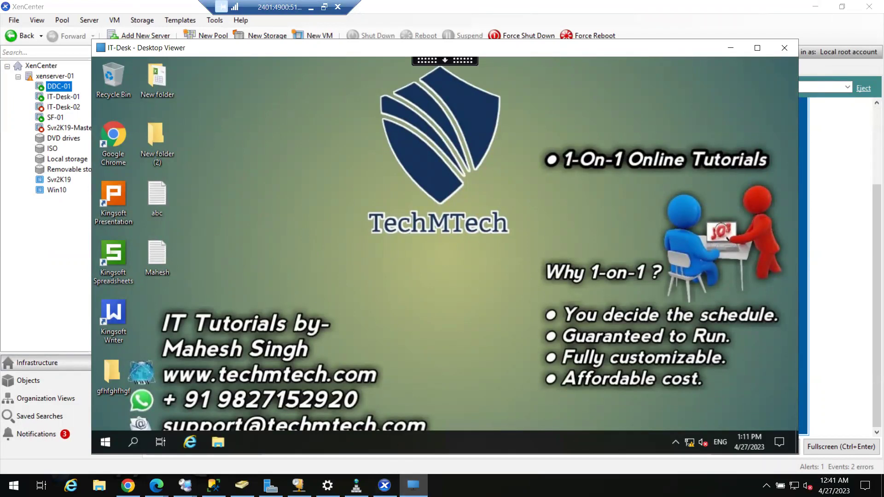
{"action": "key", "text": "alt+Tab"}
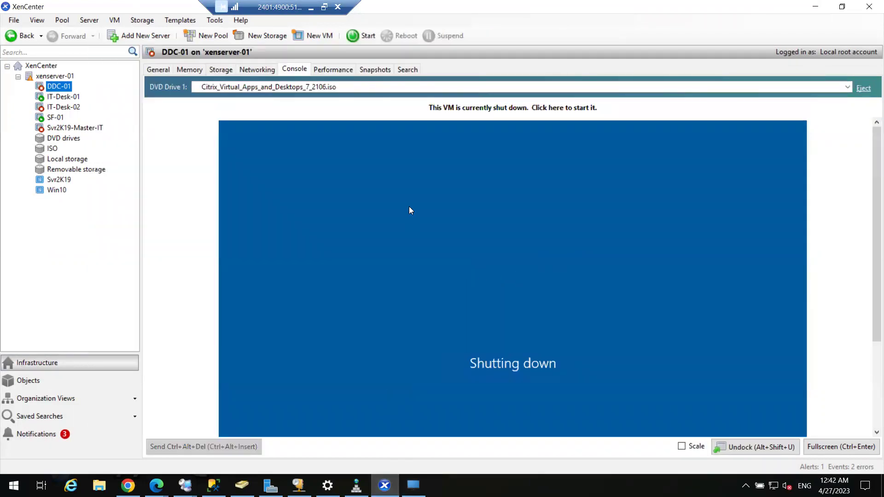
{"action": "left_click", "coordinate": [809, 6]}
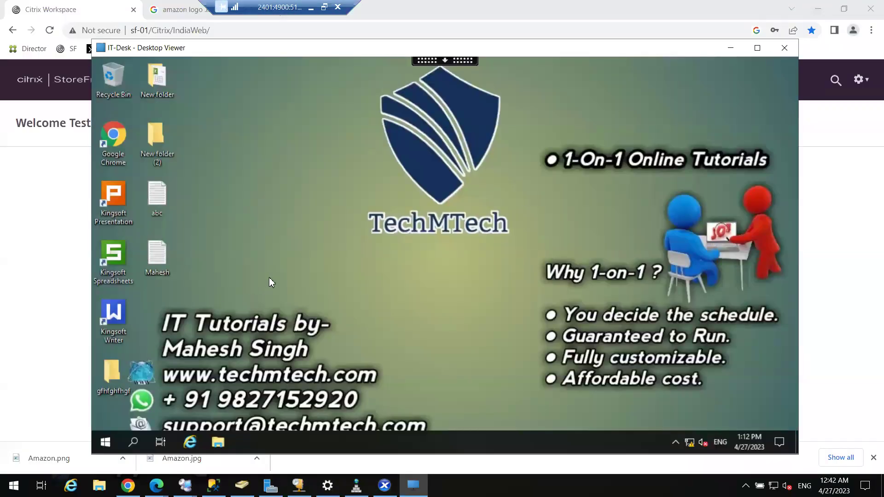
{"action": "left_click", "coordinate": [157, 197]}
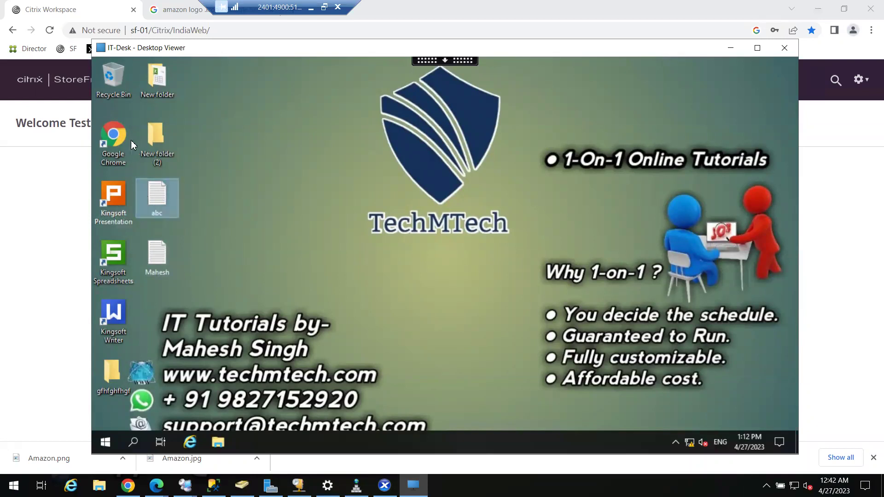
{"action": "left_click", "coordinate": [122, 75]}
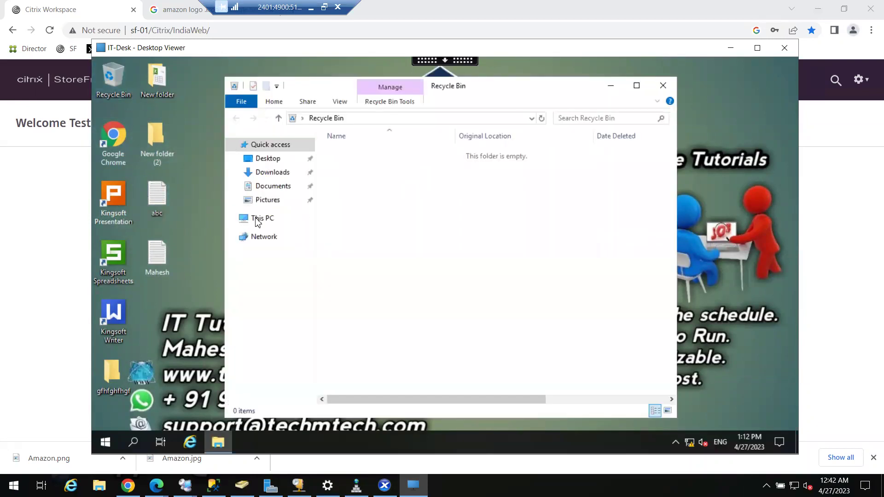
Grant read/write local file access permanently, check the H: drive, then minimize Explorer and Desktop Viewer
{"action": "left_click", "coordinate": [256, 219]}
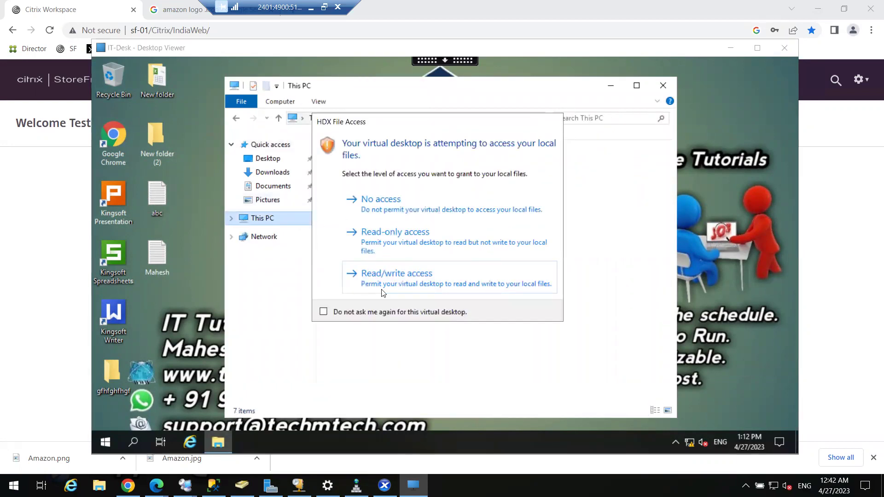
{"action": "left_click", "coordinate": [354, 318]}
{"action": "left_click", "coordinate": [378, 273]}
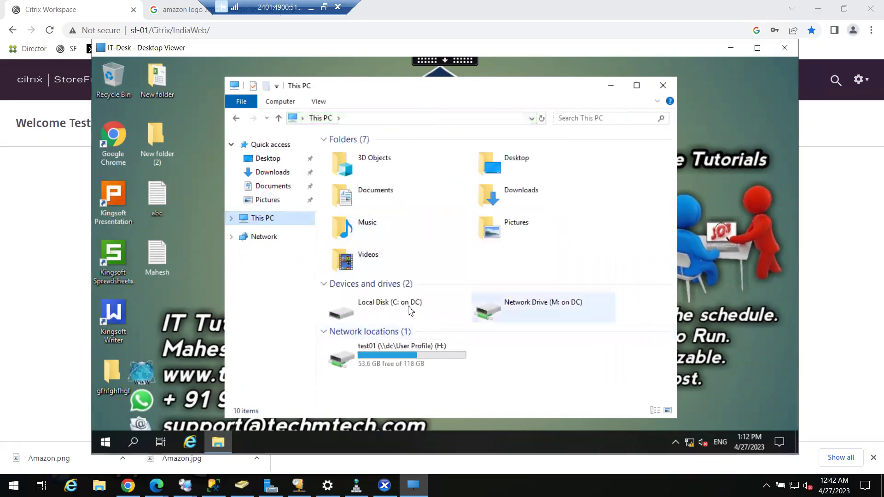
{"action": "double_click", "coordinate": [411, 365]}
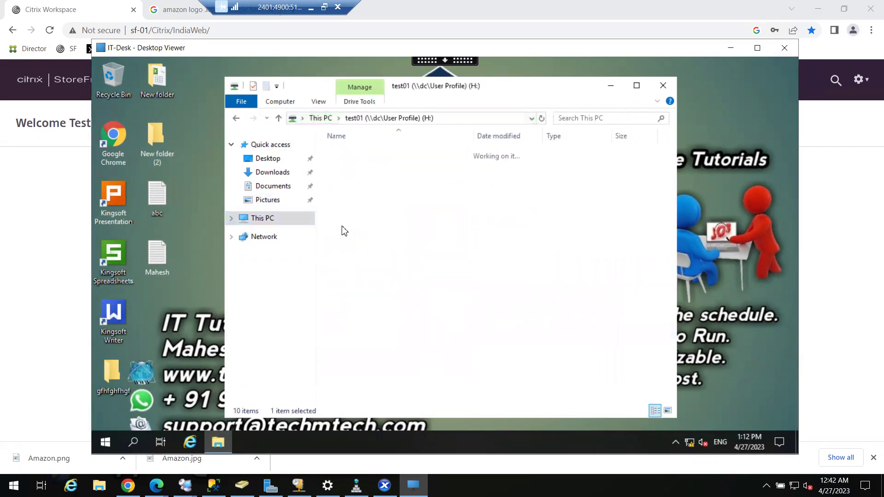
{"action": "left_click", "coordinate": [312, 118]}
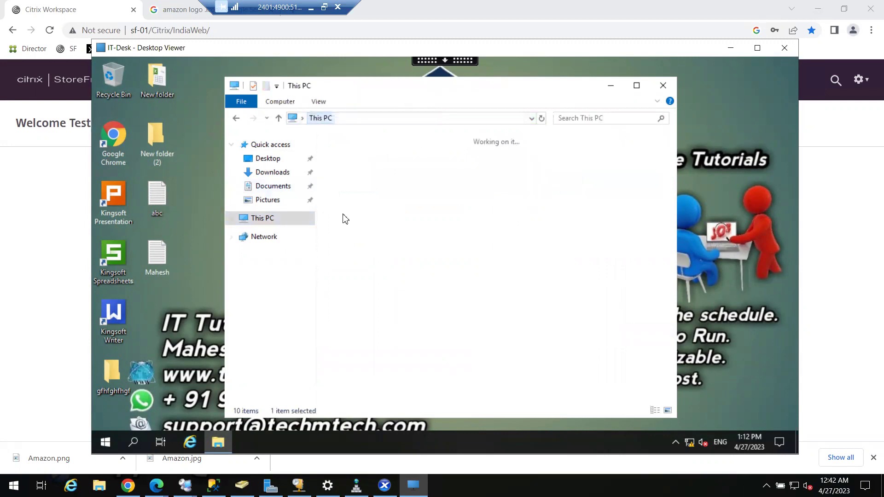
{"action": "left_click", "coordinate": [612, 88]}
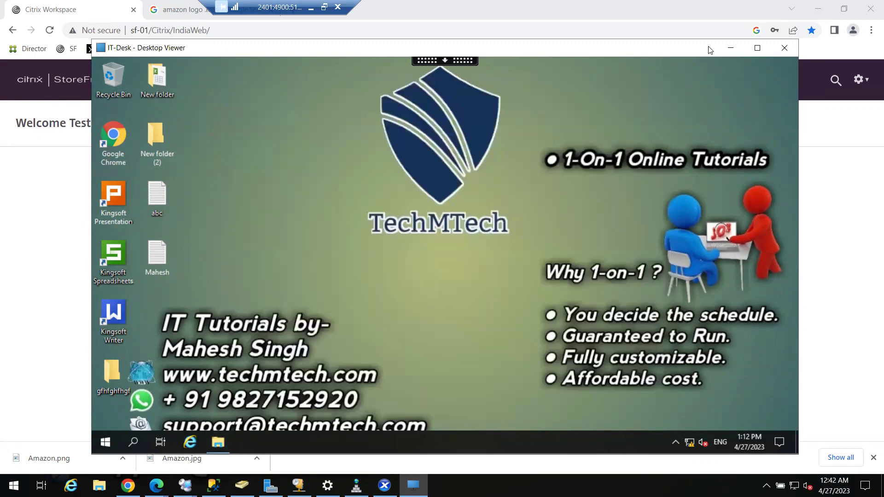
{"action": "left_click", "coordinate": [731, 48]}
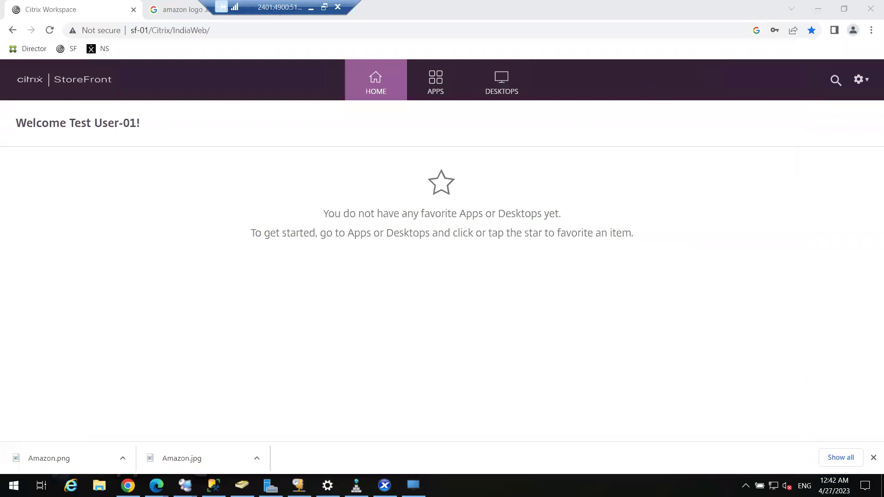
Check DDC-01 shutting down in XenCenter while browsing the IT-Desk desktop's Start menu
{"action": "left_click", "coordinate": [384, 486]}
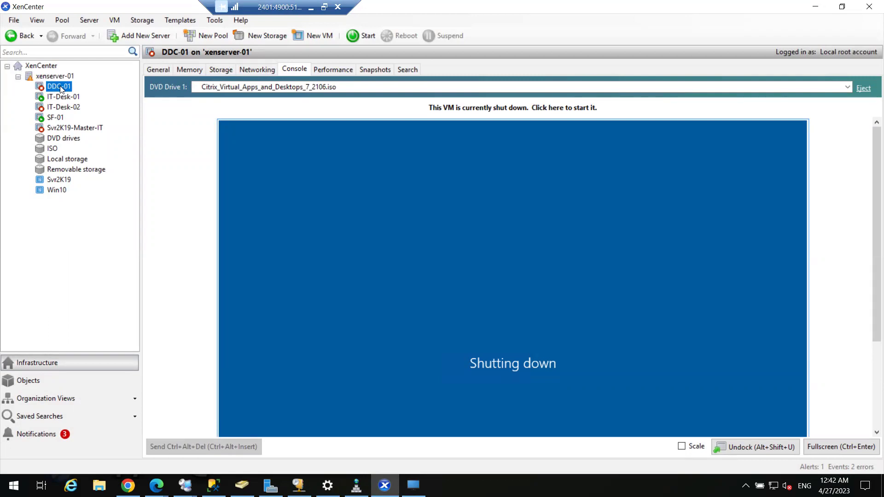
{"action": "left_click", "coordinate": [414, 485]}
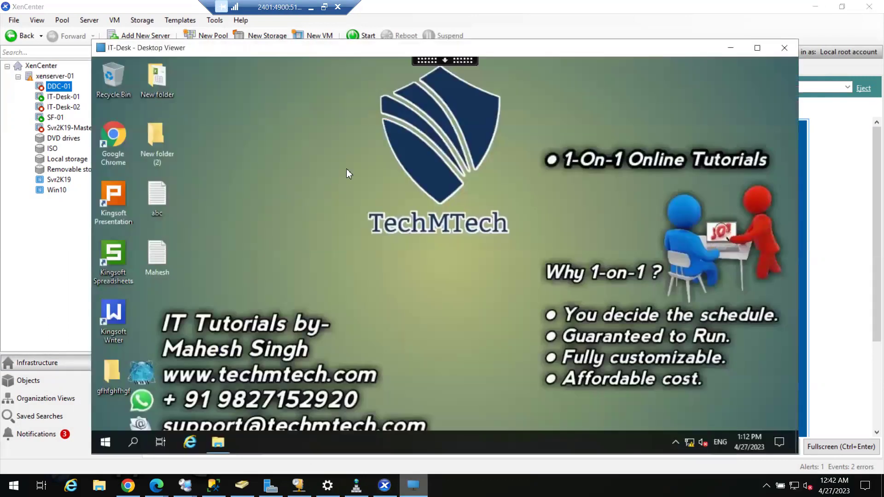
{"action": "left_click", "coordinate": [100, 444]}
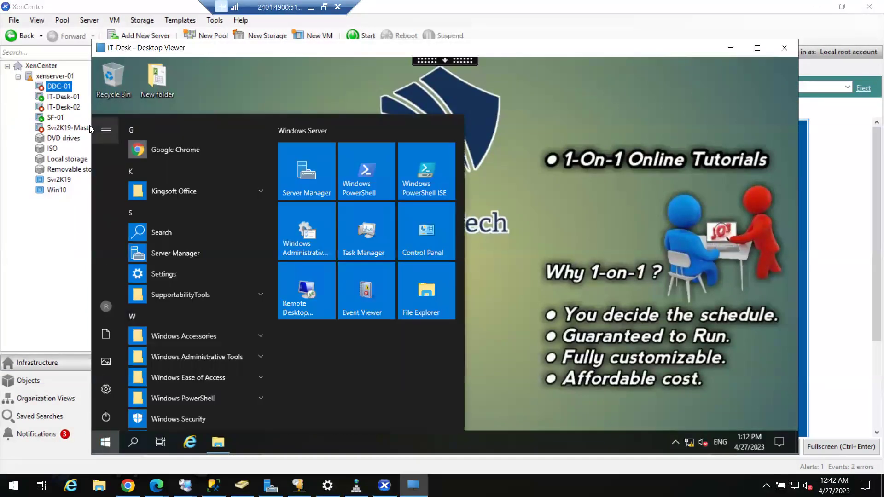
{"action": "left_click", "coordinate": [181, 196]}
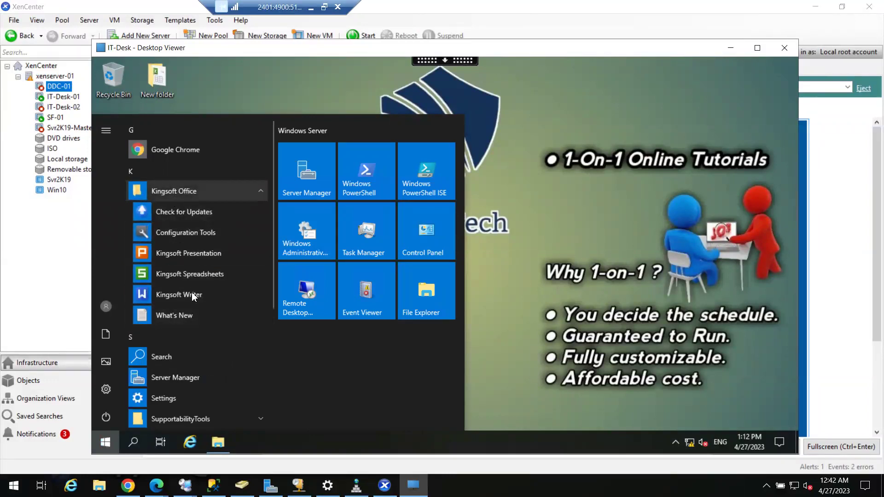
{"action": "left_click", "coordinate": [70, 268]}
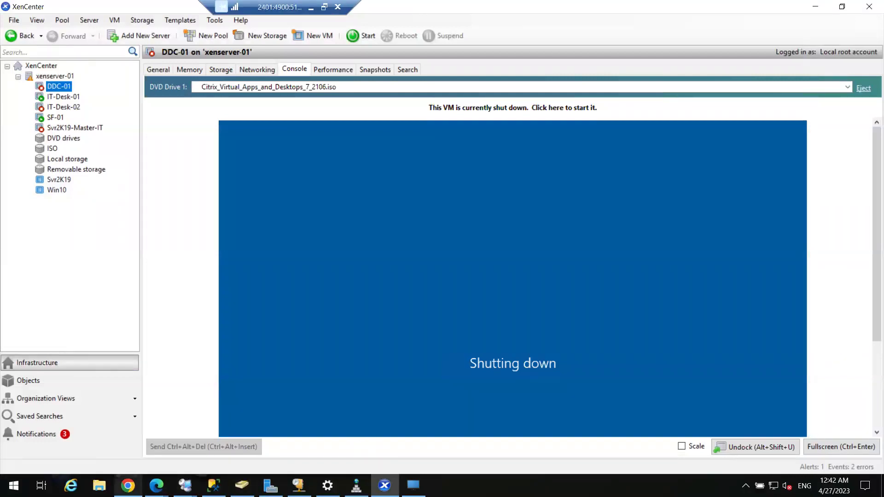
Sign out of the IT-Desk remote desktop through its Start menu account options
{"action": "left_click", "coordinate": [128, 485]}
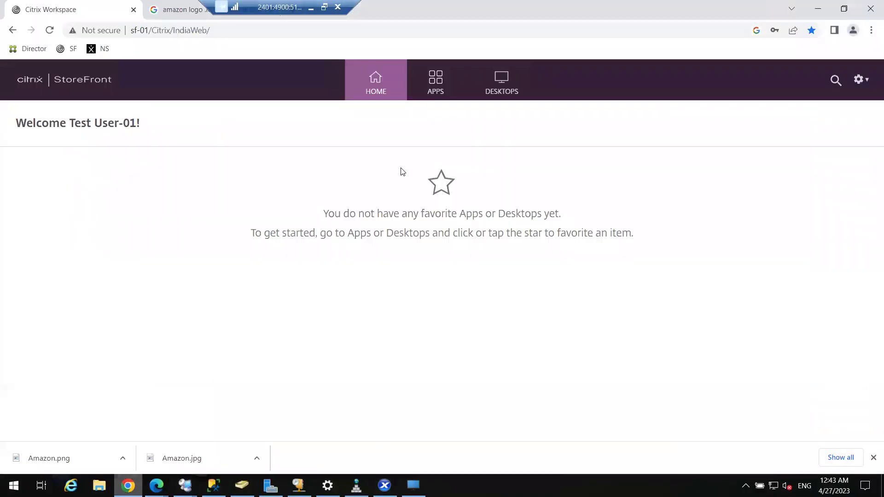
{"action": "left_click", "coordinate": [855, 82]}
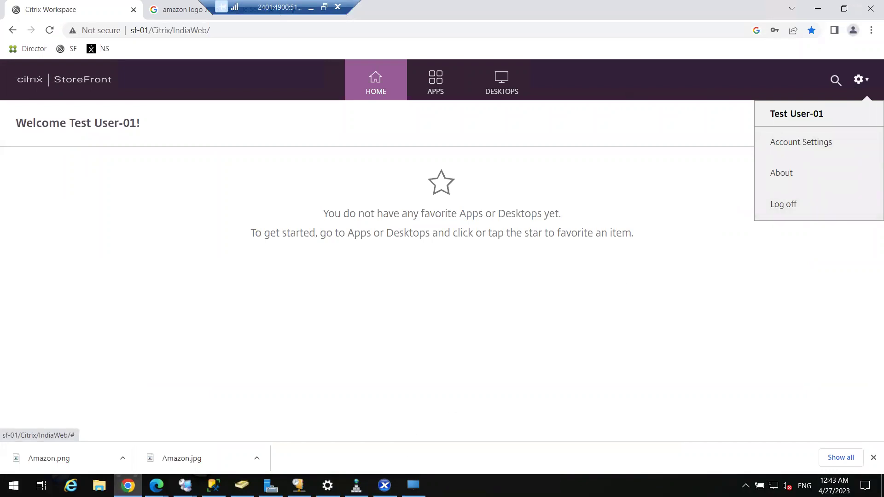
{"action": "left_click", "coordinate": [413, 485]}
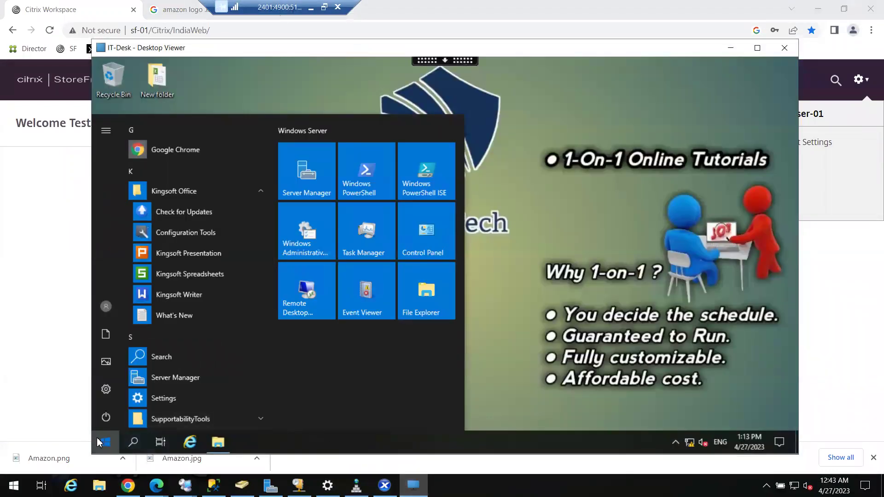
{"action": "left_click", "coordinate": [110, 442]}
{"action": "left_click", "coordinate": [106, 442]}
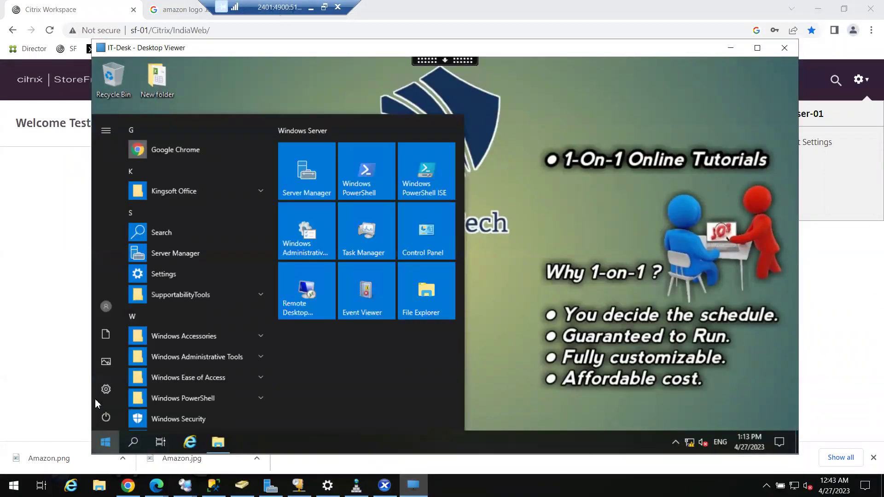
{"action": "left_click", "coordinate": [106, 306]}
{"action": "left_click", "coordinate": [117, 275]}
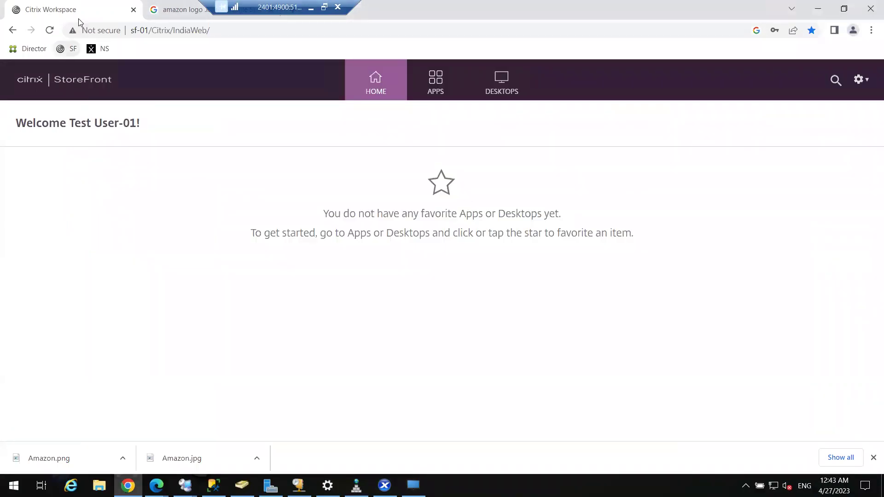
Reload StoreFront, log off, and log back on with another user's credentials
{"action": "left_click", "coordinate": [50, 29]}
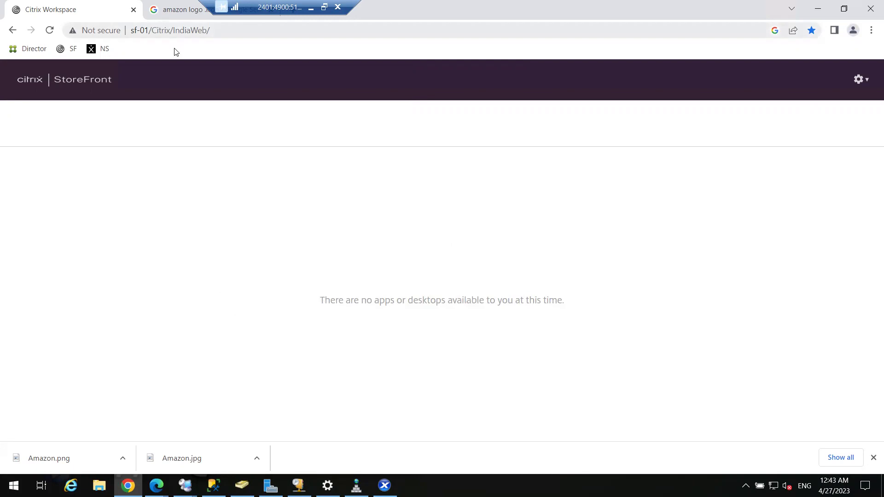
{"action": "left_click", "coordinate": [858, 80]}
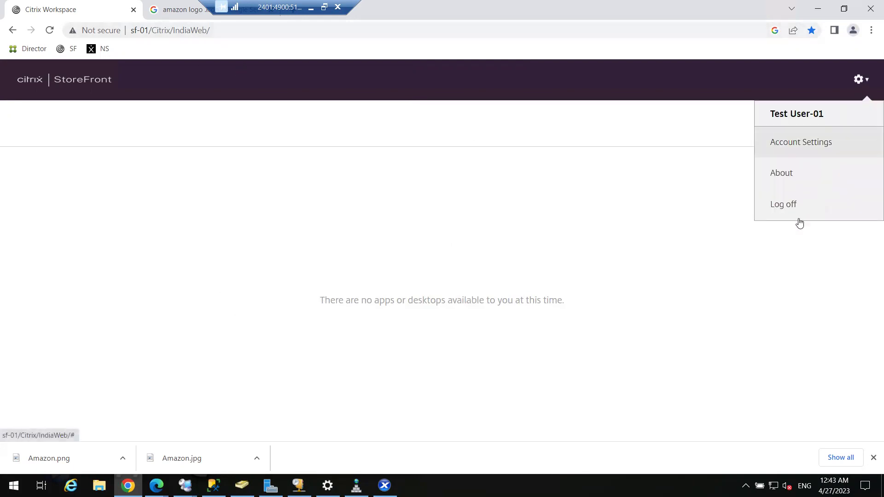
{"action": "left_click", "coordinate": [792, 206]}
{"action": "left_click", "coordinate": [442, 264]}
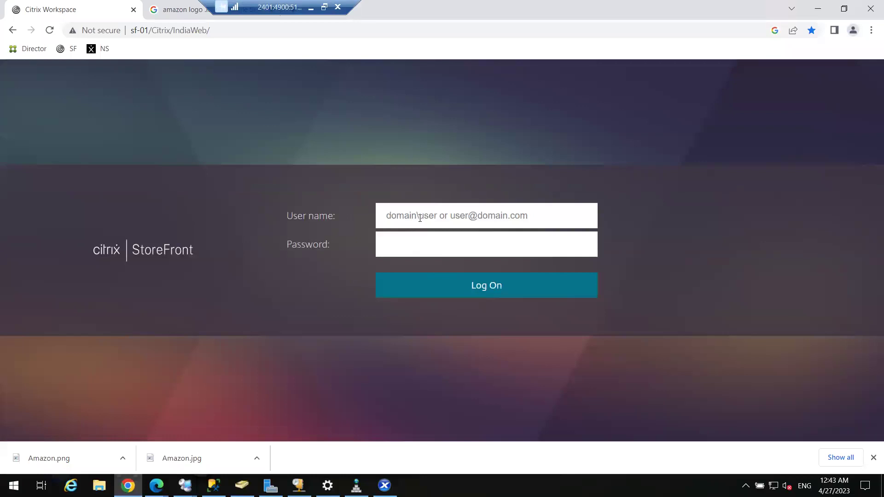
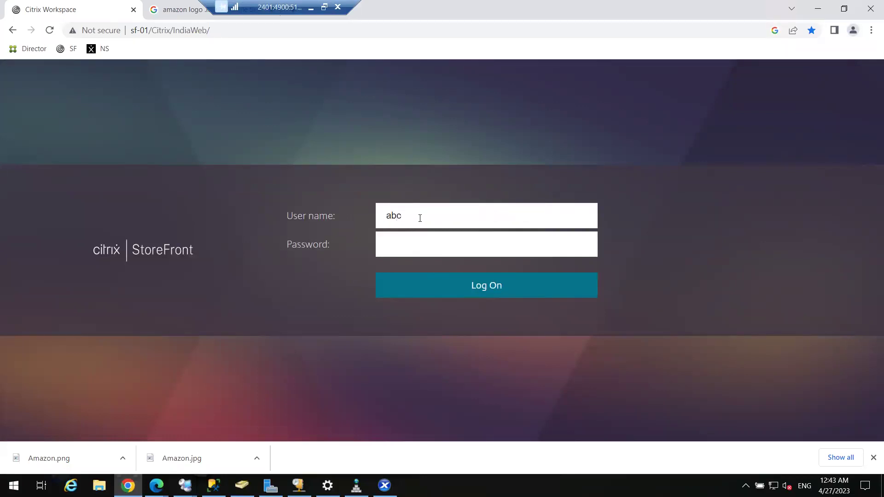
{"action": "key", "text": "Tab"}
{"action": "key", "text": "Return"}
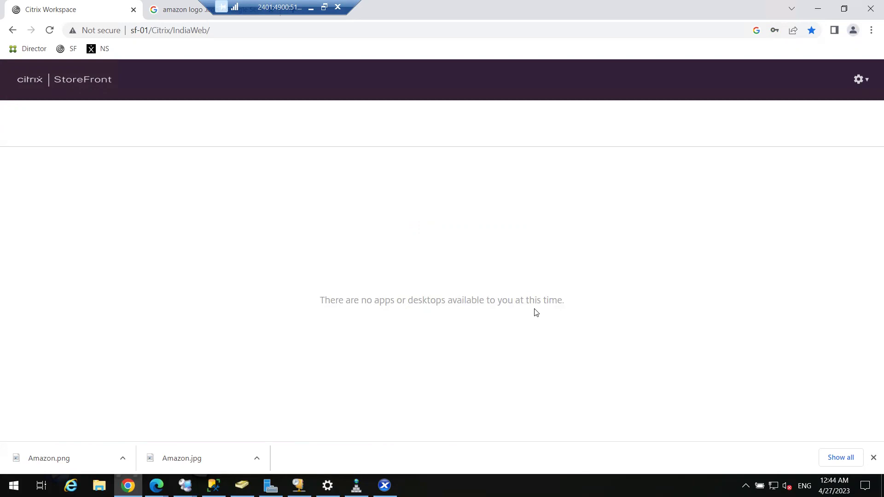
Show the Citrix Intro deck's Working & Key components slide and select its diagram
{"action": "left_click", "coordinate": [310, 9]}
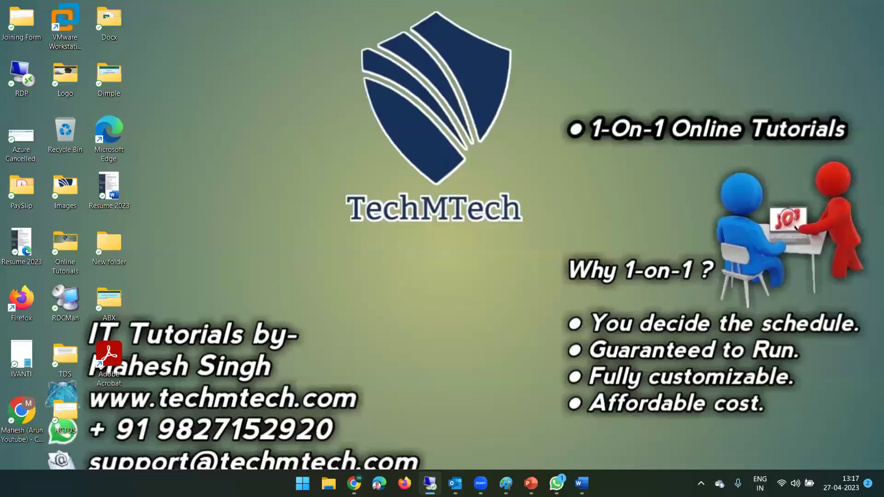
{"action": "left_click", "coordinate": [530, 483]}
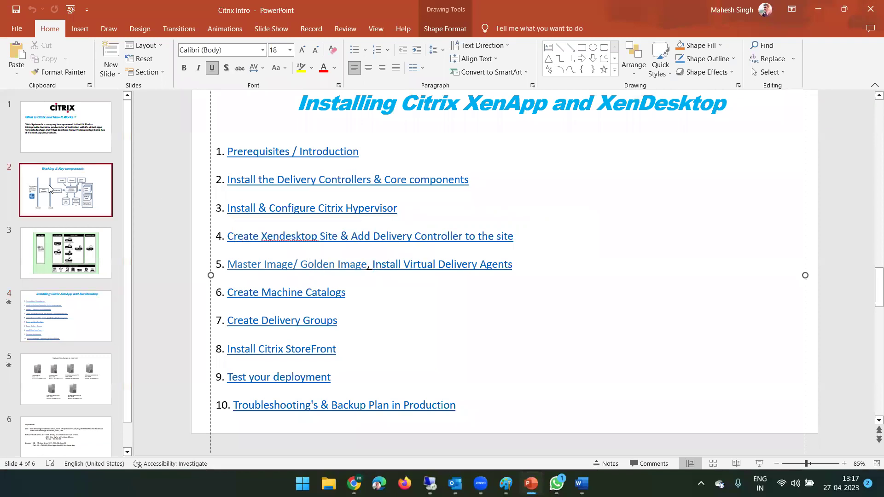
{"action": "left_click", "coordinate": [50, 189]}
{"action": "left_click", "coordinate": [550, 266]}
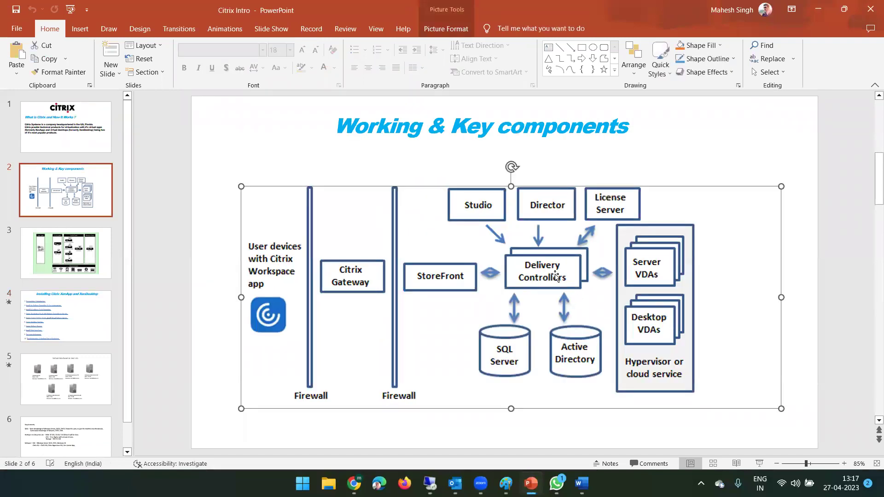